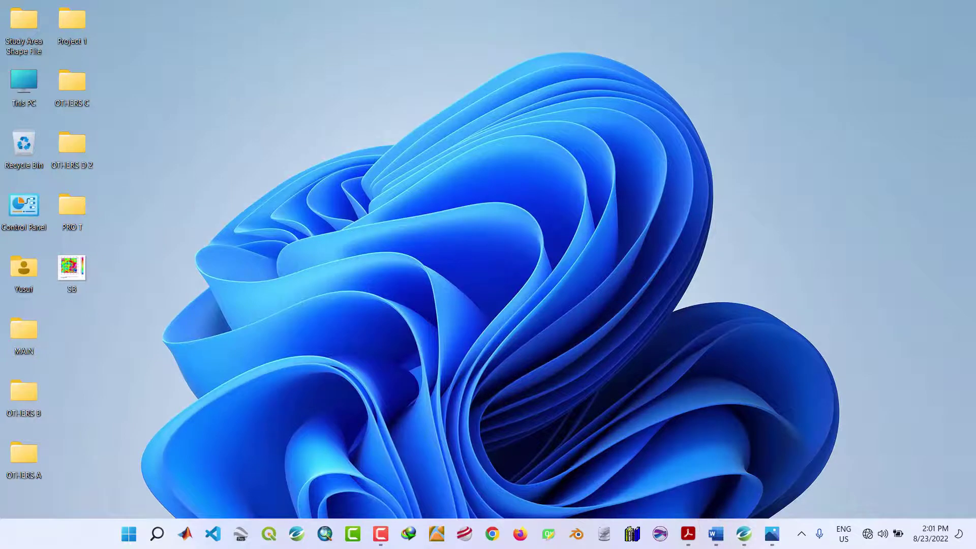
# Review the block grids from B1.grd to B16.grd in the Oasis montaj project.
pyautogui.click(744, 535)
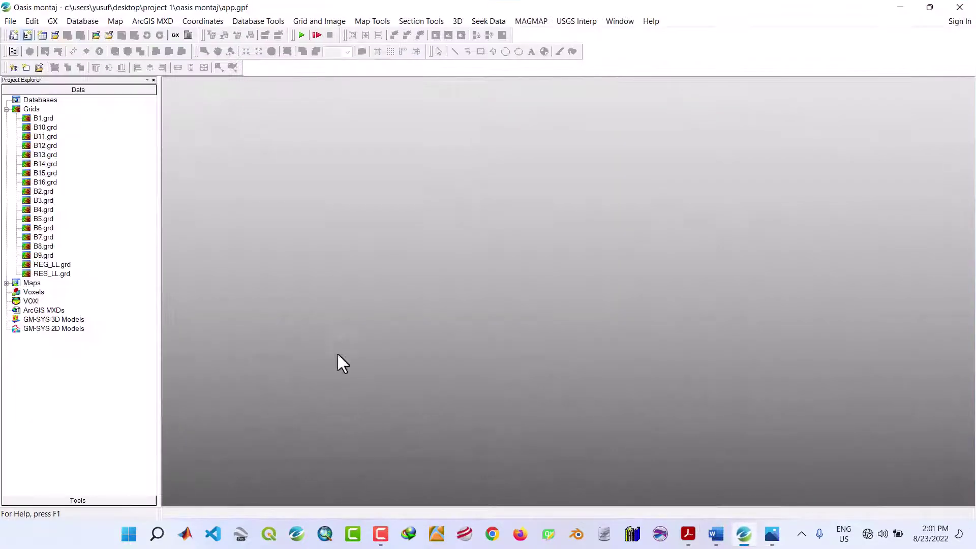
pyautogui.click(47, 118)
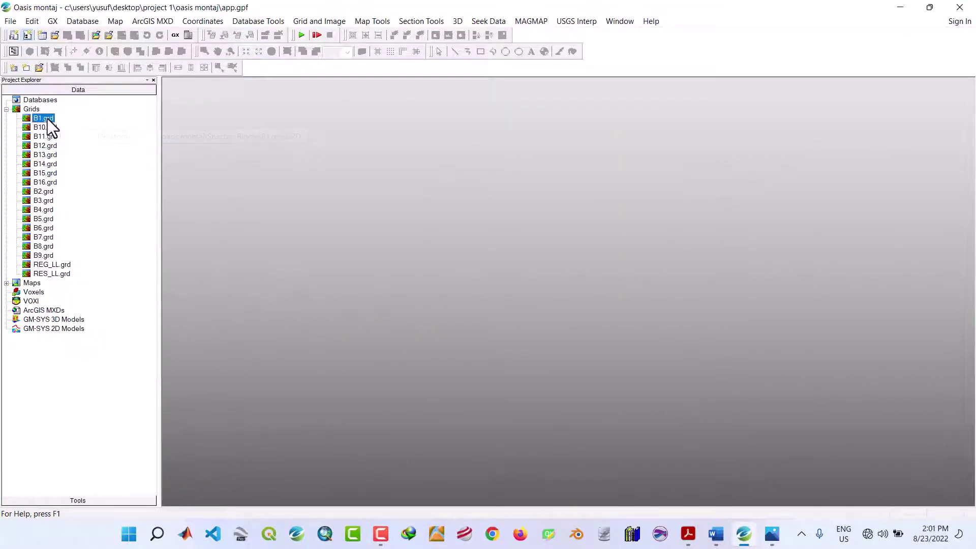
pyautogui.click(44, 183)
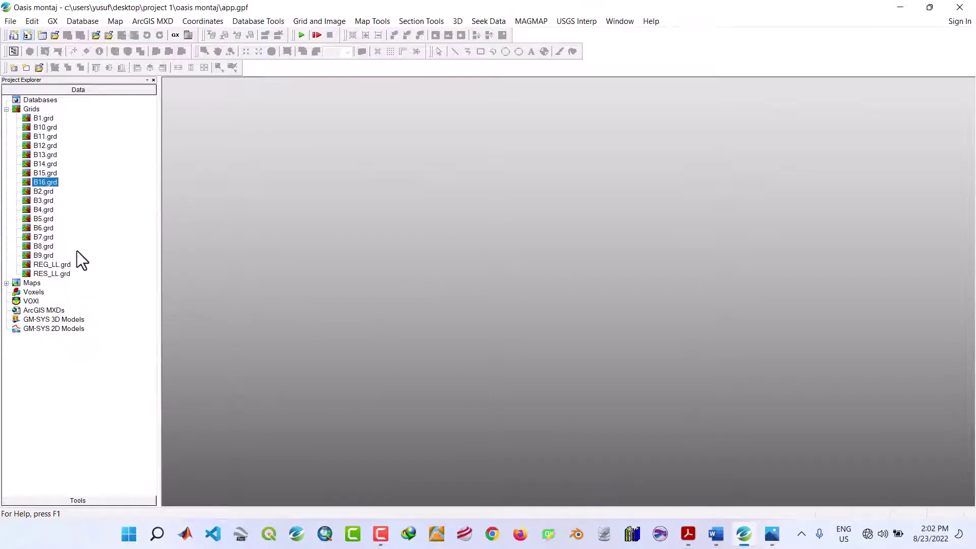
pyautogui.click(901, 8)
# Examine the spectral blocks map in Photos and the columns of Table 1 in the Word document SP.
pyautogui.moveTo(718, 540)
pyautogui.click(772, 534)
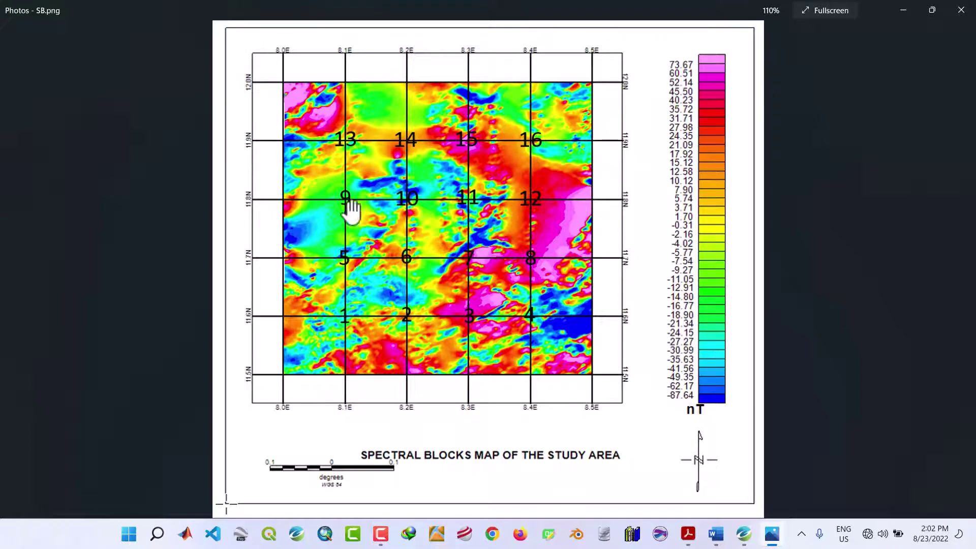
pyautogui.click(716, 534)
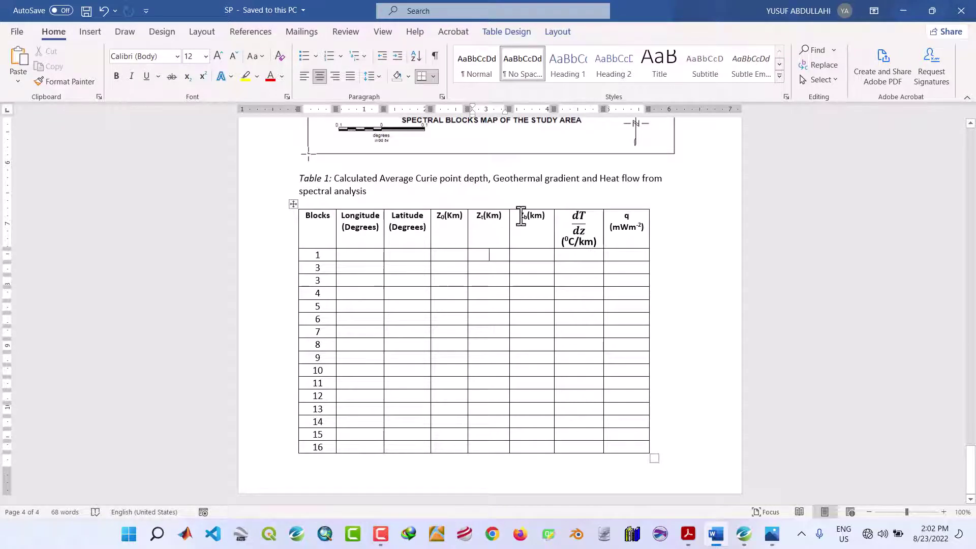
pyautogui.moveTo(522, 216); pyautogui.dragTo(526, 216)
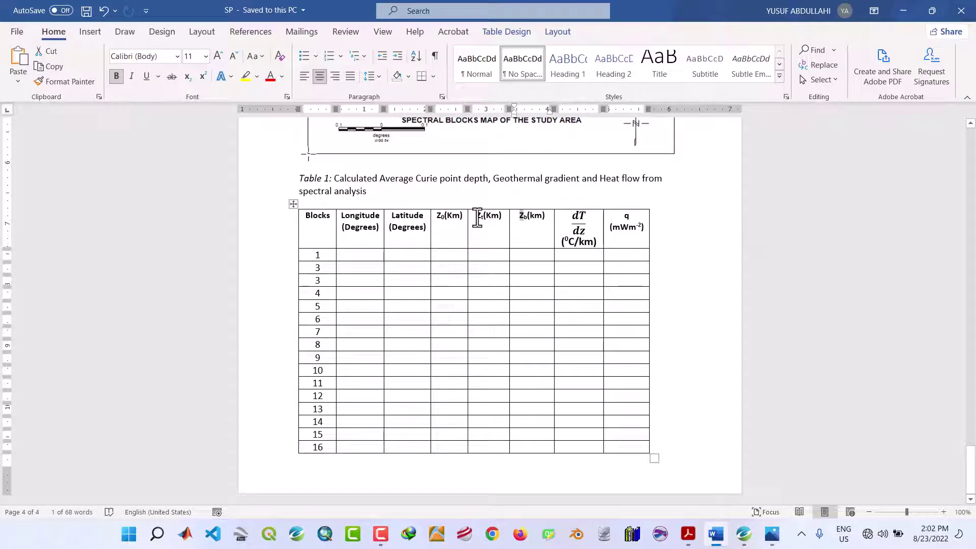
pyautogui.moveTo(477, 218); pyautogui.dragTo(481, 218)
pyautogui.moveTo(336, 260)
pyautogui.mouseDown()
pyautogui.moveTo(367, 261)
pyautogui.moveTo(386, 283)
pyautogui.moveTo(395, 447)
pyautogui.mouseUp()
pyautogui.click(400, 446)
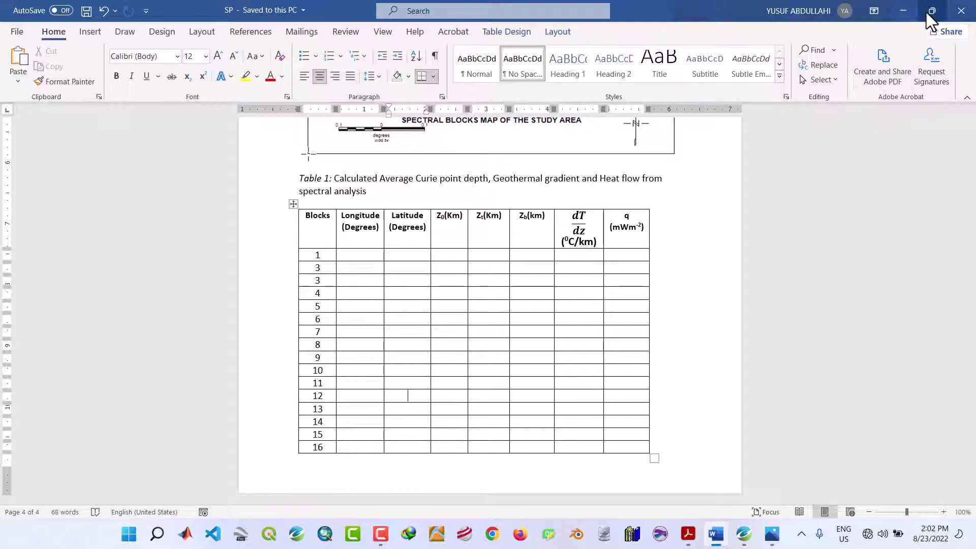
# Arrange the Word document side by side with the SB.png map in Photos.
pyautogui.moveTo(927, 14)
pyautogui.click(894, 42)
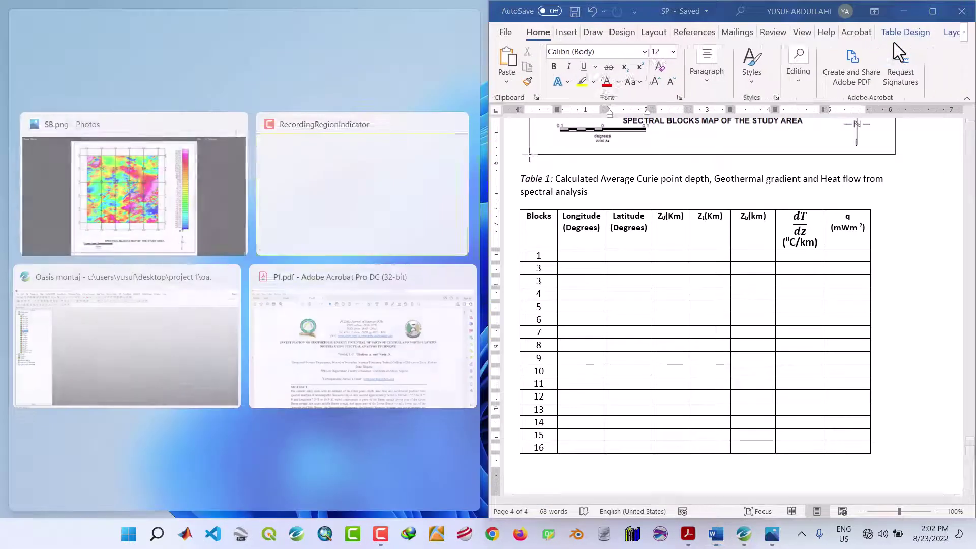
pyautogui.click(163, 197)
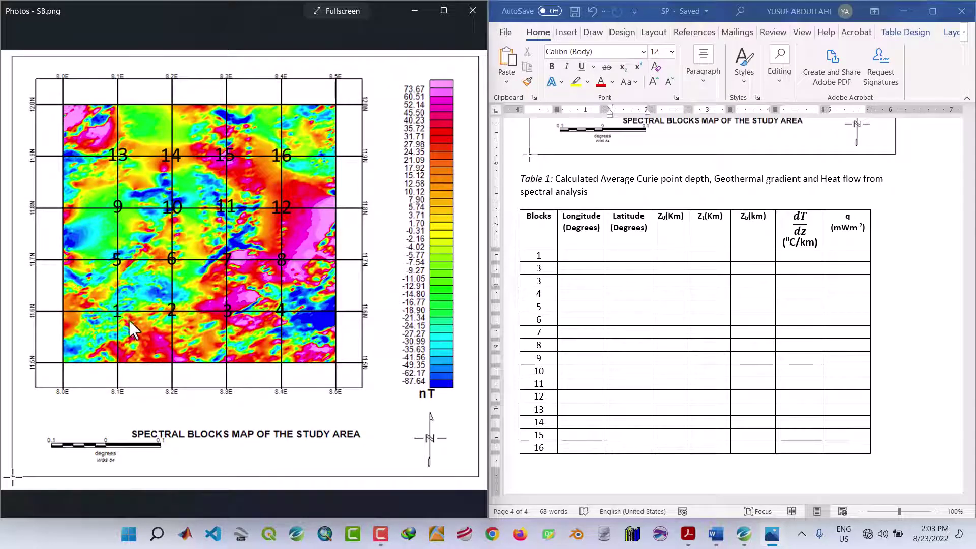
# Enter latitude 11.6 for the first four block rows of Table 1.
pyautogui.click(575, 255)
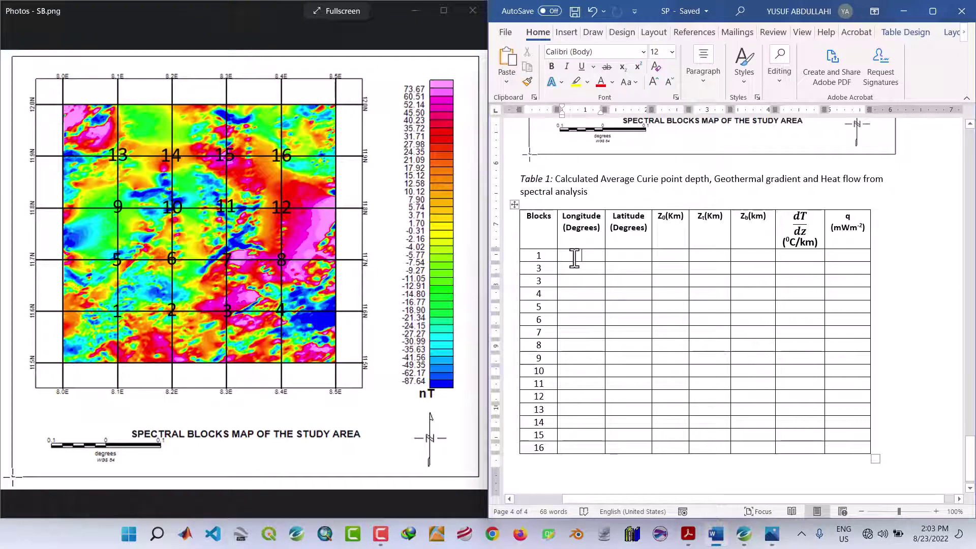
pyautogui.click(624, 257)
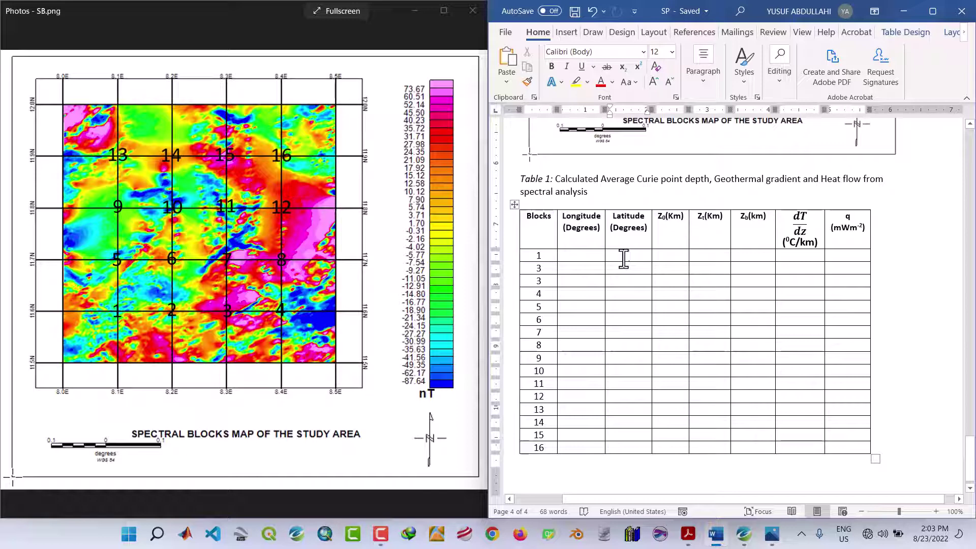
pyautogui.write('11.6')
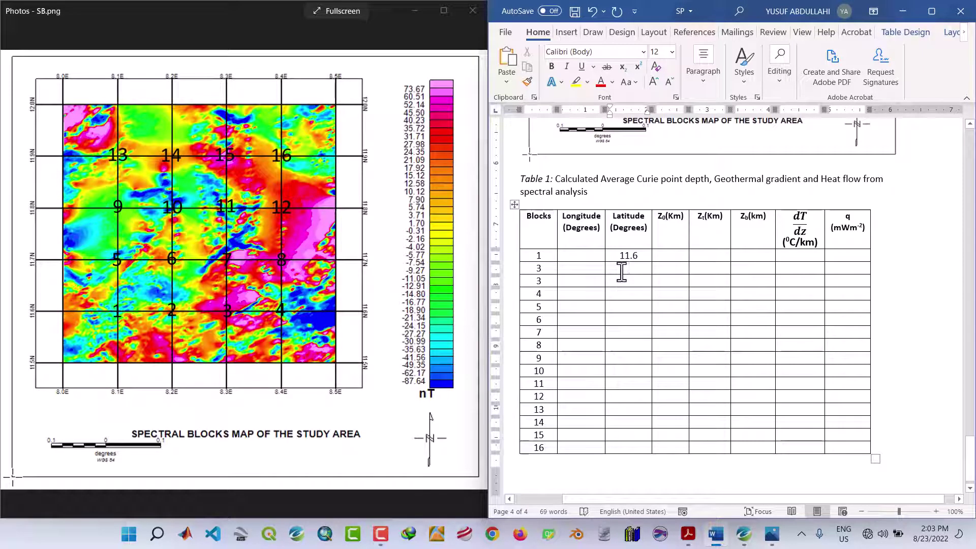
pyautogui.write('11.6')
pyautogui.press('Down')
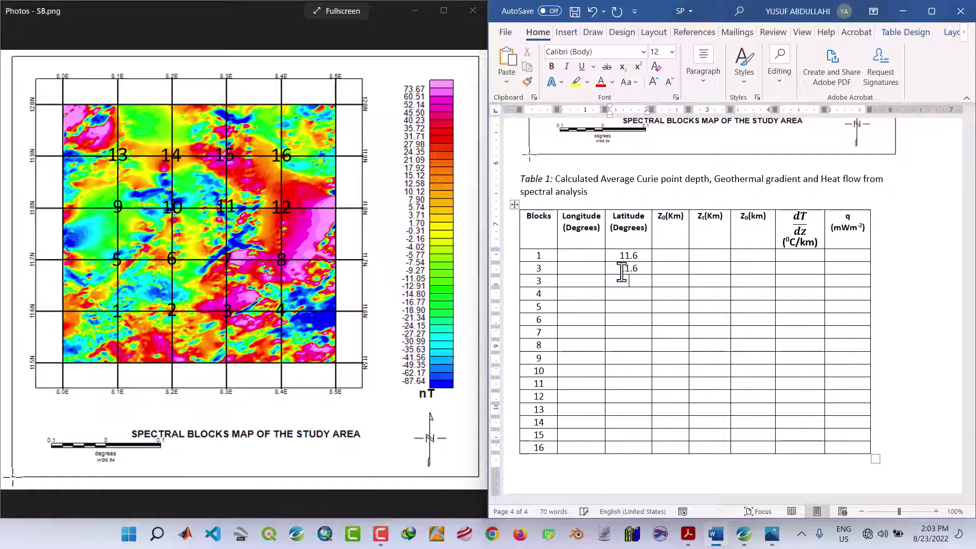
pyautogui.write('11')
pyautogui.press('Down')
pyautogui.write('6')
pyautogui.press('BackSpace')
pyautogui.write('11.6')
# Enter longitudes 8.1, 8.2, 8.3 and 8.4 for the first four block rows.
pyautogui.click(587, 261)
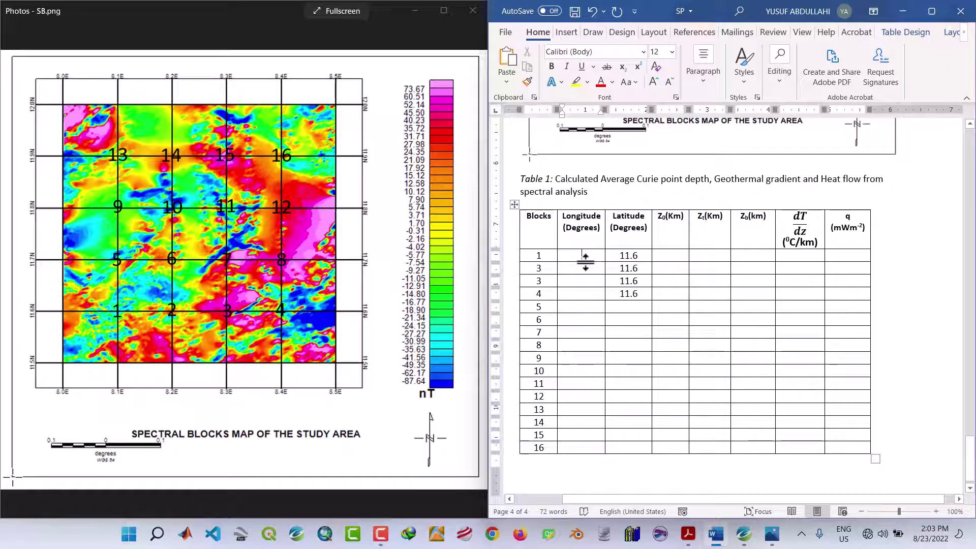
pyautogui.write('8.1')
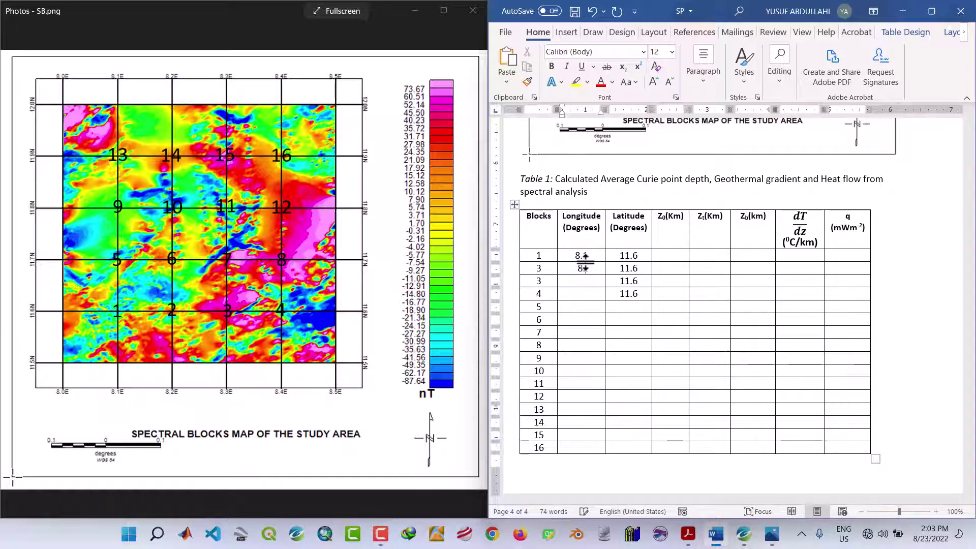
pyautogui.write('8.3')
pyautogui.write('8.4')
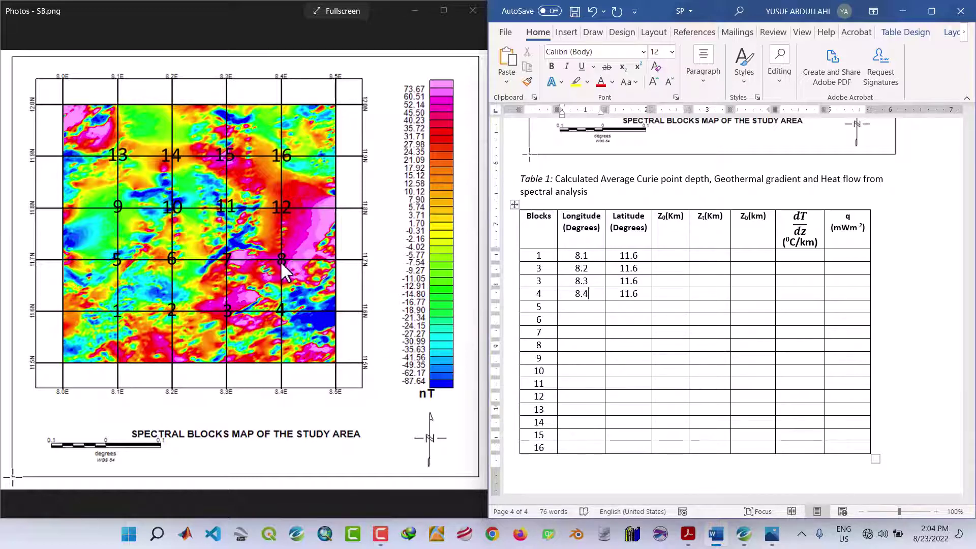
# Enter latitude 11.7 for blocks 5 to 8.
pyautogui.click(616, 305)
pyautogui.write('11.')
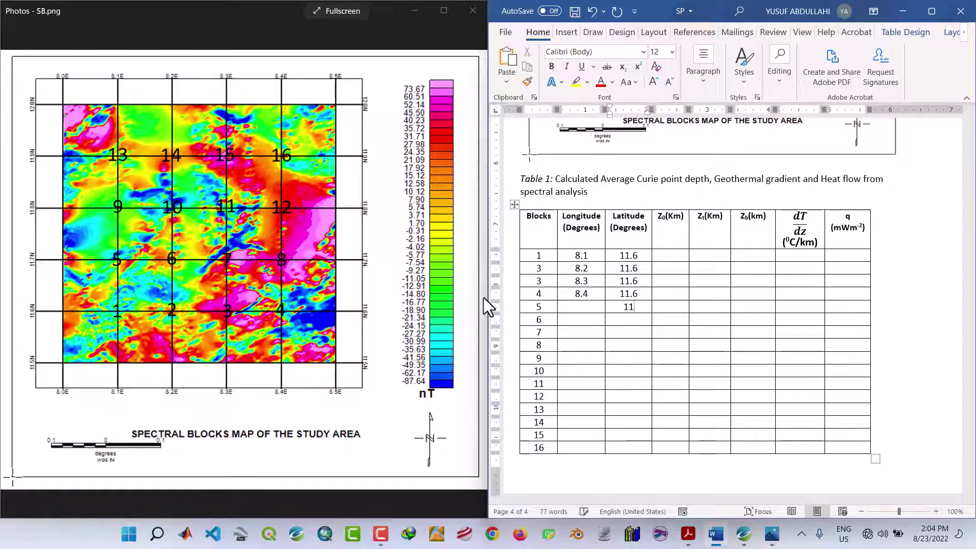
pyautogui.write('7')
pyautogui.press('Down')
pyautogui.write('11')
pyautogui.press('Down')
pyautogui.write('7.7')
pyautogui.press('Down')
pyautogui.write('11.7')
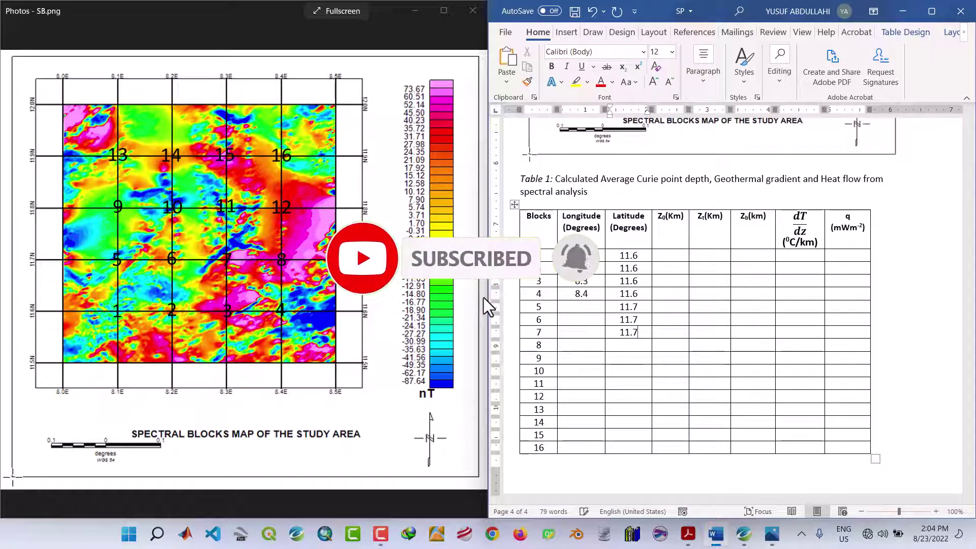
pyautogui.press('Down')
pyautogui.write('11.7')
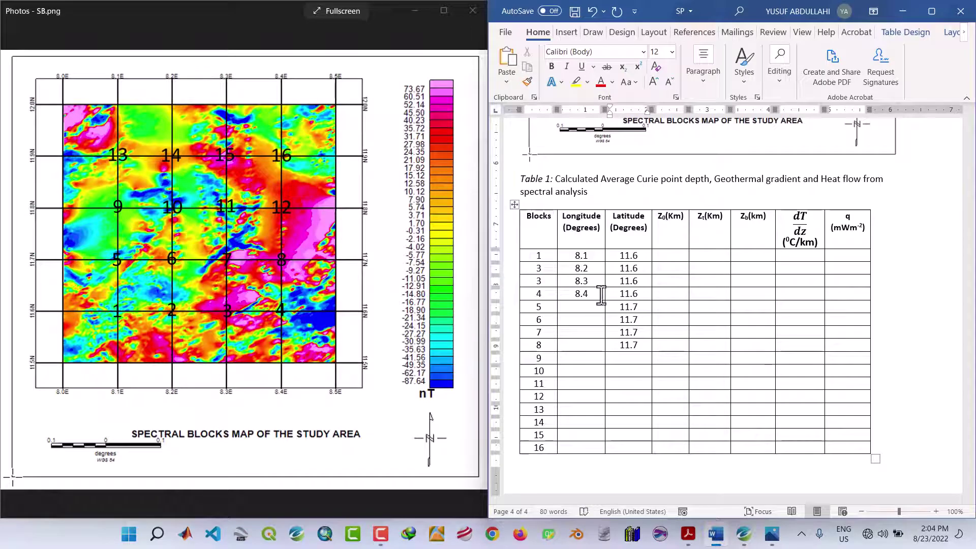
# Copy the longitudes 8.1 to 8.4 from the first four rows into the rows of blocks 5 to 8.
pyautogui.click(598, 308)
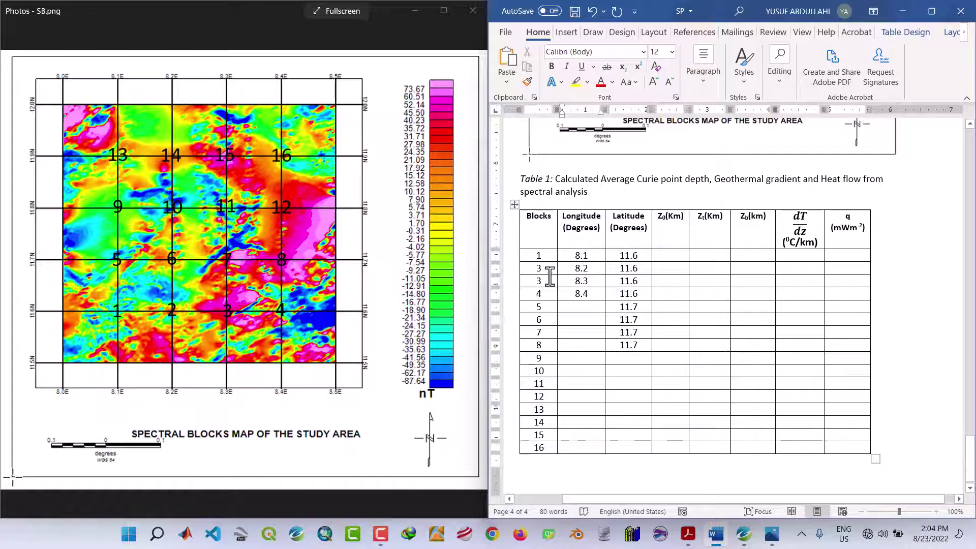
pyautogui.moveTo(556, 258); pyautogui.dragTo(567, 349)
pyautogui.write('8.1 8.2 8.3 8.4')
# Enter latitude 11.8 for blocks 9 to 12.
pyautogui.click(599, 359)
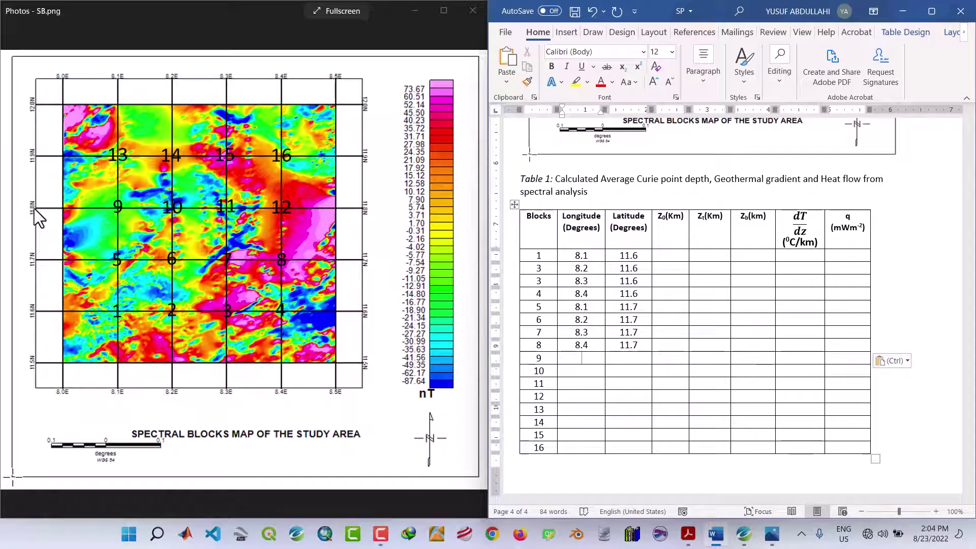
pyautogui.click(639, 362)
pyautogui.write('11.8')
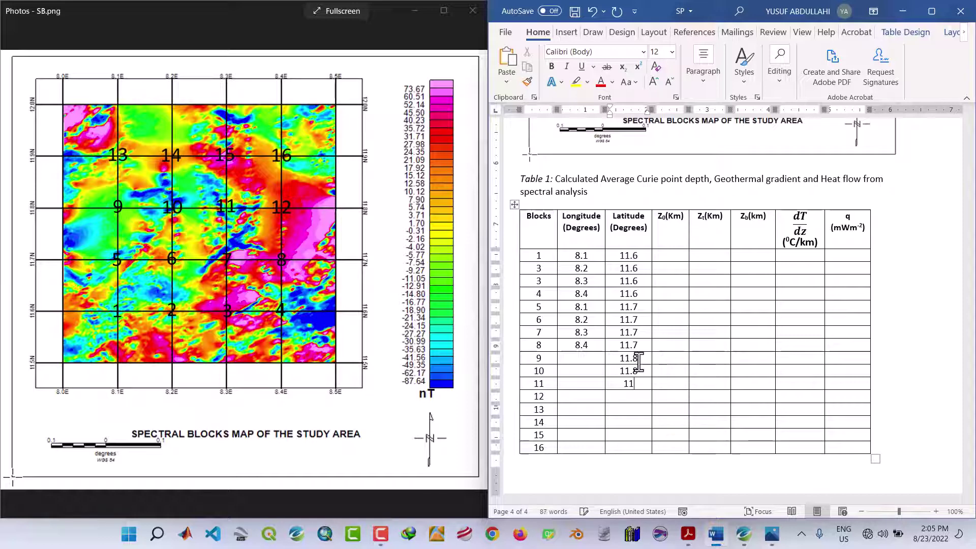
pyautogui.write('8')
pyautogui.write('11.')
pyautogui.write('8')
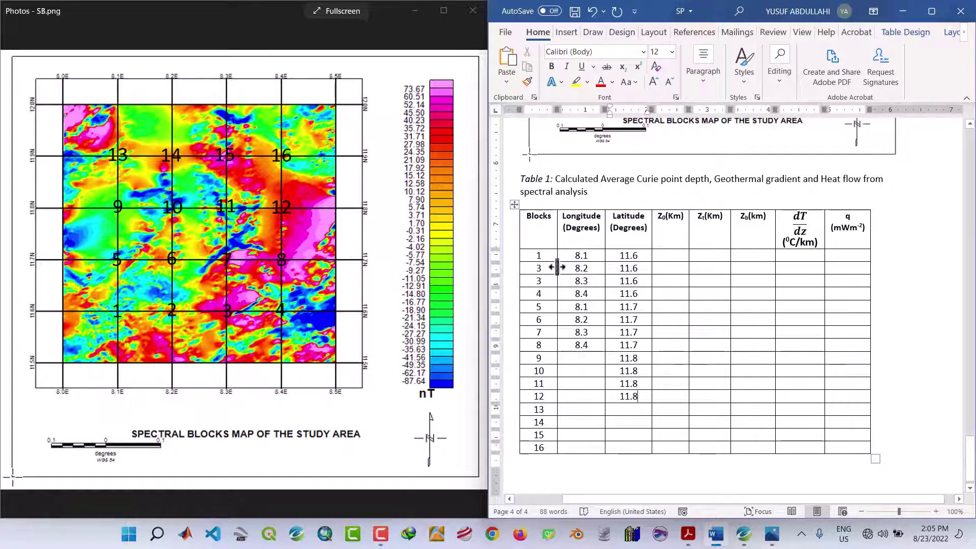
# Copy the first four longitudes, 8.1 to 8.4, into the longitude cells of blocks 9 to 12.
pyautogui.moveTo(557, 265); pyautogui.dragTo(563, 295)
pyautogui.hotkey('ctrl', 'c')
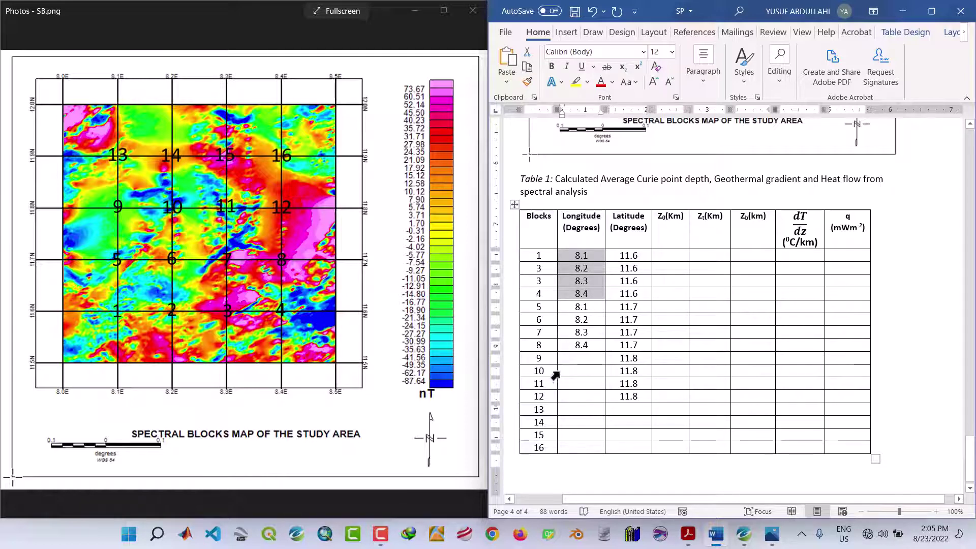
pyautogui.moveTo(558, 365); pyautogui.dragTo(562, 395)
pyautogui.hotkey('ctrl', 'v')
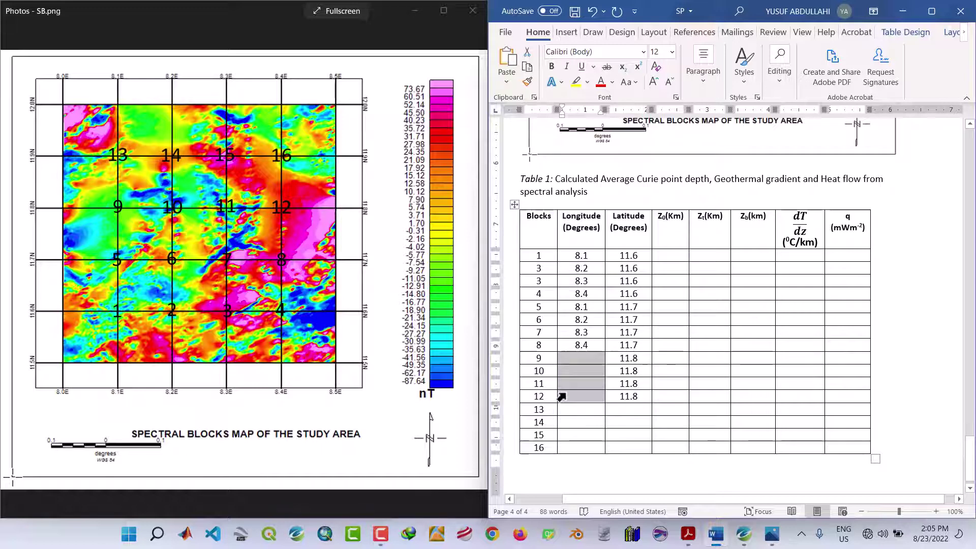
# Enter latitude 11.9 for blocks 13 to 16.
pyautogui.click(630, 411)
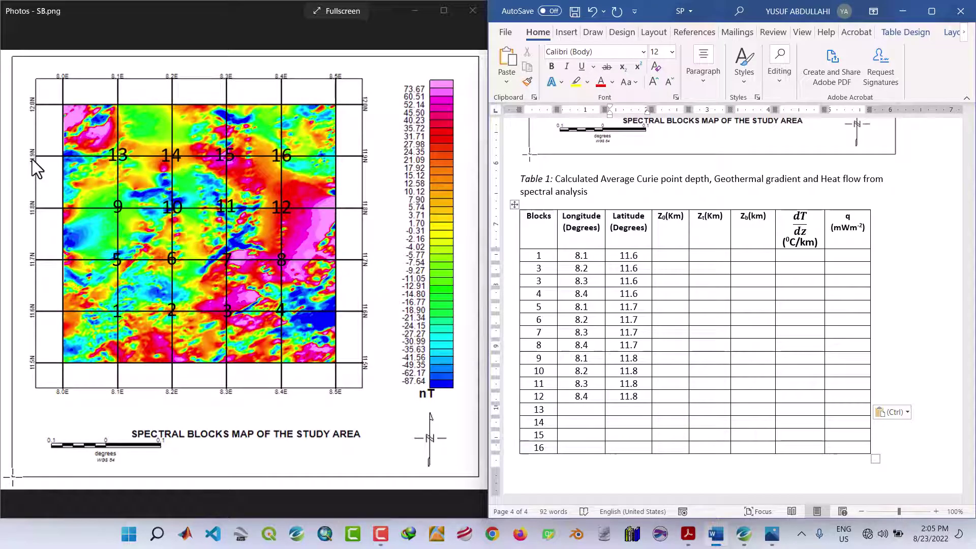
pyautogui.write('11.9')
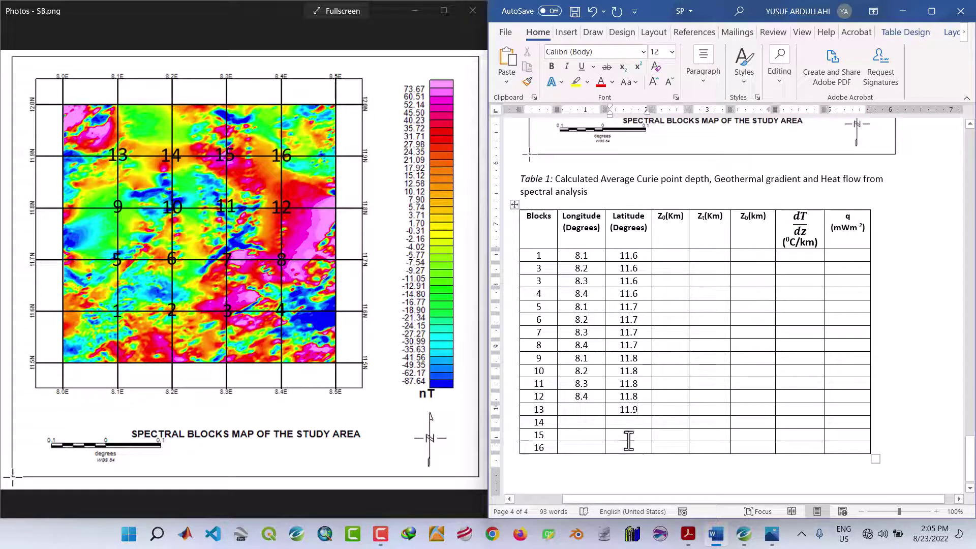
pyautogui.click(631, 423)
pyautogui.write('11.9')
pyautogui.click(631, 430)
pyautogui.write('11.')
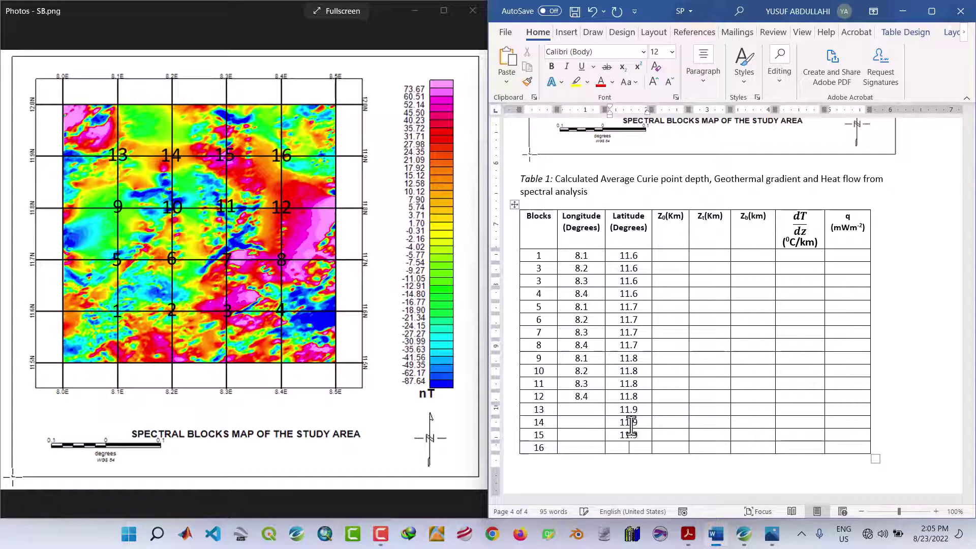
pyautogui.write('11.9')
# Copy the first four longitudes, 8.1 to 8.4, into the longitude cells of blocks 13 to 16.
pyautogui.moveTo(558, 259); pyautogui.dragTo(559, 293)
pyautogui.hotkey('ctrl', 'c')
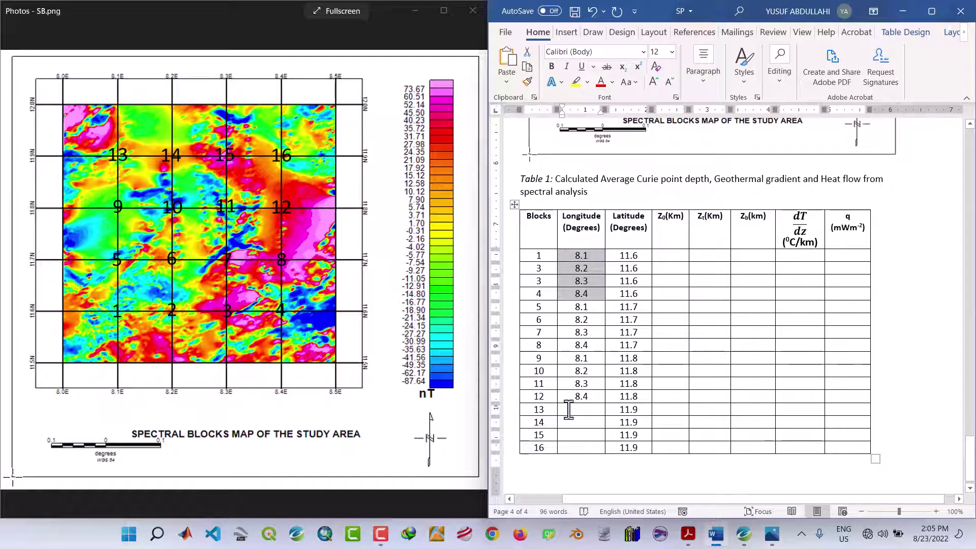
pyautogui.moveTo(558, 410); pyautogui.dragTo(563, 446)
pyautogui.hotkey('ctrl', 'v')
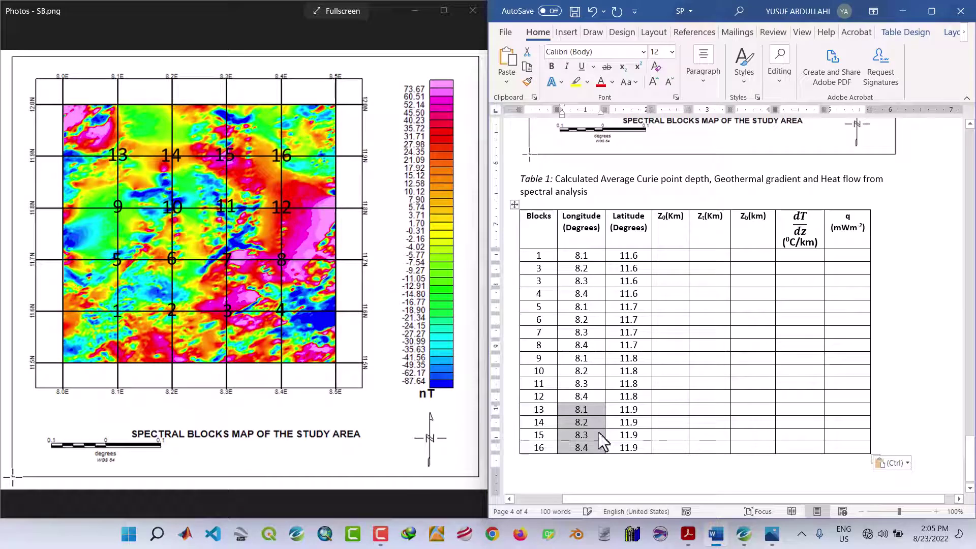
pyautogui.click(646, 448)
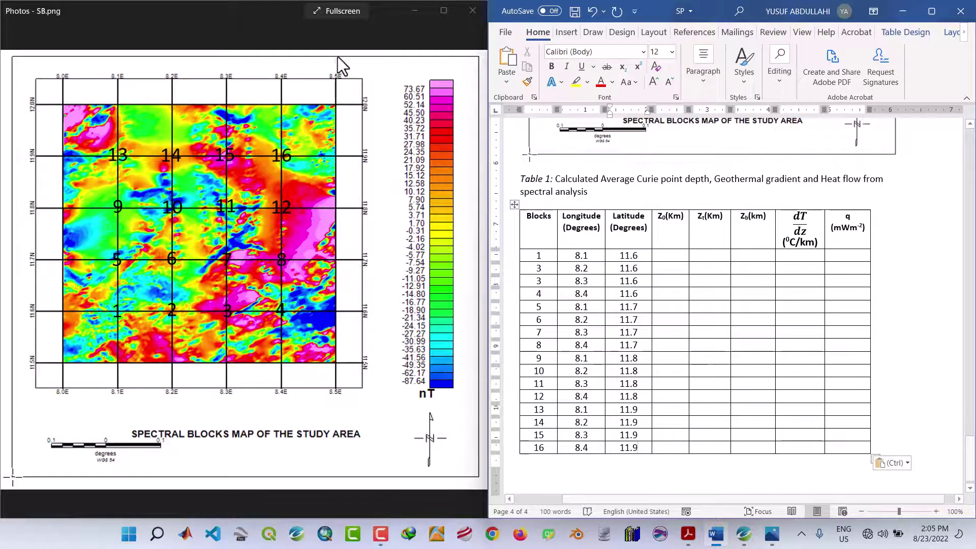
# Close the SB.png map and maximize the Word document.
pyautogui.click(473, 10)
pyautogui.click(933, 11)
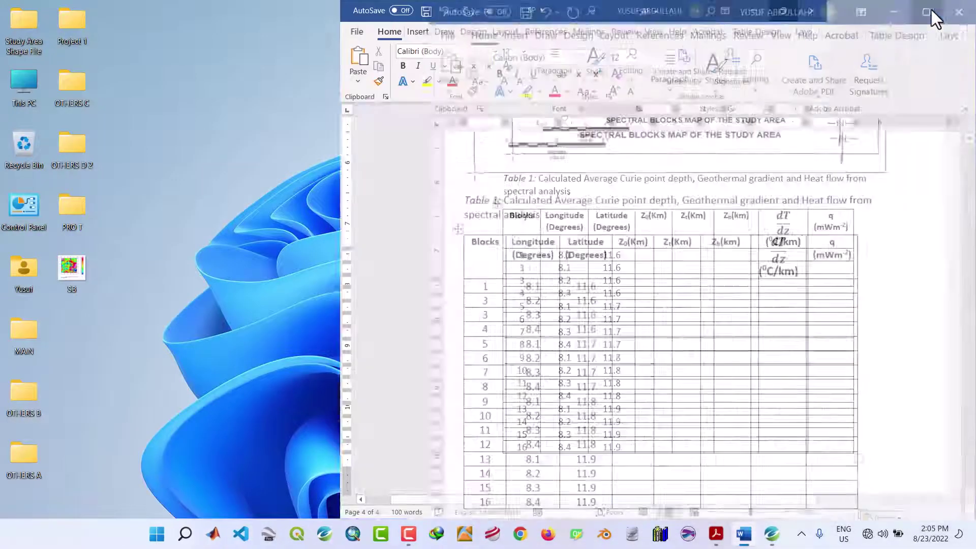
# Save the SP document and minimize its window to show the desktop.
pyautogui.click(86, 11)
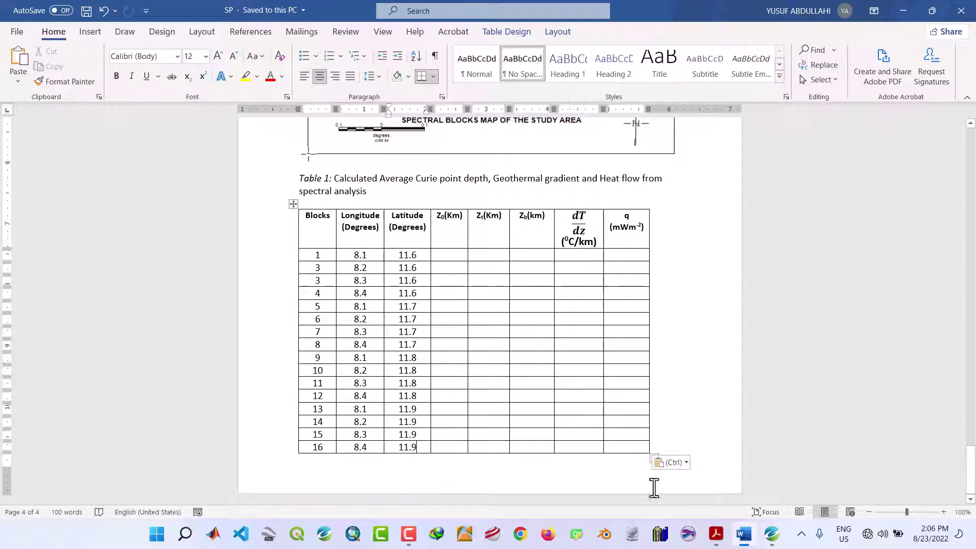
pyautogui.moveTo(772, 545)
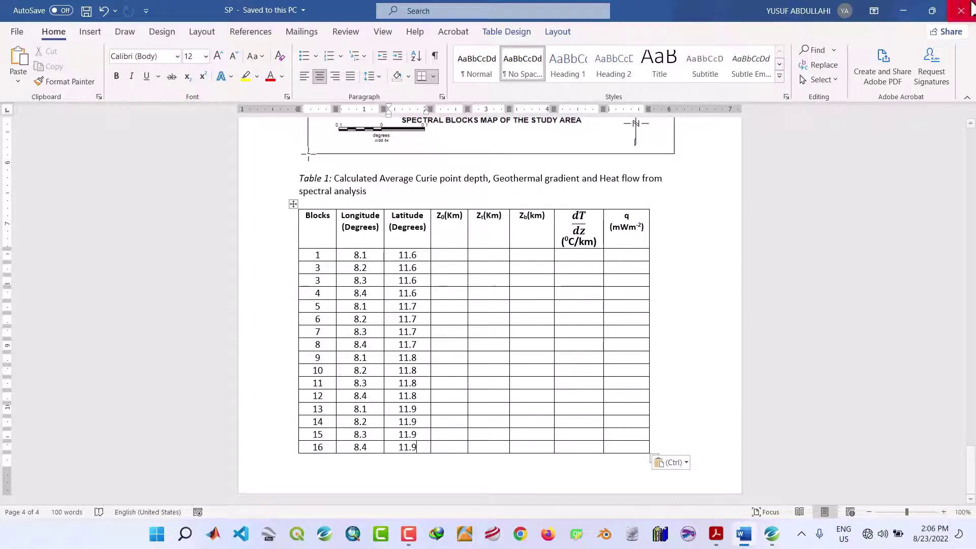
pyautogui.click(905, 10)
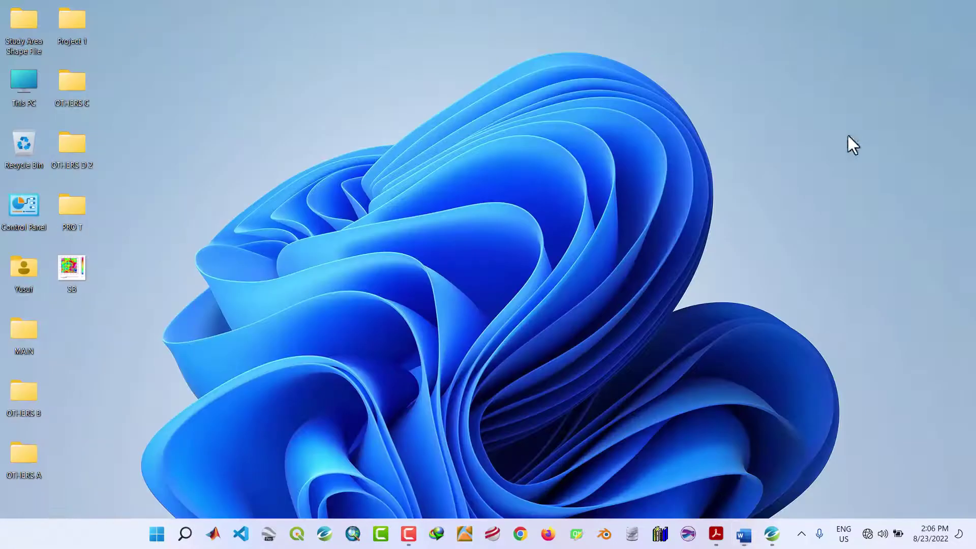
# Switch to Oasis montaj and remove REG_LL.grd and RES_LL.grd from the project's grids.
pyautogui.click(772, 533)
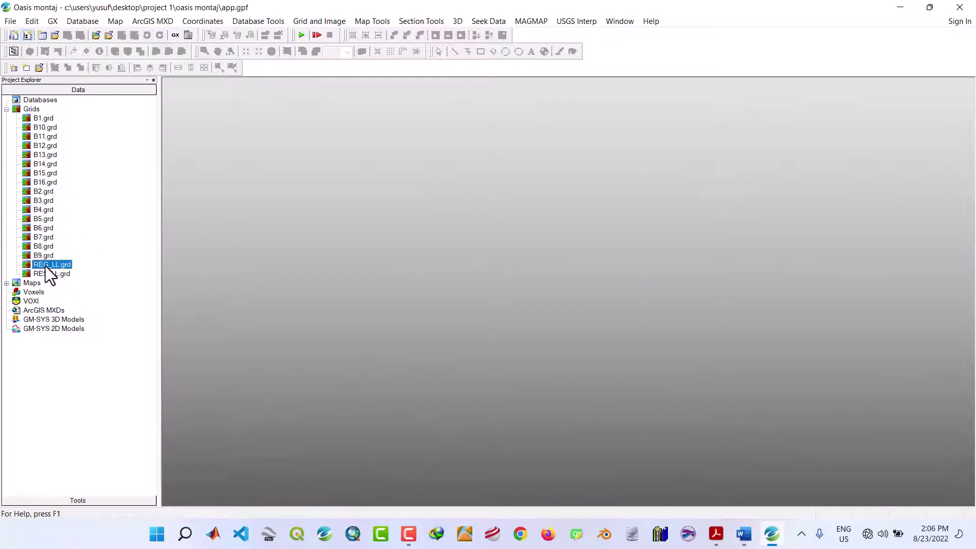
pyautogui.rightClick(45, 267)
pyautogui.click(77, 288)
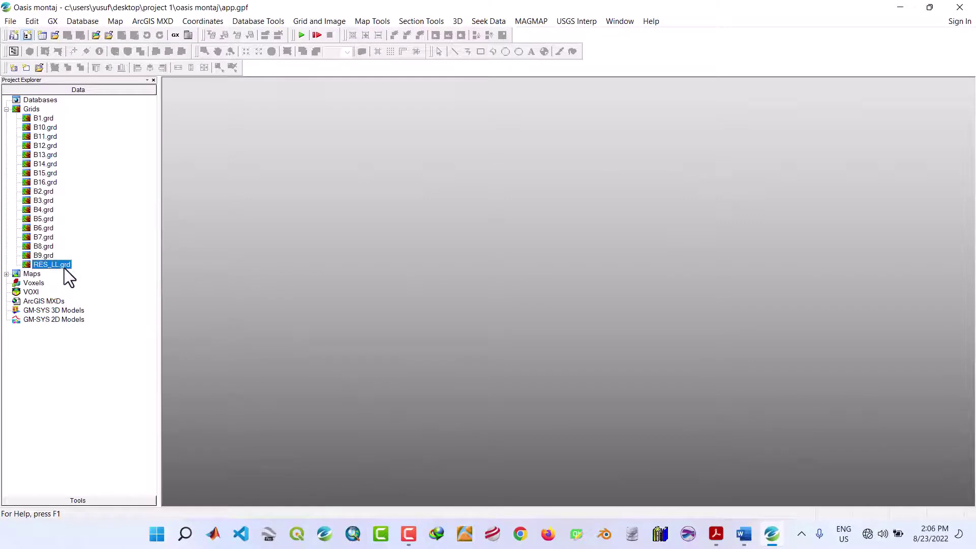
pyautogui.rightClick(65, 269)
pyautogui.click(80, 290)
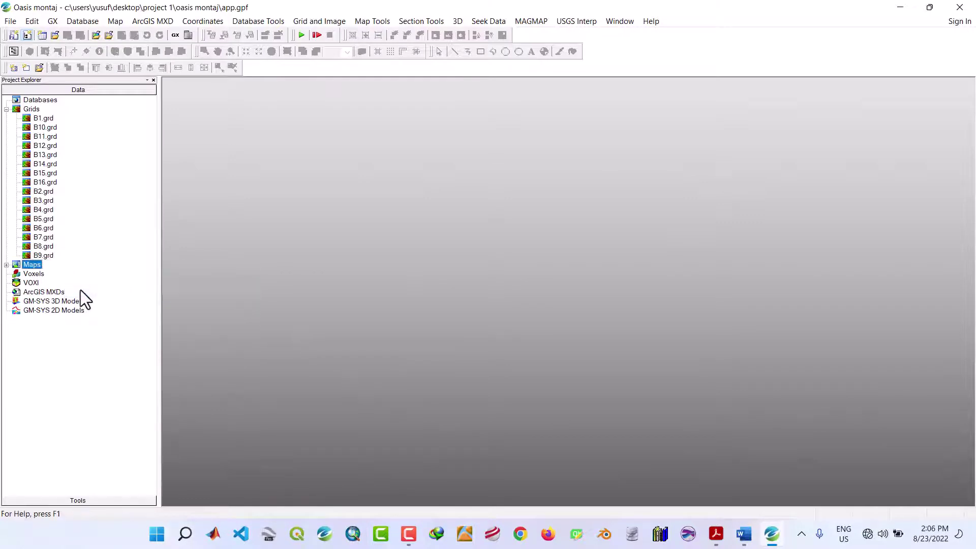
# Open B1.grd and start reprojecting the Spectral Blocks B1.grd file, accepting its geographic WGS 84 source coordinate system.
pyautogui.doubleClick(51, 120)
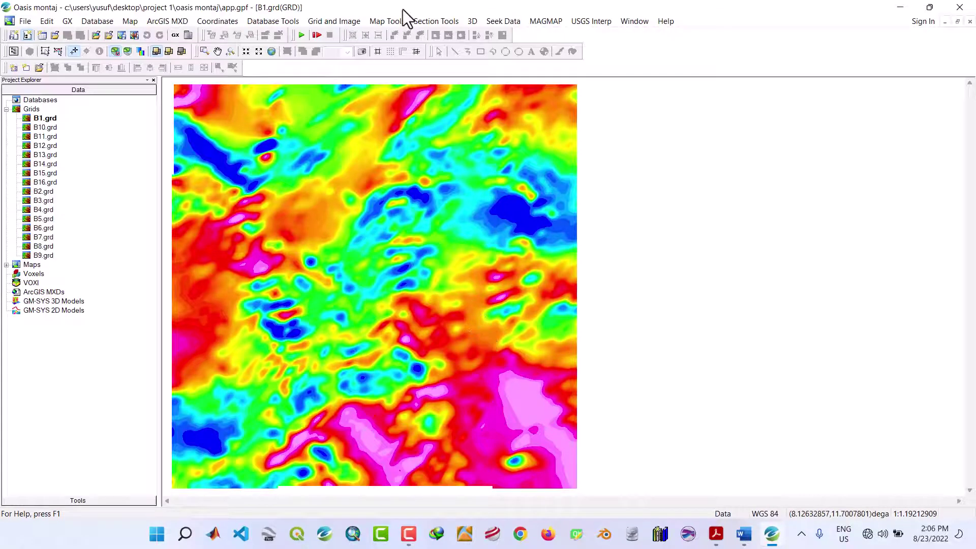
pyautogui.click(334, 21)
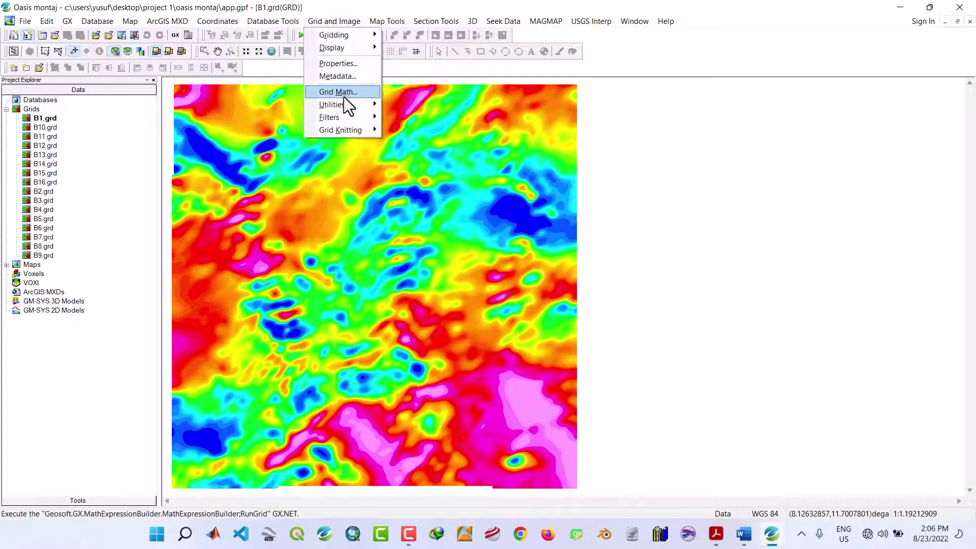
pyautogui.moveTo(344, 103)
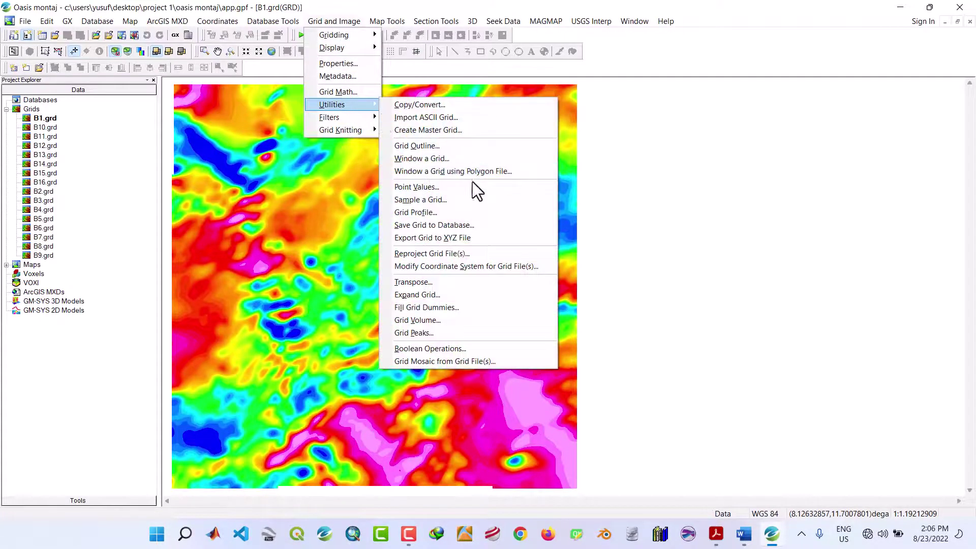
pyautogui.click(434, 259)
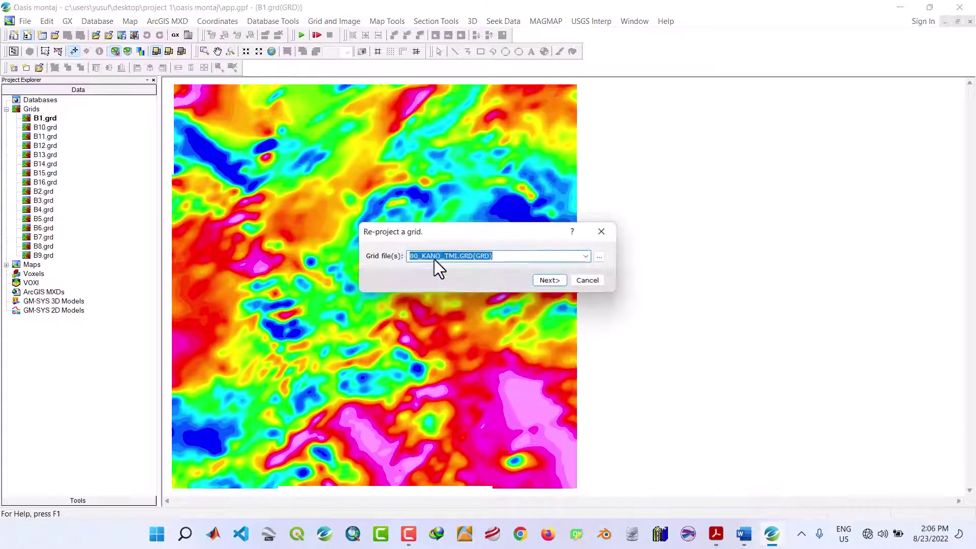
pyautogui.click(587, 256)
pyautogui.click(583, 268)
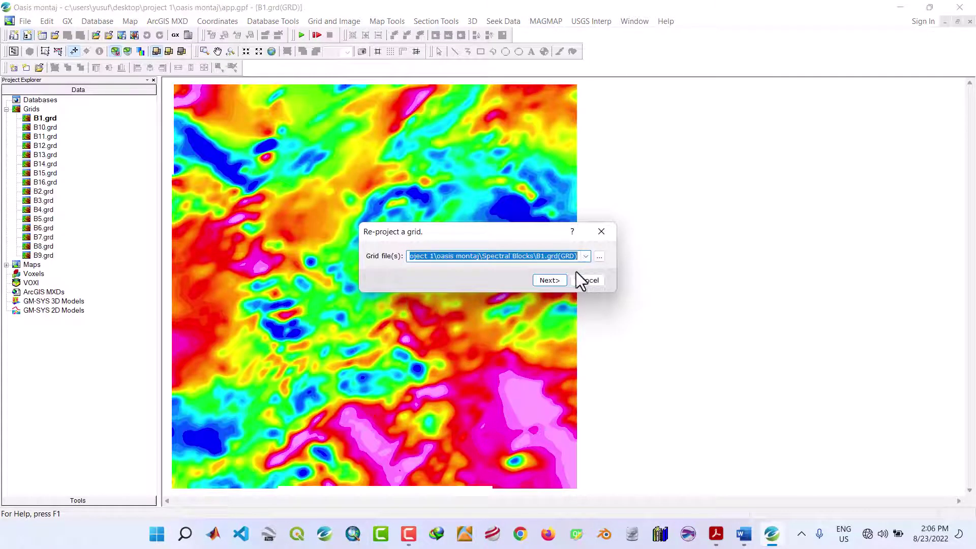
pyautogui.click(549, 280)
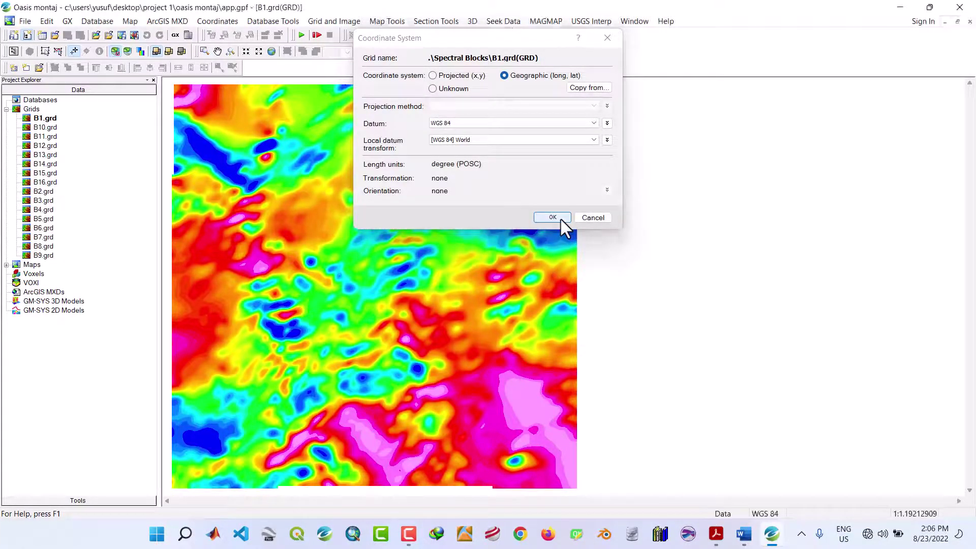
pyautogui.click(559, 218)
# Create a BLOCKS XY folder inside OASIS MONTAJ and set the reprojected grid's output file there as B1_XY.
pyautogui.click(589, 259)
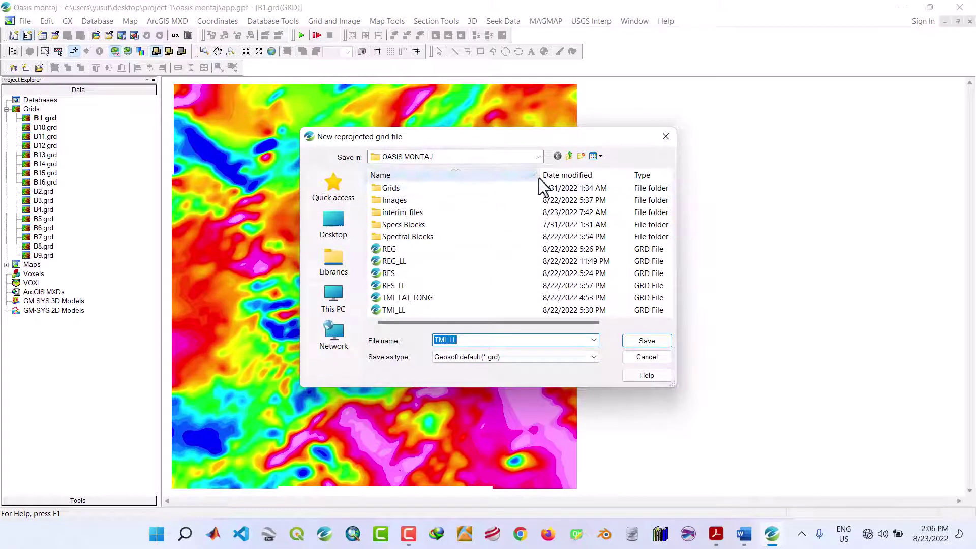
pyautogui.click(581, 157)
pyautogui.write('BLOCKS XY')
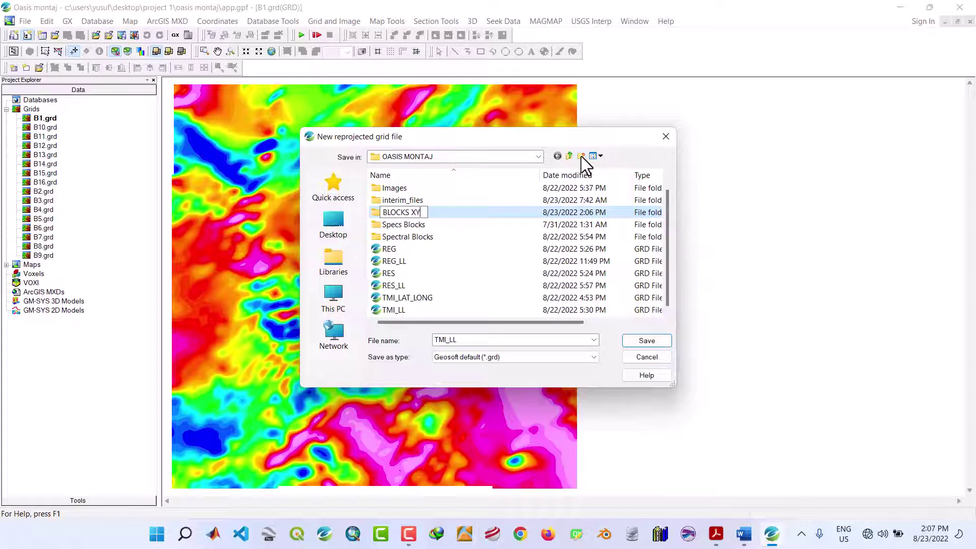
pyautogui.press('Return')
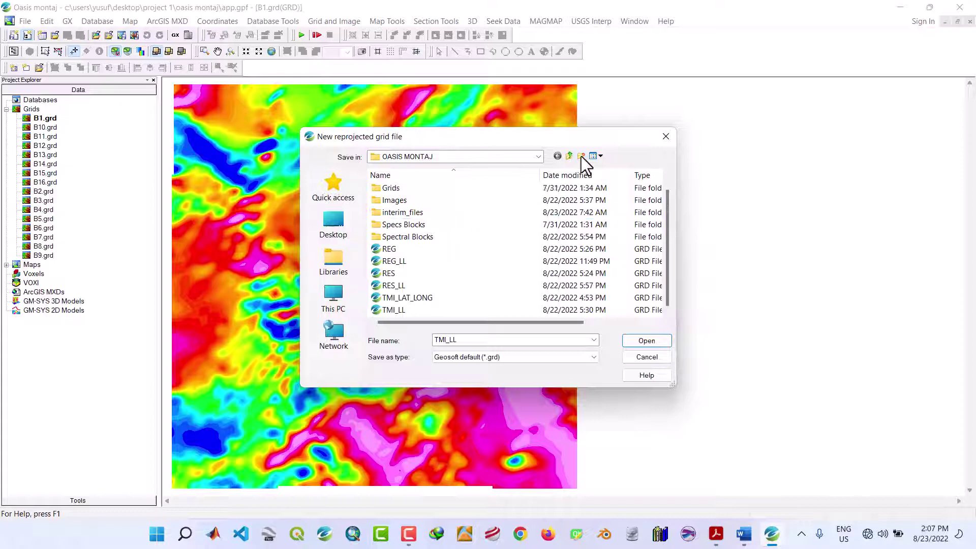
pyautogui.scroll(1, 452, 254)
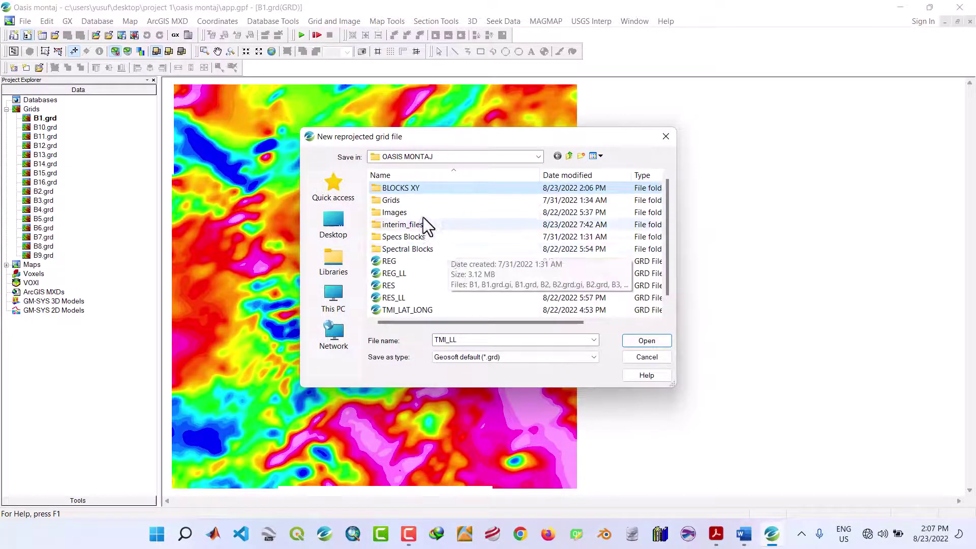
pyautogui.doubleClick(401, 189)
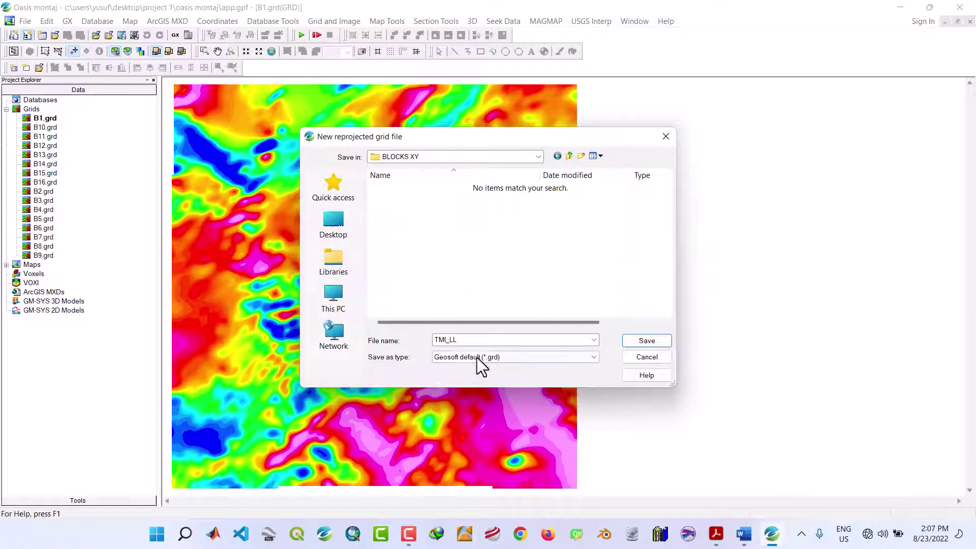
pyautogui.write('B1_XY')
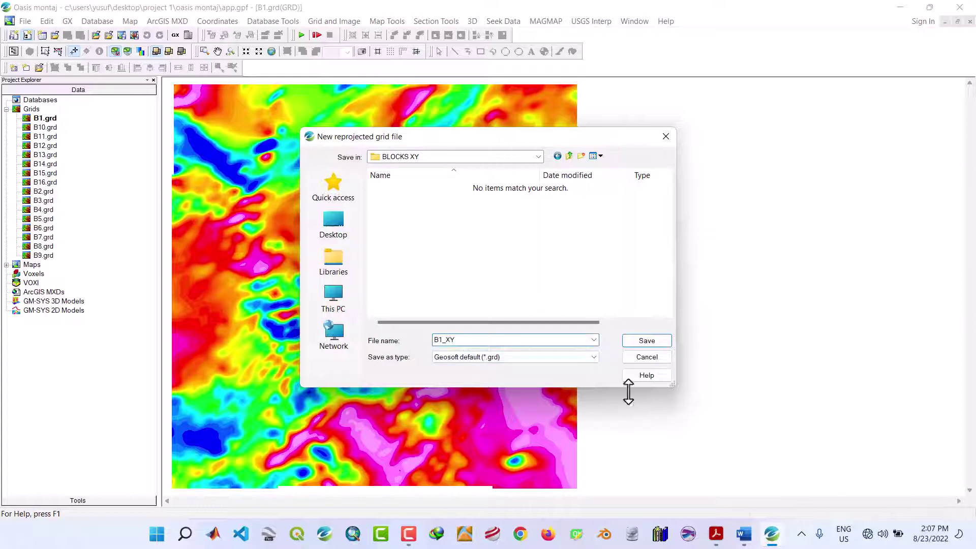
pyautogui.click(649, 341)
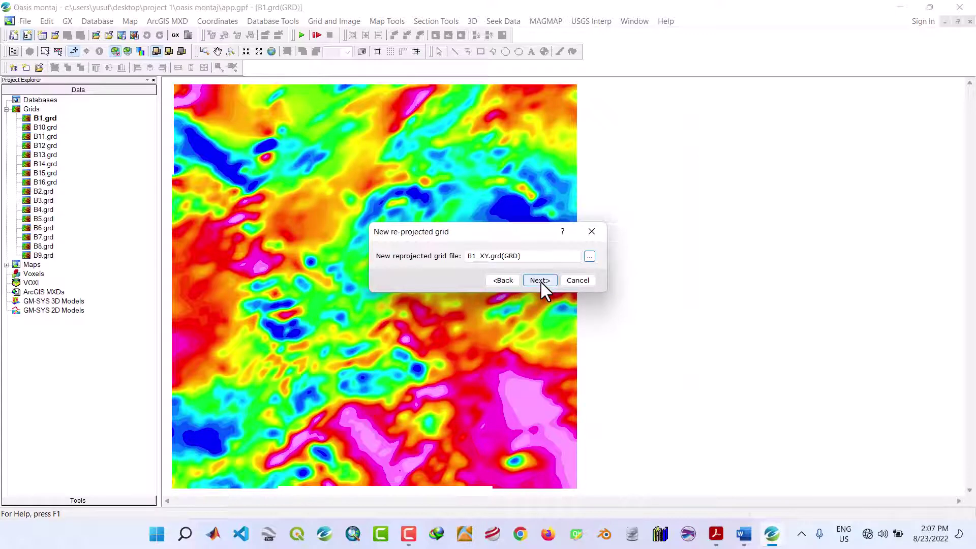
# Reproject B1_XY.grd to projected (x,y) coordinates in WGS 84 UTM zone 32N, generate the grid and fit it in view.
pyautogui.click(541, 281)
pyautogui.click(434, 75)
pyautogui.click(549, 218)
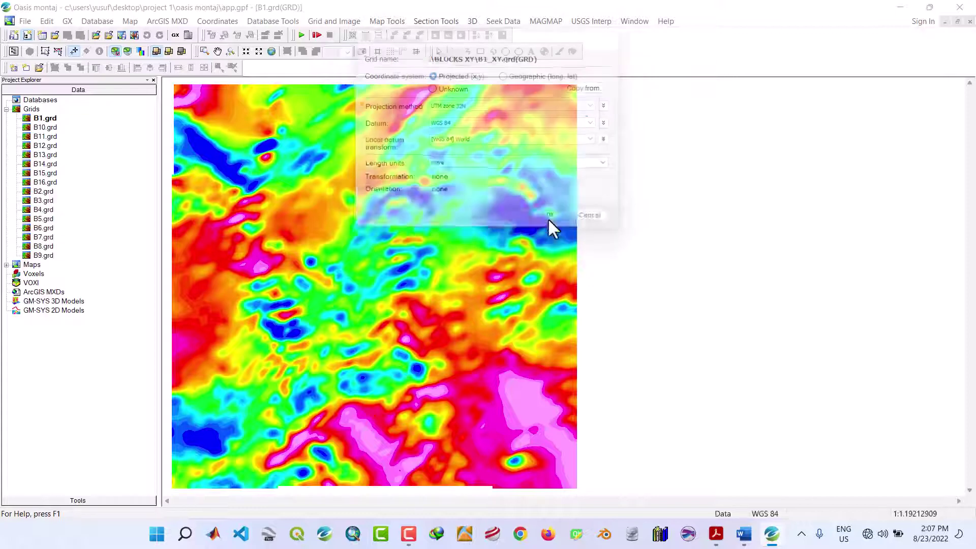
pyautogui.click(515, 315)
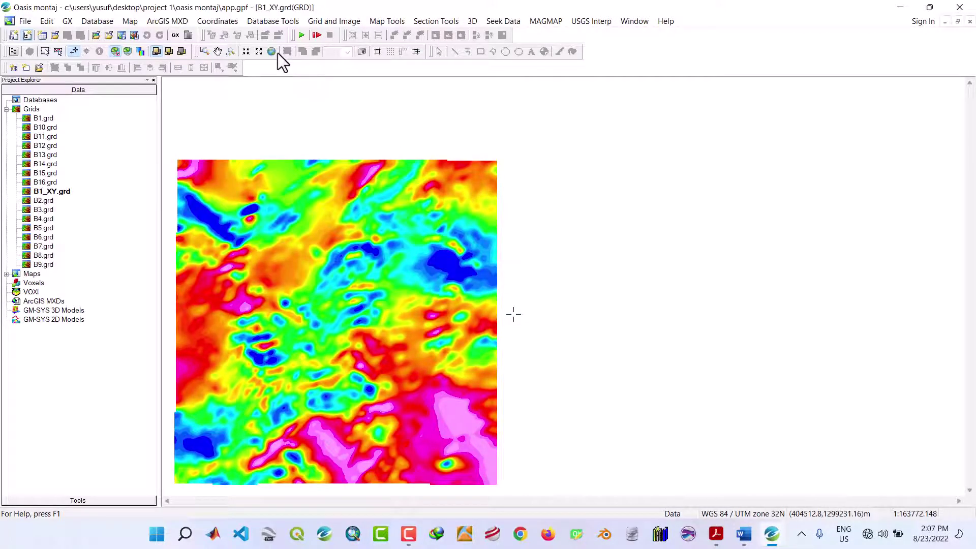
pyautogui.click(278, 53)
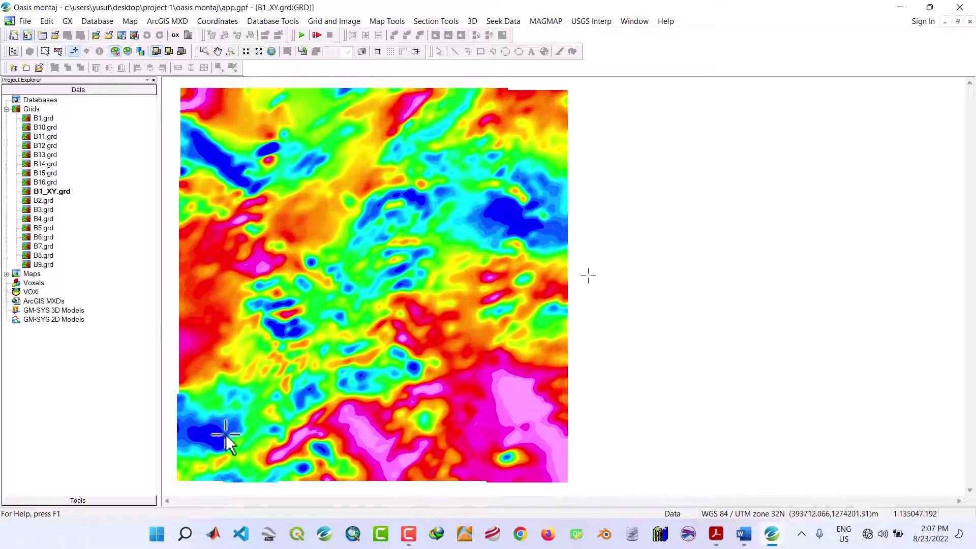
# Remove B1.grd from the project's grids, along with the entry still labelled B1.grd.
pyautogui.rightClick(44, 119)
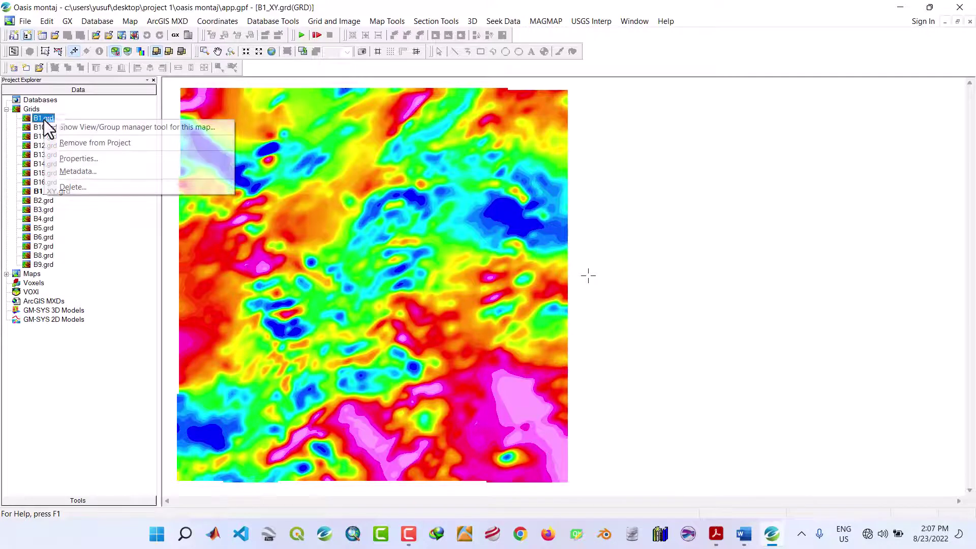
pyautogui.click(78, 144)
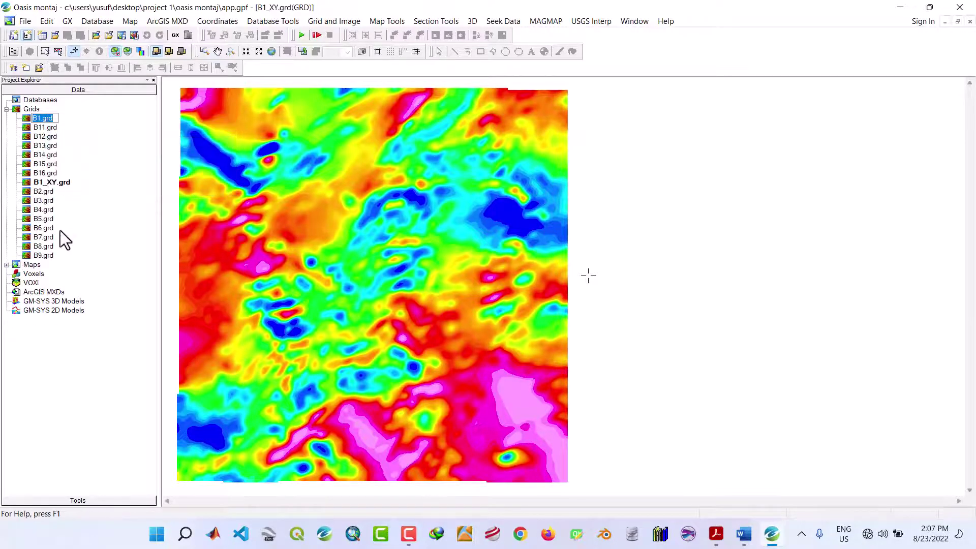
pyautogui.press('Return')
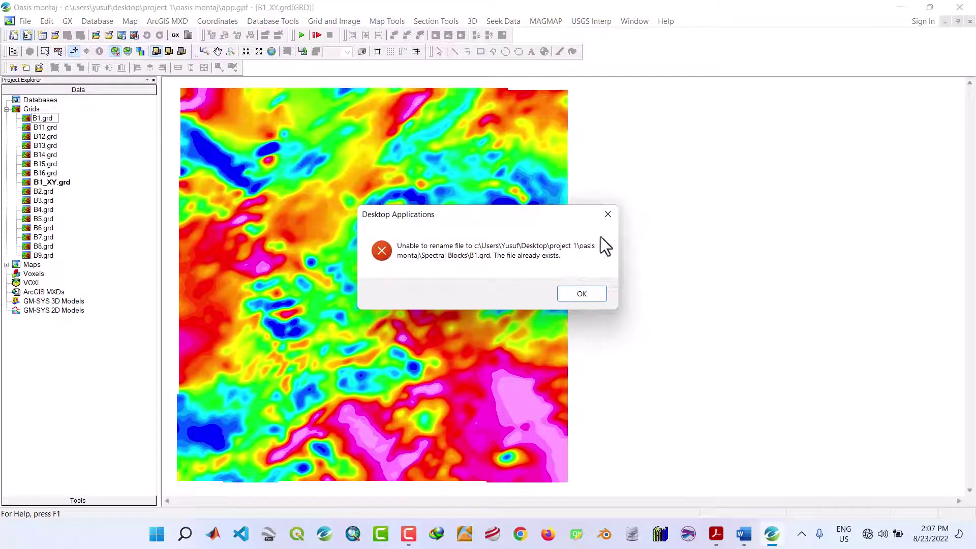
pyautogui.click(608, 214)
pyautogui.rightClick(51, 119)
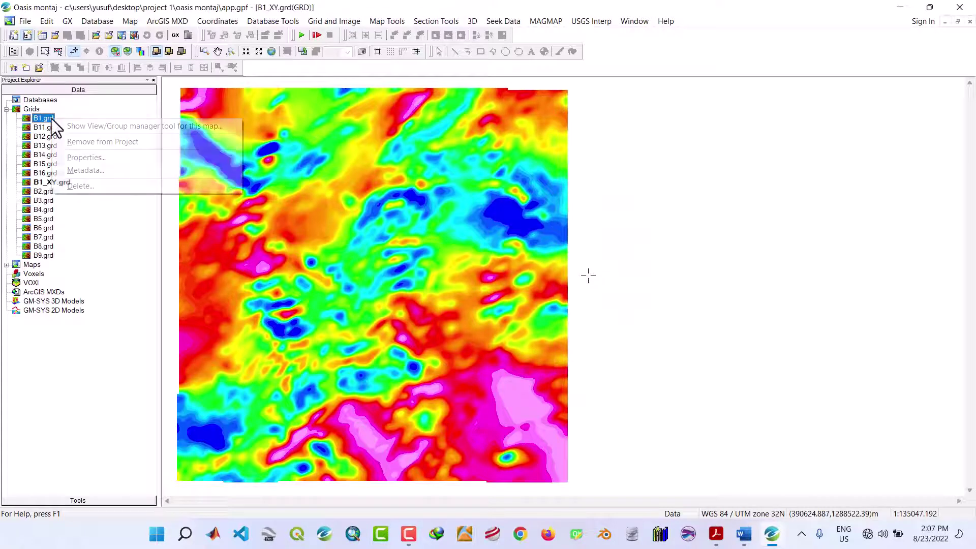
pyautogui.click(81, 142)
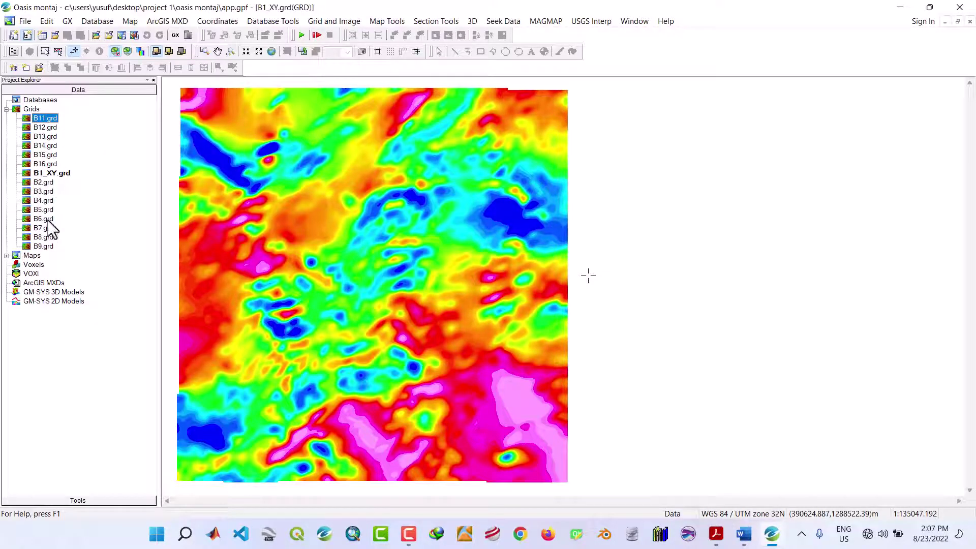
# Open B2.grd and start reprojecting the Spectral Blocks B2.grd file, accepting its source coordinate system.
pyautogui.doubleClick(44, 183)
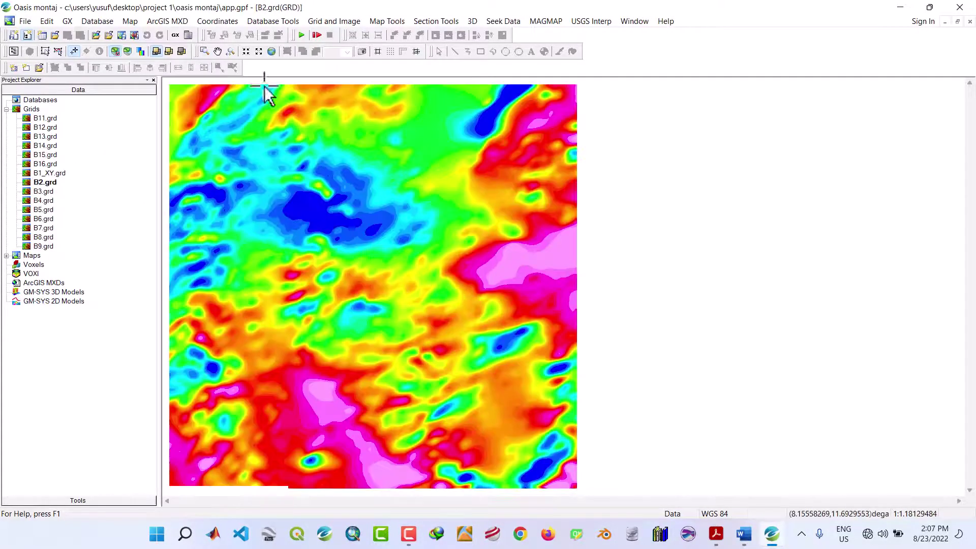
pyautogui.click(330, 21)
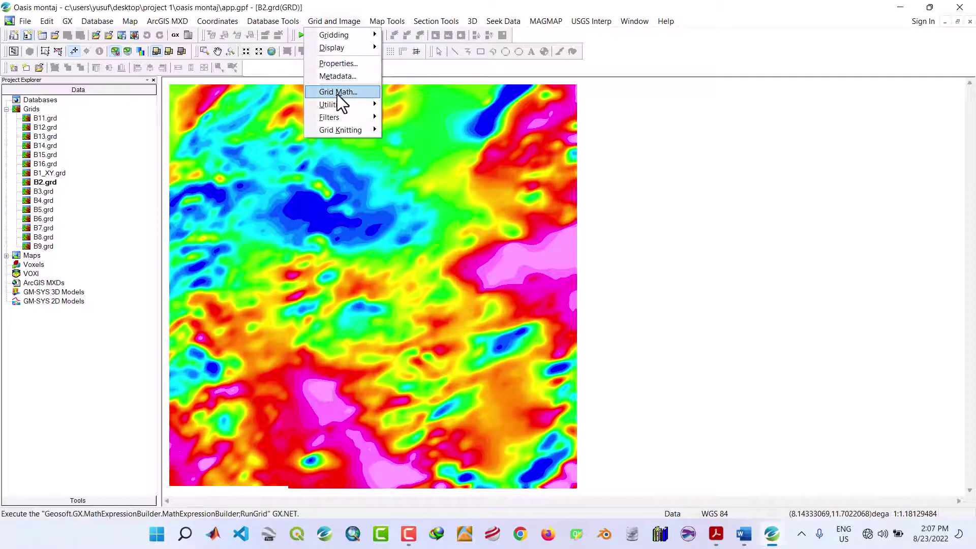
pyautogui.moveTo(338, 104)
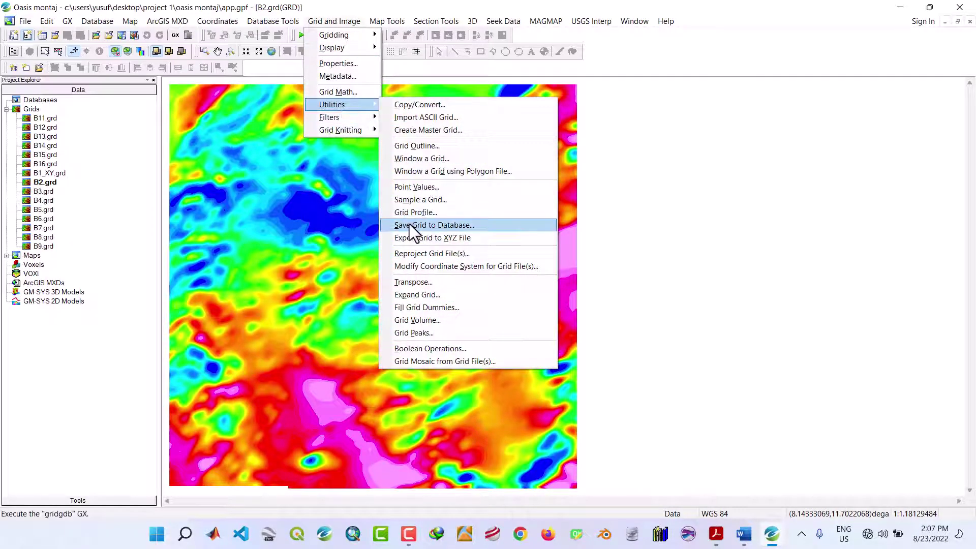
pyautogui.click(416, 255)
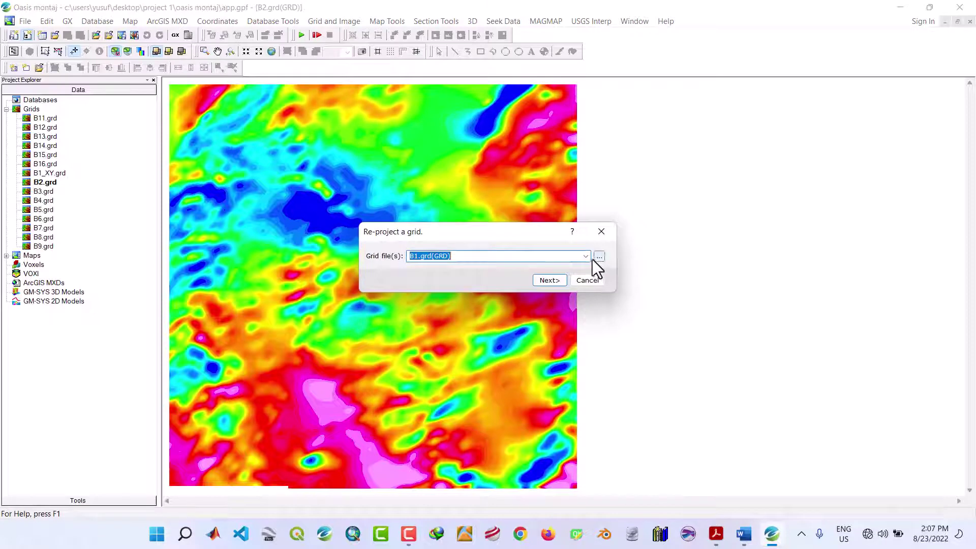
pyautogui.click(586, 256)
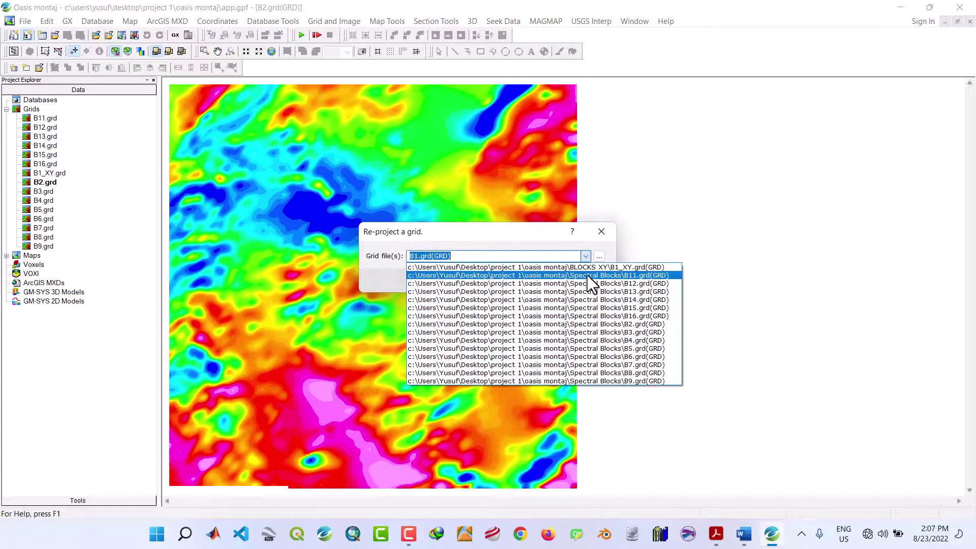
pyautogui.click(633, 325)
pyautogui.click(549, 281)
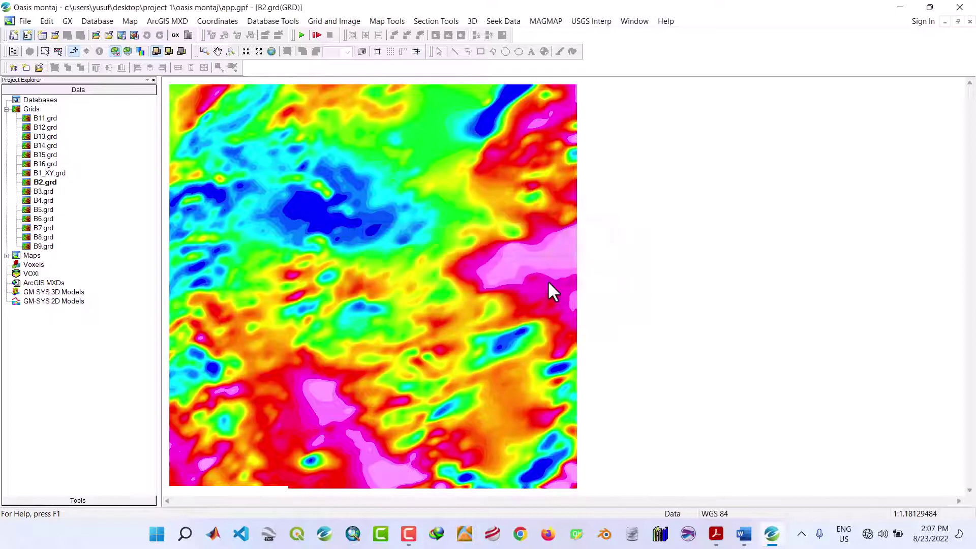
pyautogui.click(550, 219)
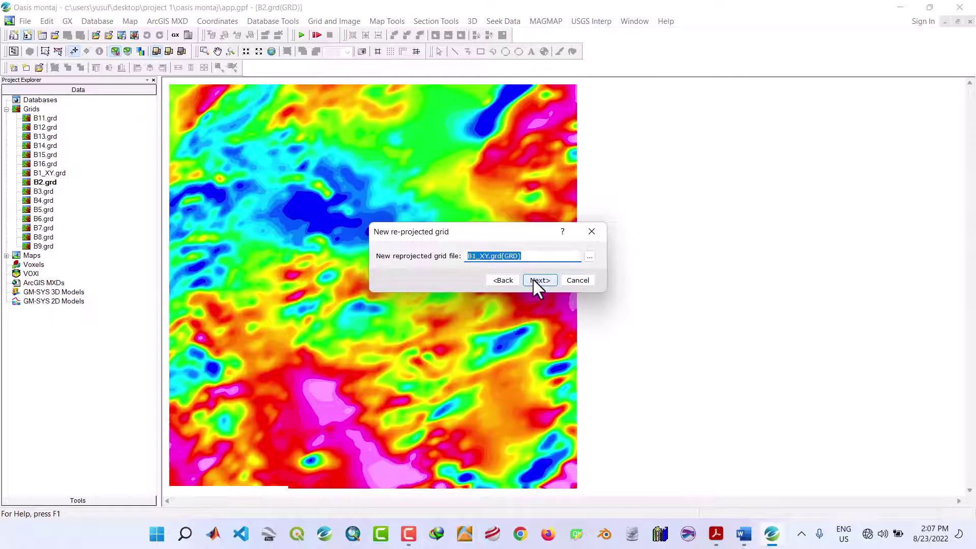
# Name the reprojected output B2_XY.grd, set it to projected (x,y) coordinates in WGS 84 UTM zone 32N, and generate the grid.
pyautogui.click(476, 257)
pyautogui.press('BackSpace')
pyautogui.write('2')
pyautogui.click(538, 279)
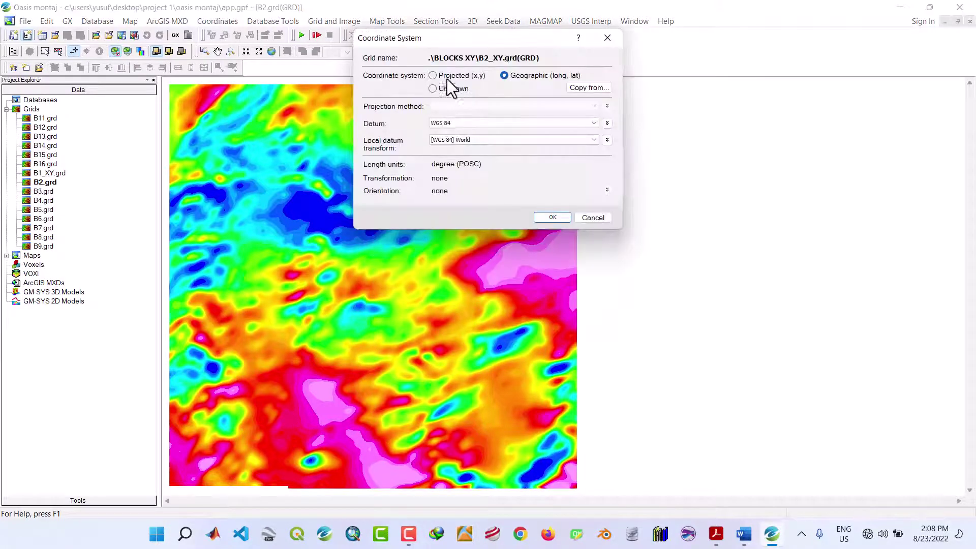
pyautogui.click(434, 75)
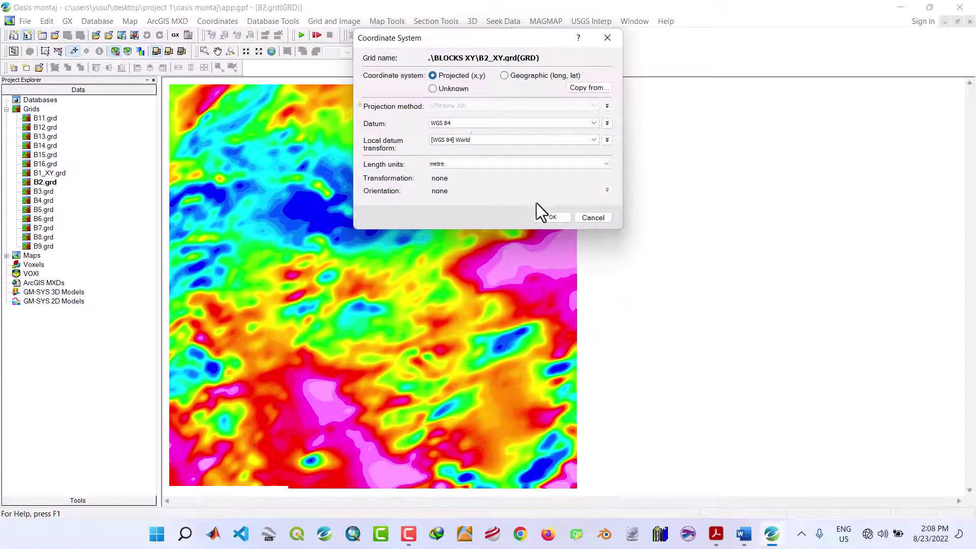
pyautogui.click(547, 215)
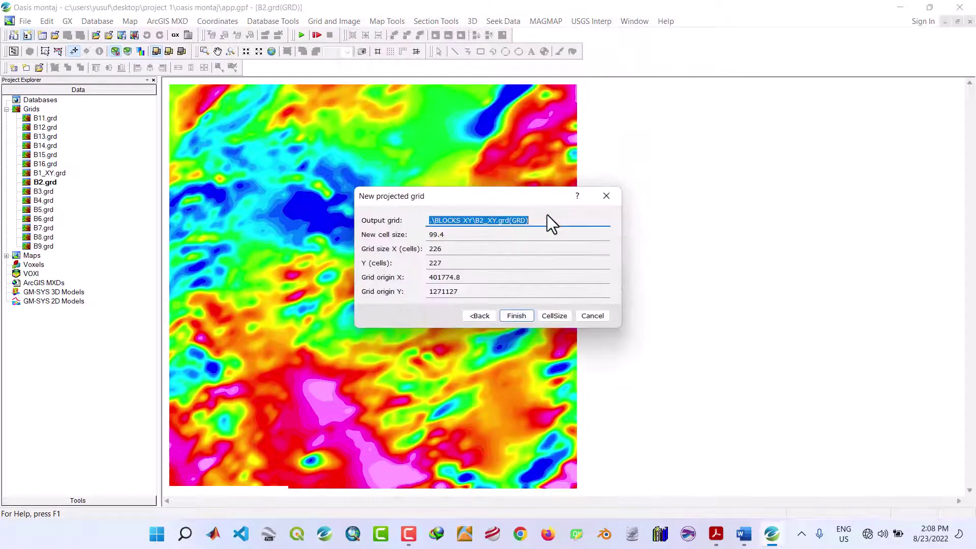
pyautogui.click(517, 316)
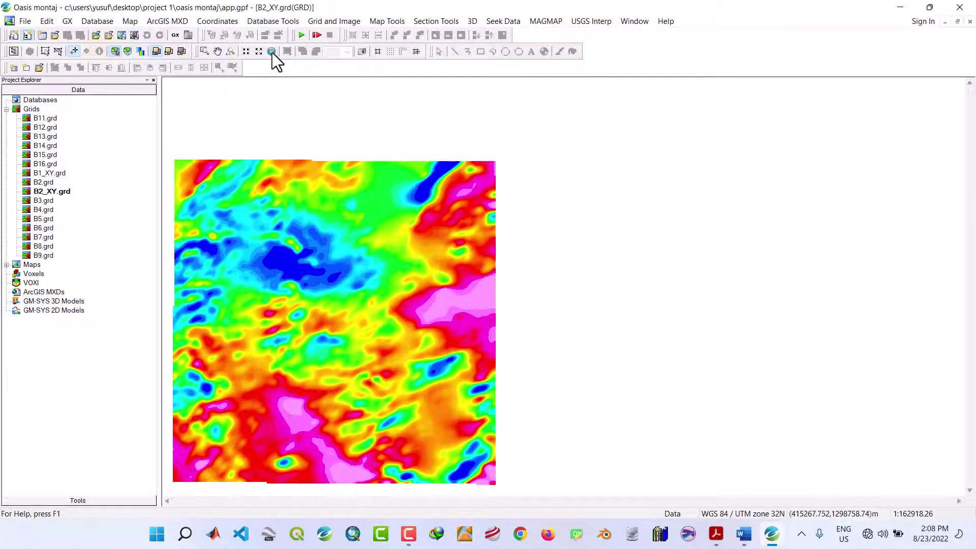
# Fit the reprojected B2_XY.grd grid in view and select B2.grd in the project's grids.
pyautogui.click(272, 52)
pyautogui.click(44, 182)
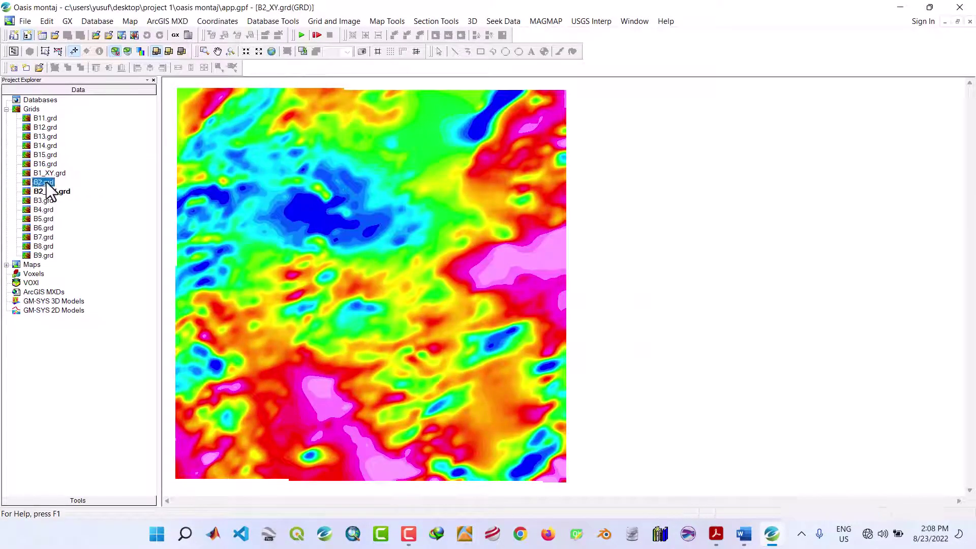
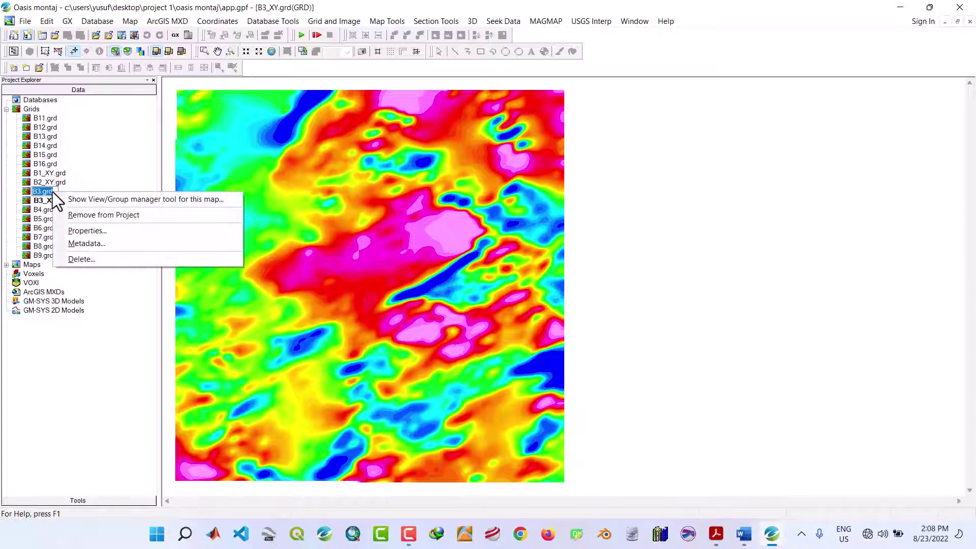
# Remove B3.grd from the project's grids.
pyautogui.press('Escape')
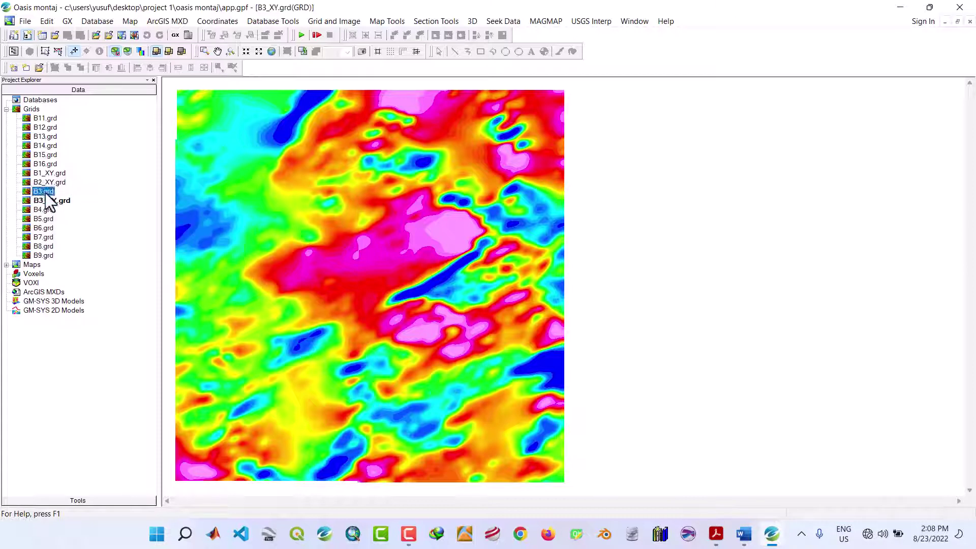
pyautogui.rightClick(45, 193)
pyautogui.click(85, 217)
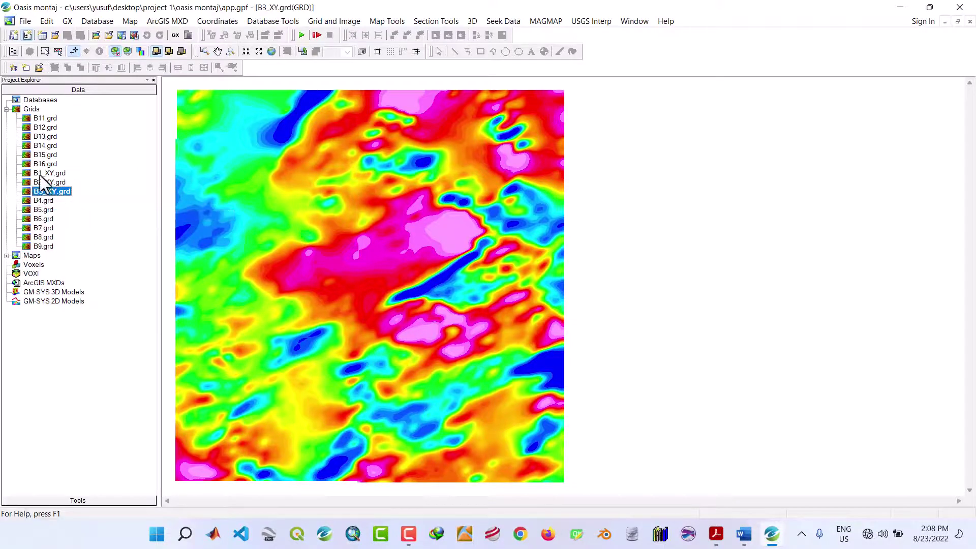
# Open B4.grd and start reprojecting the Spectral Blocks B4.grd file, accepting its geographic WGS 84 source coordinate system.
pyautogui.doubleClick(47, 201)
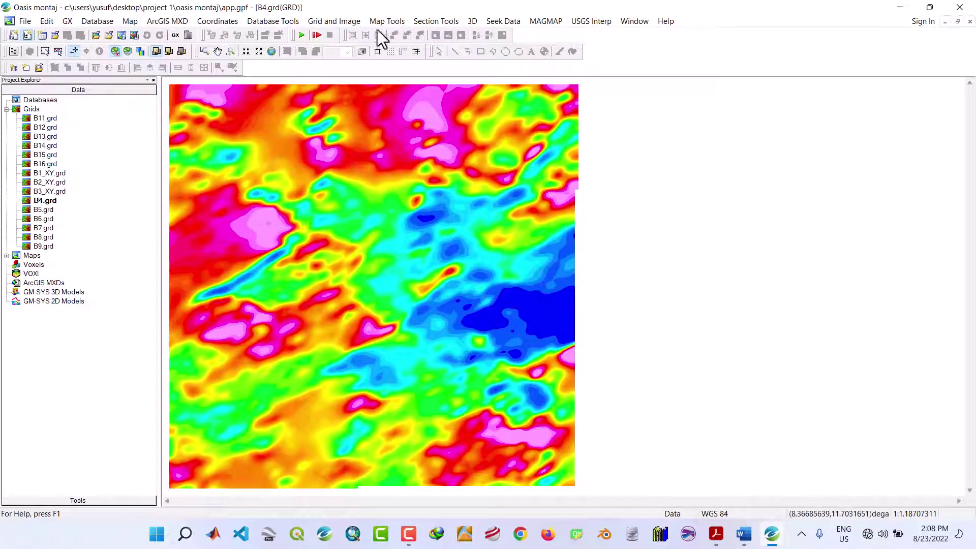
pyautogui.click(334, 23)
pyautogui.moveTo(346, 105)
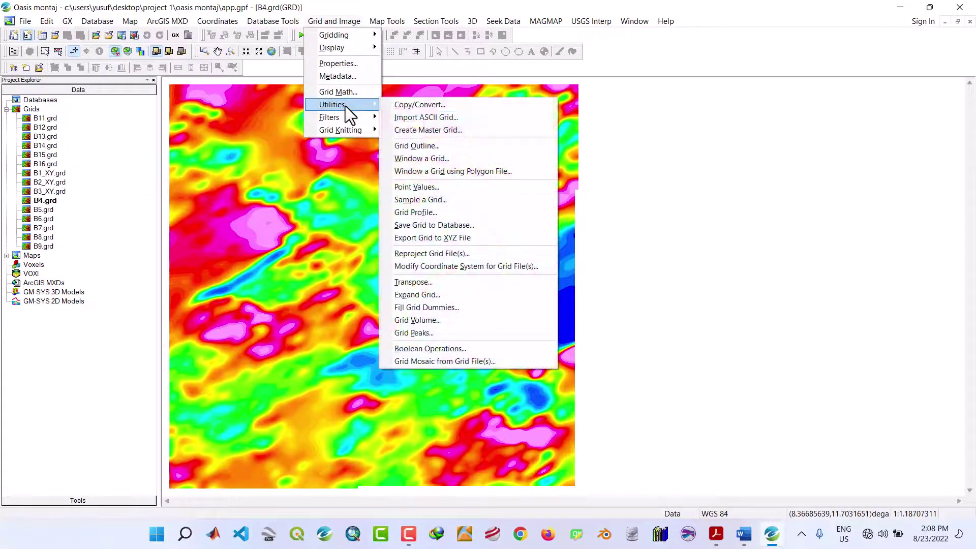
pyautogui.click(422, 251)
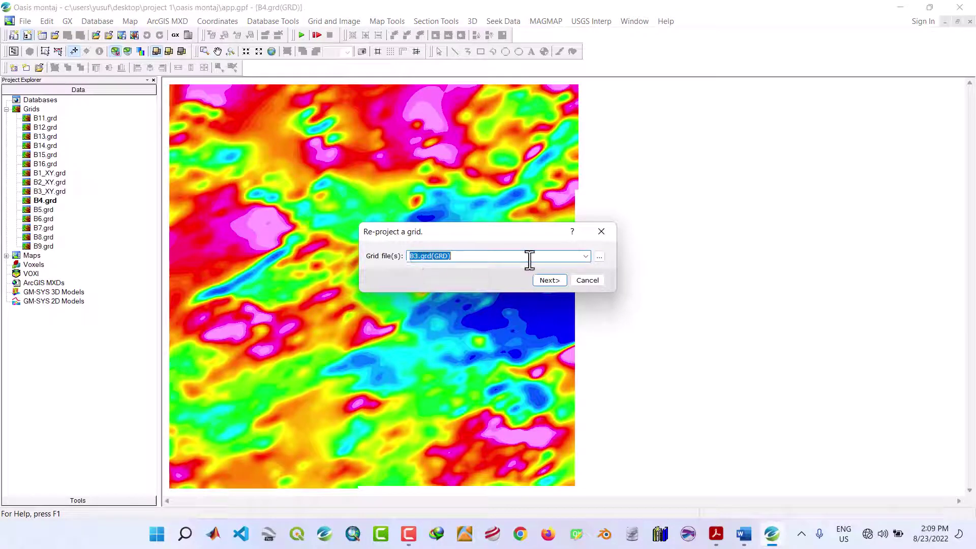
pyautogui.click(586, 257)
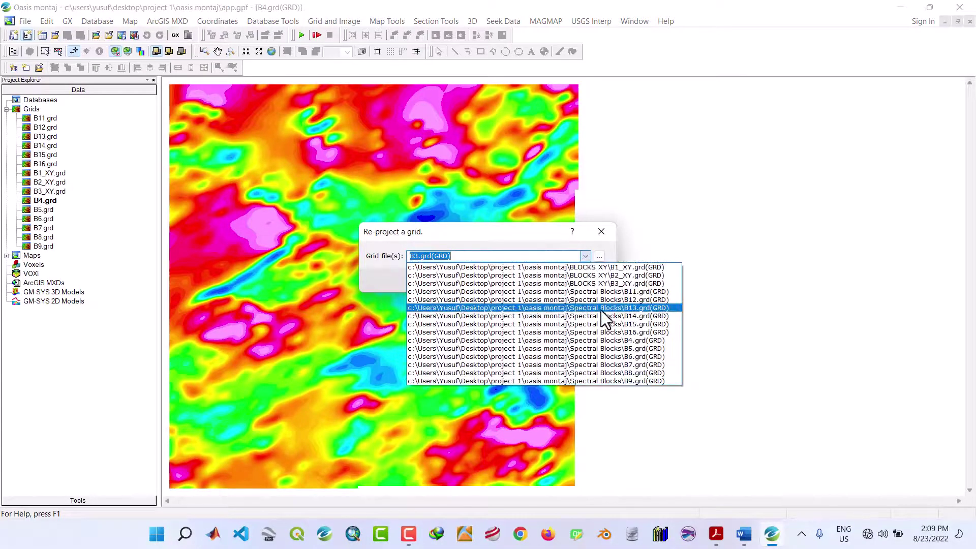
pyautogui.click(636, 340)
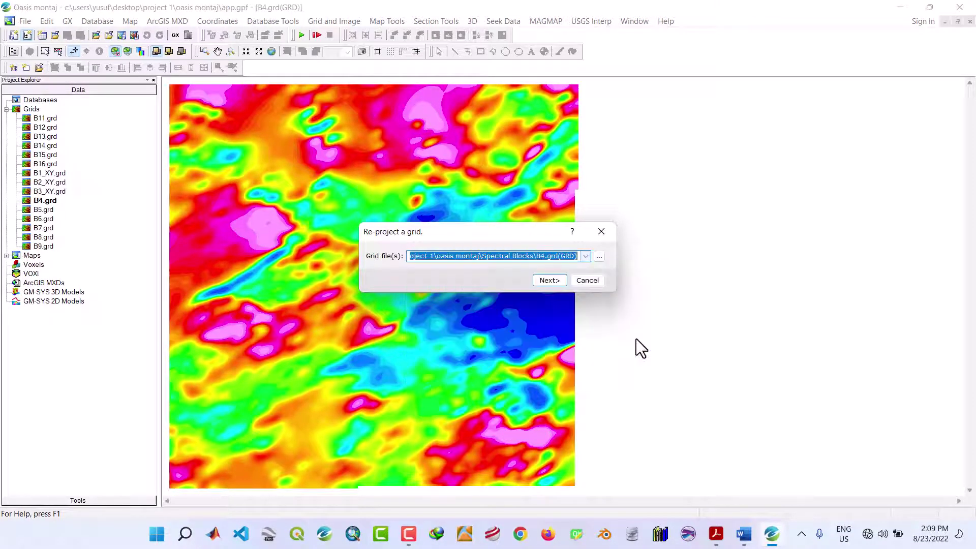
pyautogui.click(553, 281)
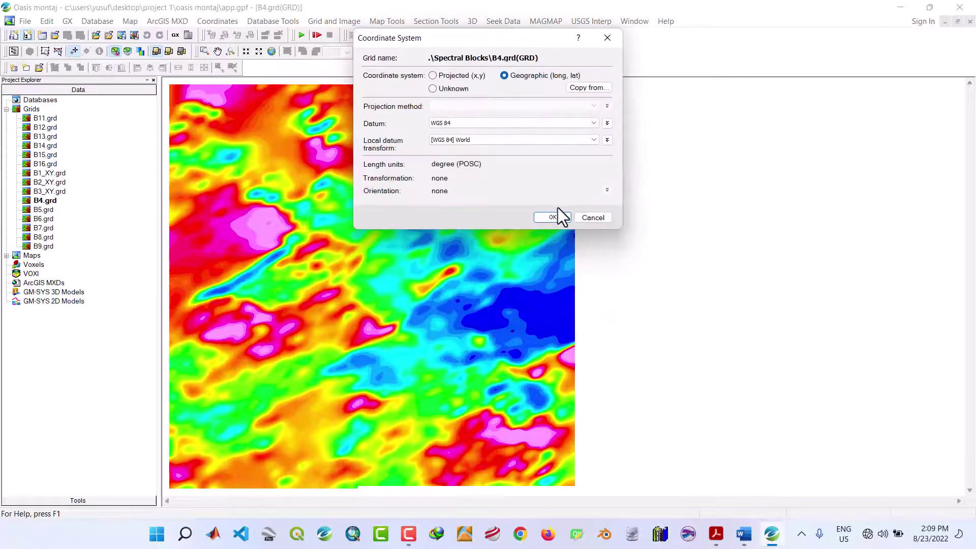
pyautogui.click(554, 218)
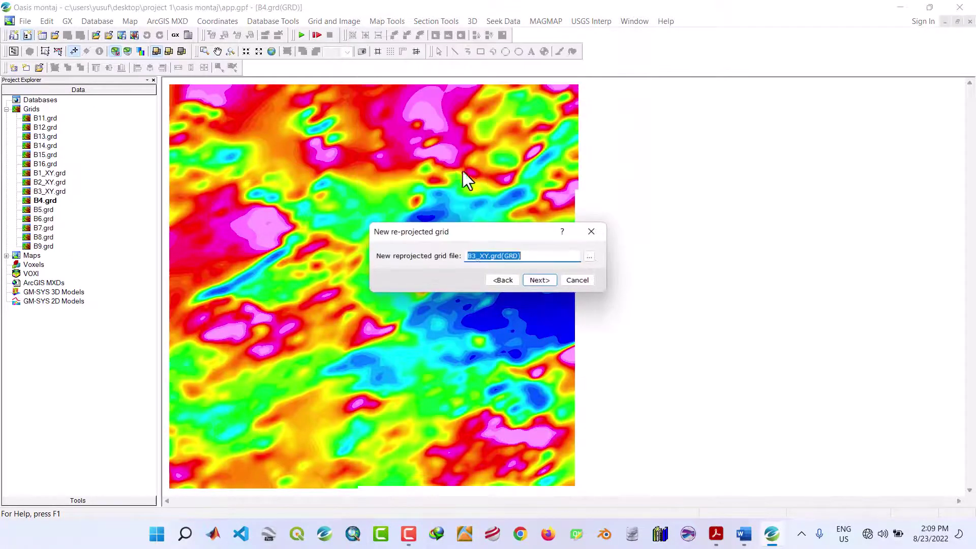
# Name the reprojected output B4_XY.grd, set it to projected (x,y) coordinates in WGS 84 UTM zone 32N, generate the grid and fit it in view.
pyautogui.click(478, 257)
pyautogui.press('BackSpace')
pyautogui.write('4')
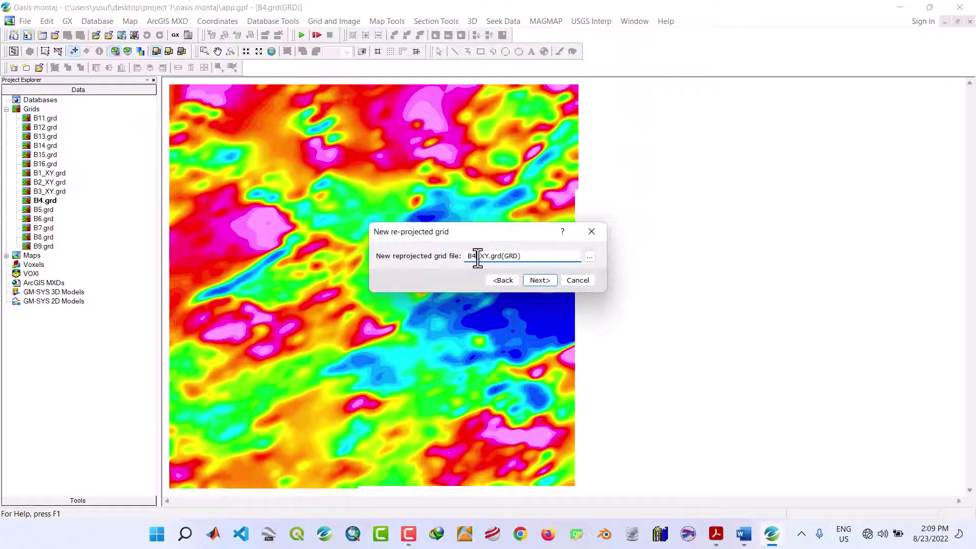
pyautogui.click(540, 280)
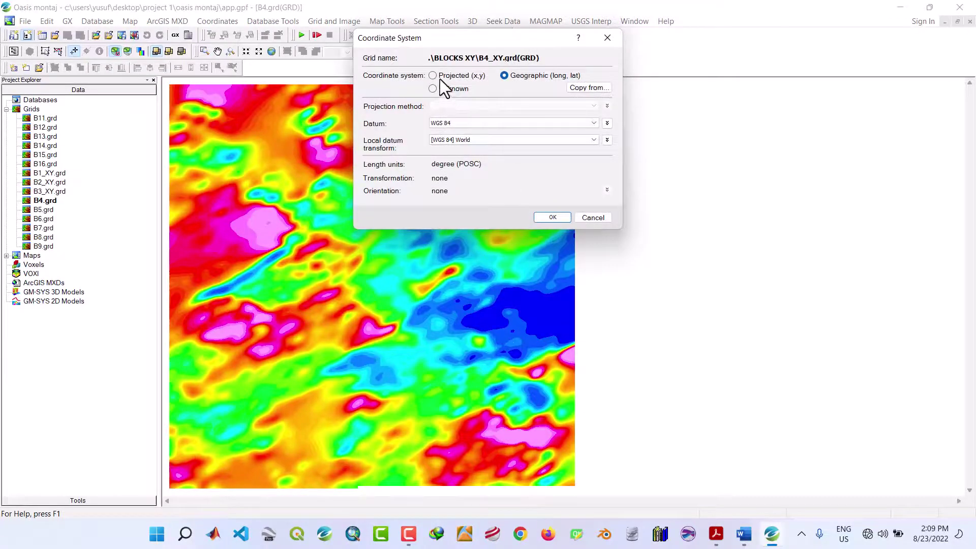
pyautogui.click(434, 75)
pyautogui.click(550, 218)
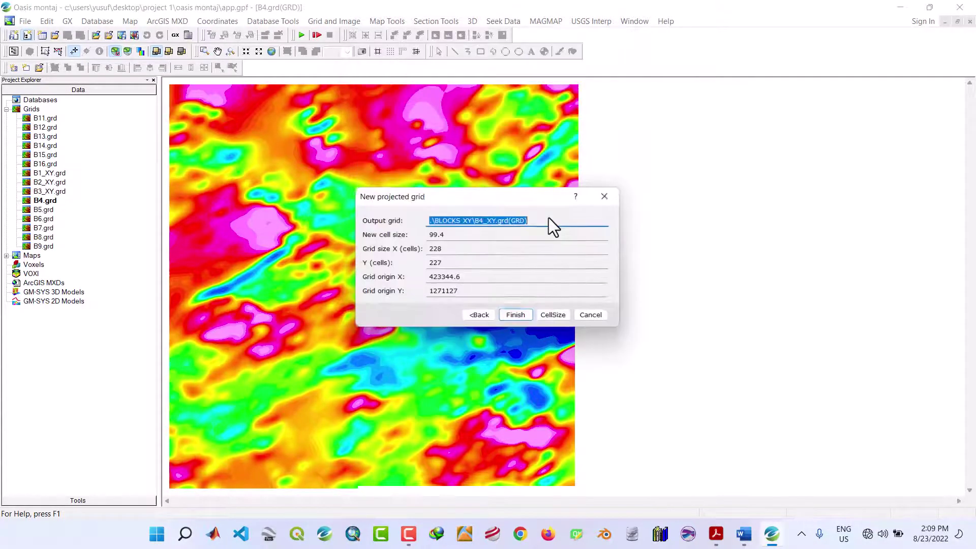
pyautogui.click(518, 314)
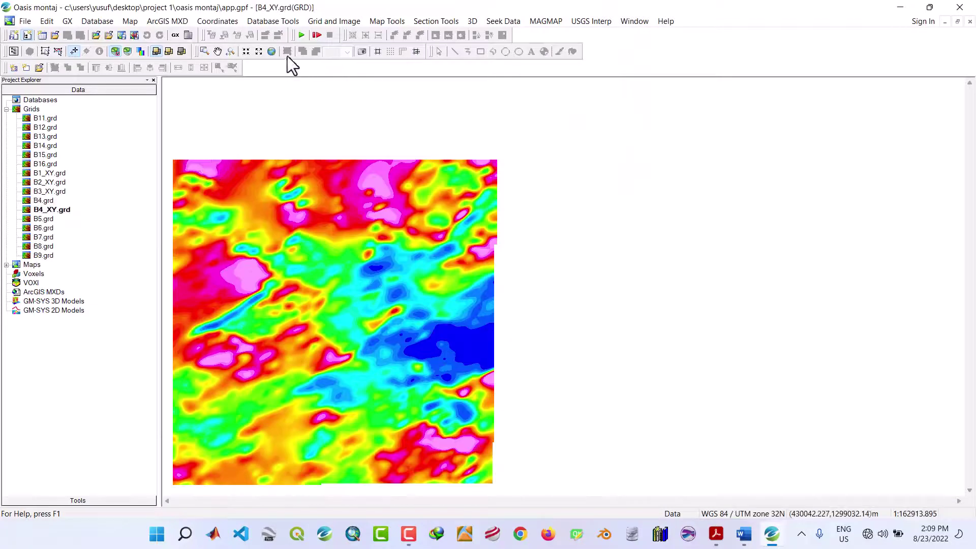
pyautogui.click(271, 53)
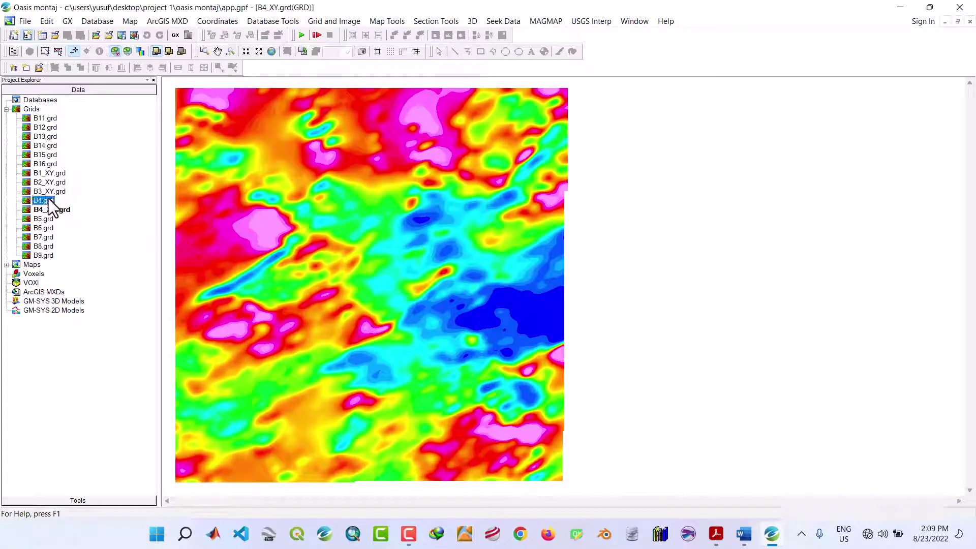
# Remove the original B4.grd from the project's grids.
pyautogui.rightClick(47, 199)
pyautogui.click(44, 200)
pyautogui.rightClick(44, 200)
pyautogui.click(86, 225)
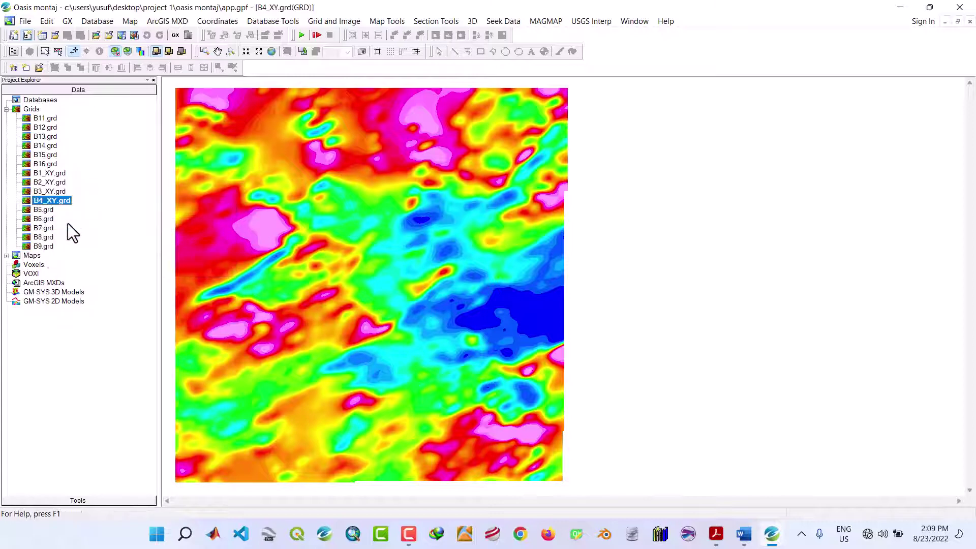
# Open B5.grd and start reprojecting the Spectral Blocks B5.grd file, accepting its geographic WGS 84 source coordinate system.
pyautogui.doubleClick(45, 209)
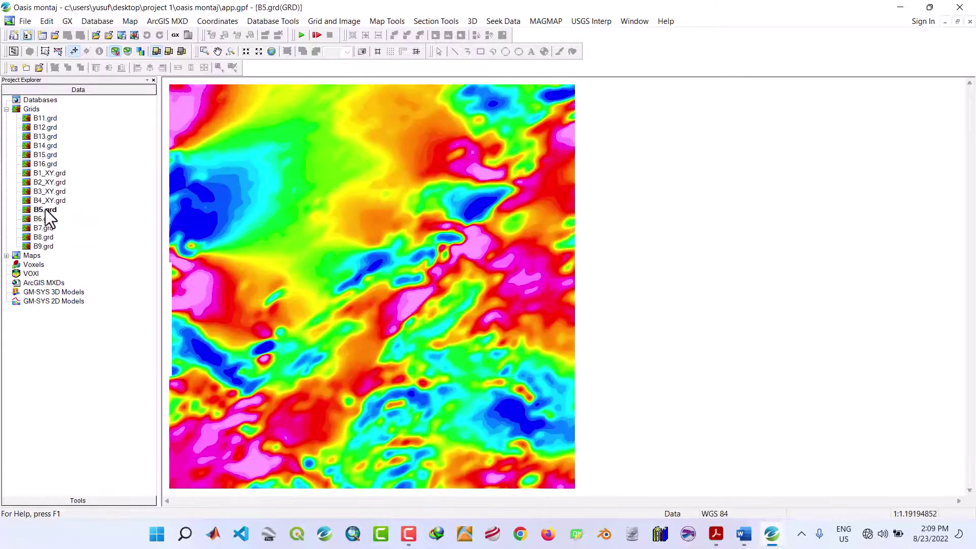
pyautogui.click(317, 22)
pyautogui.moveTo(334, 105)
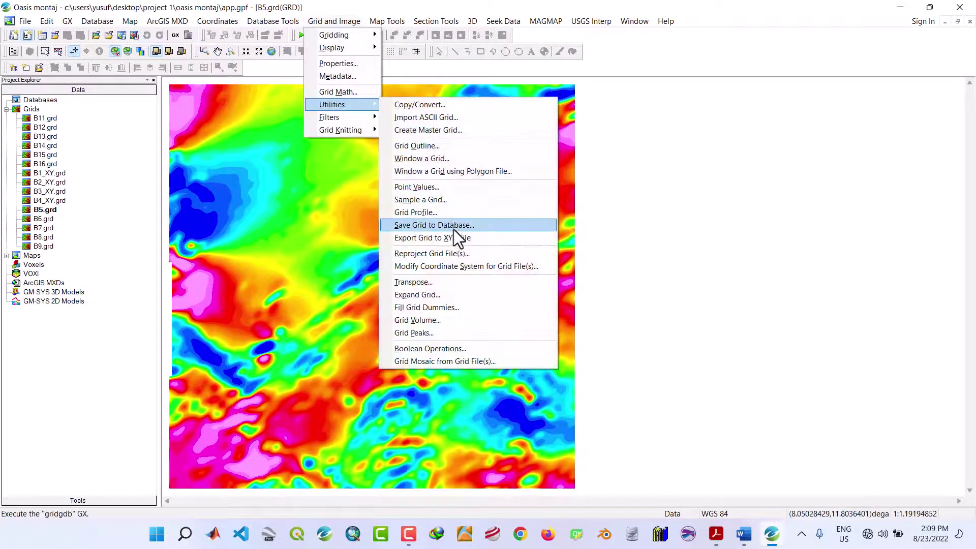
pyautogui.click(445, 253)
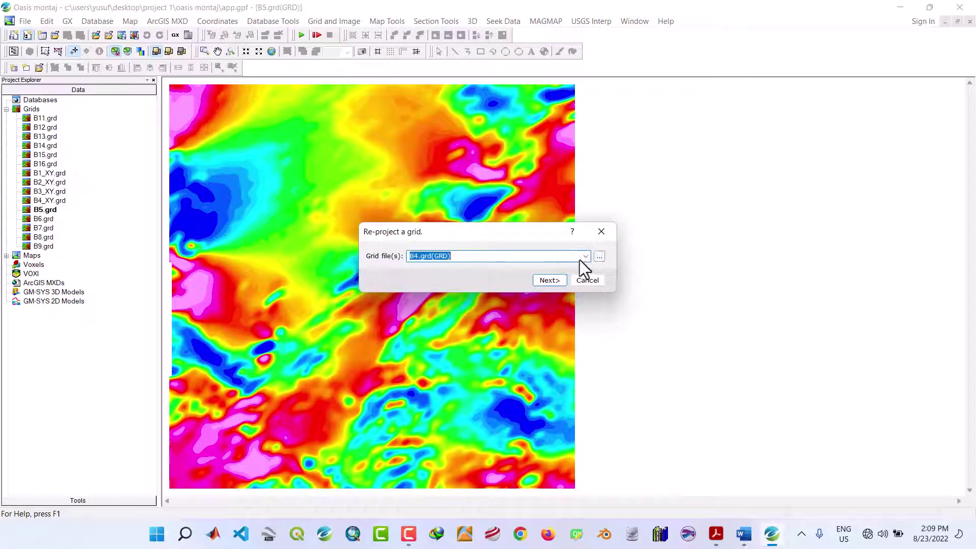
pyautogui.click(585, 256)
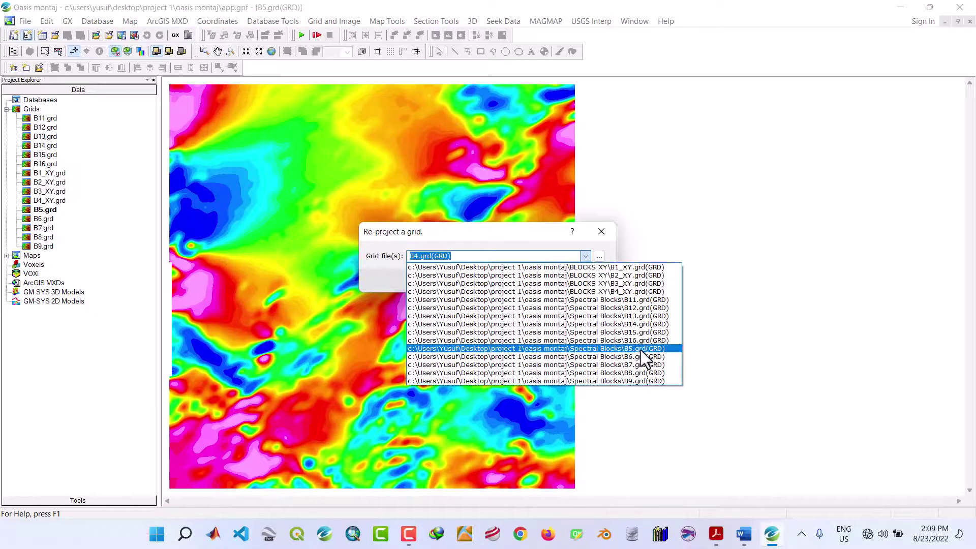
pyautogui.click(641, 350)
pyautogui.click(557, 282)
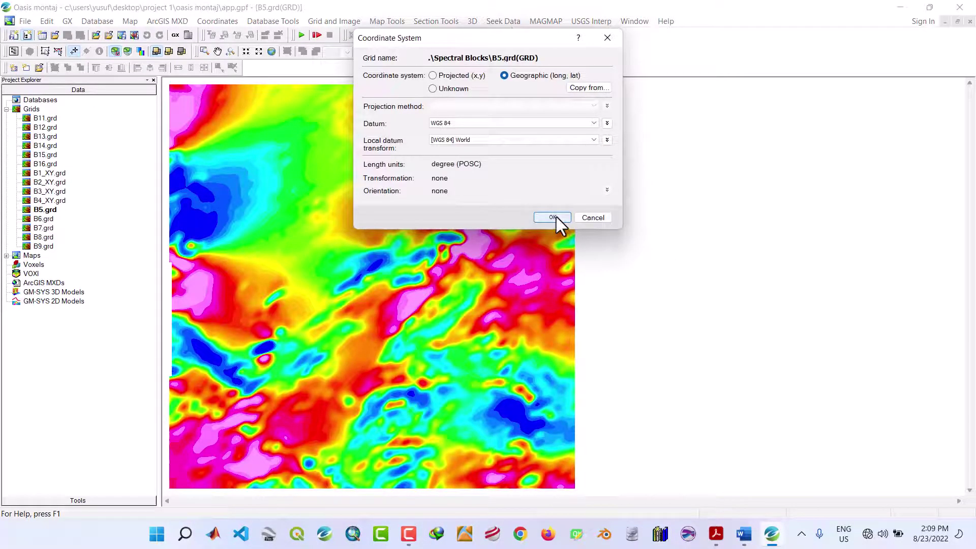
pyautogui.click(557, 217)
# Name the reprojected output B5_XY.grd, set it to projected (x,y) coordinates in WGS 84 UTM zone 32N, generate the grid and fit it in view.
pyautogui.click(473, 256)
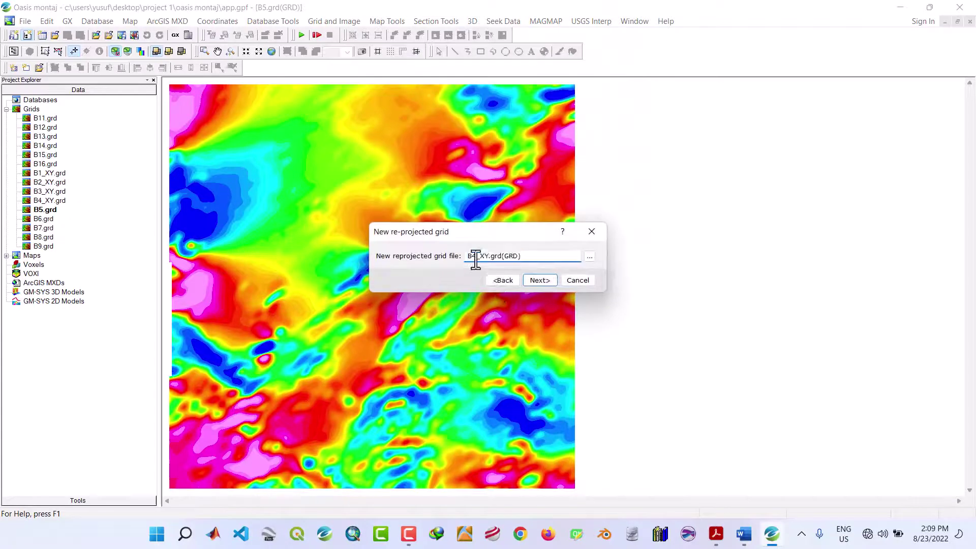
pyautogui.press('BackSpace')
pyautogui.write('5')
pyautogui.click(538, 279)
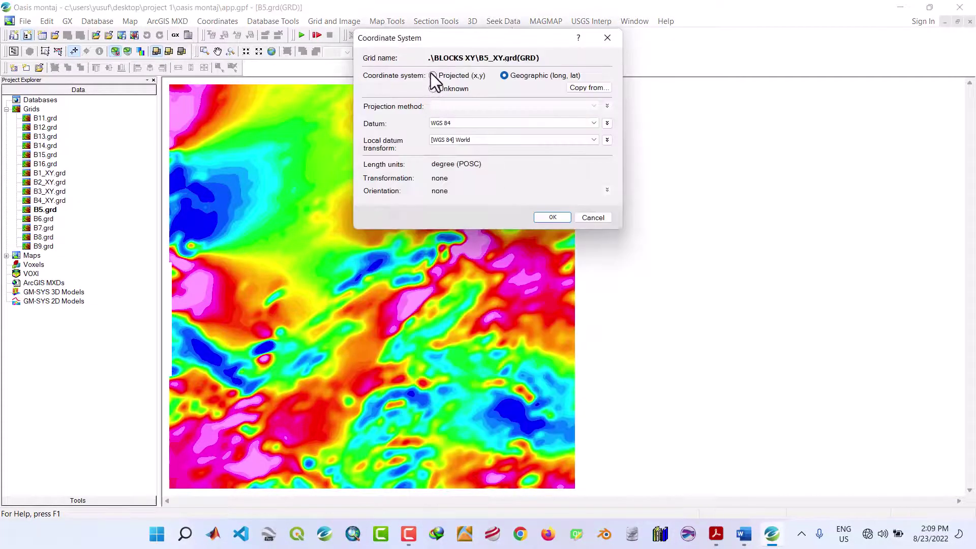
pyautogui.click(433, 75)
pyautogui.click(547, 218)
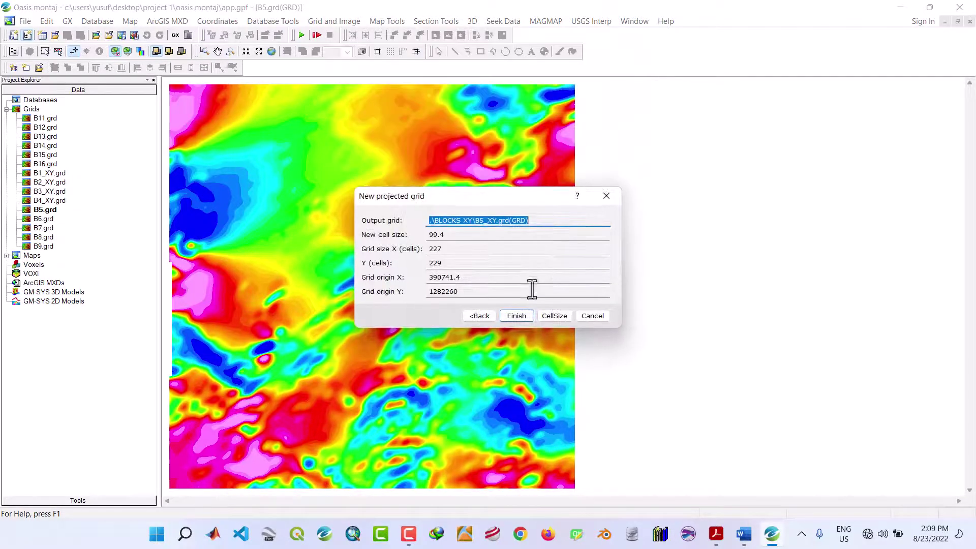
pyautogui.click(527, 314)
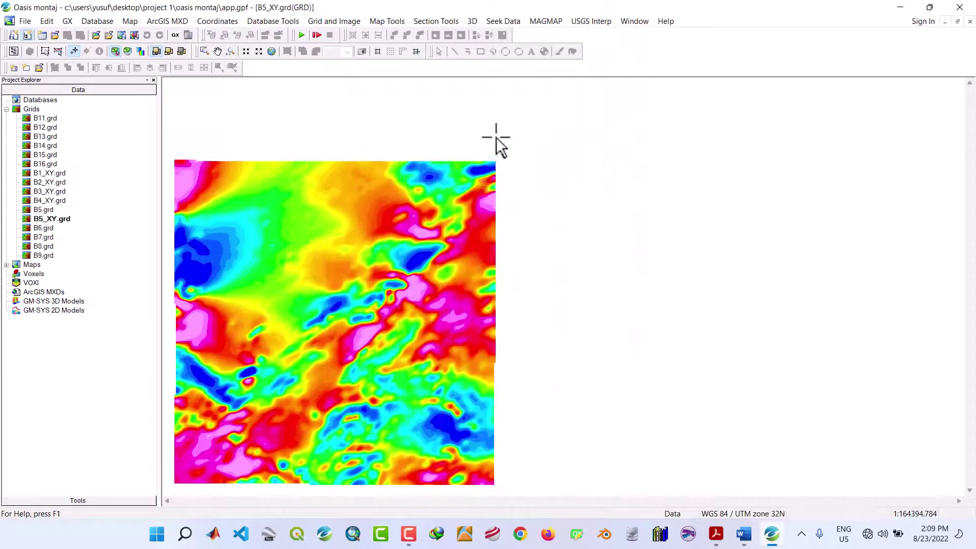
pyautogui.click(274, 52)
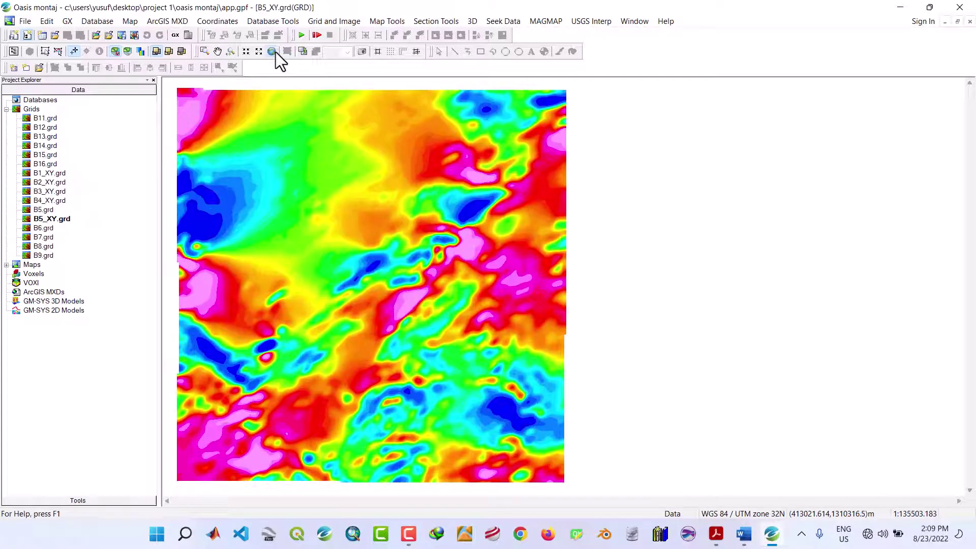
# Remove the original B5.grd from the project's grids.
pyautogui.rightClick(43, 211)
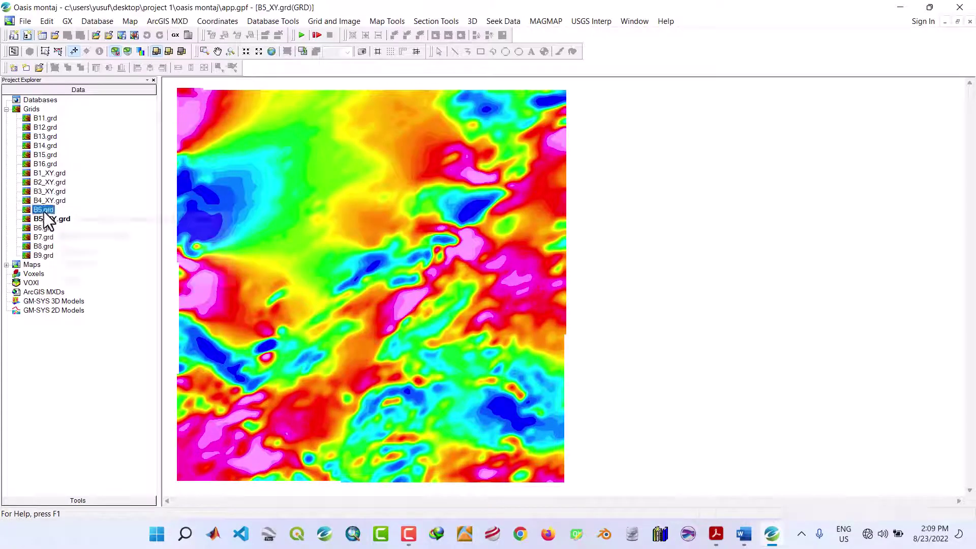
pyautogui.click(69, 209)
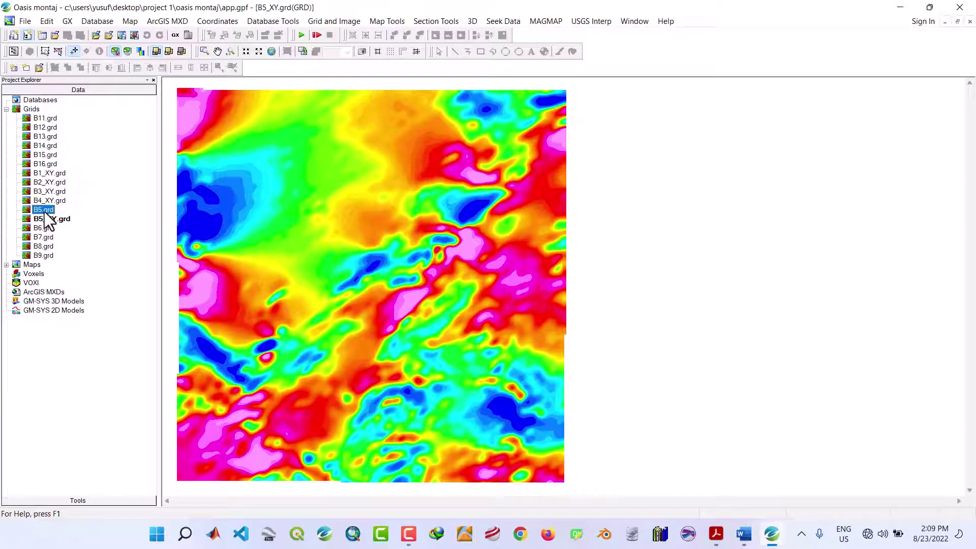
pyautogui.rightClick(69, 210)
pyautogui.click(70, 235)
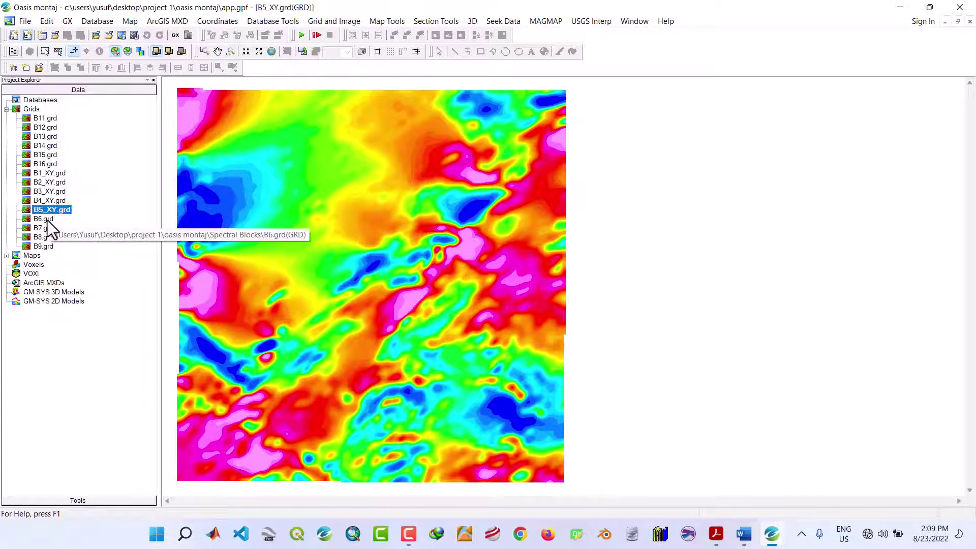
# Open B6.grd and start reprojecting the Spectral Blocks B6.grd file, accepting its geographic WGS 84 source coordinate system.
pyautogui.doubleClick(47, 221)
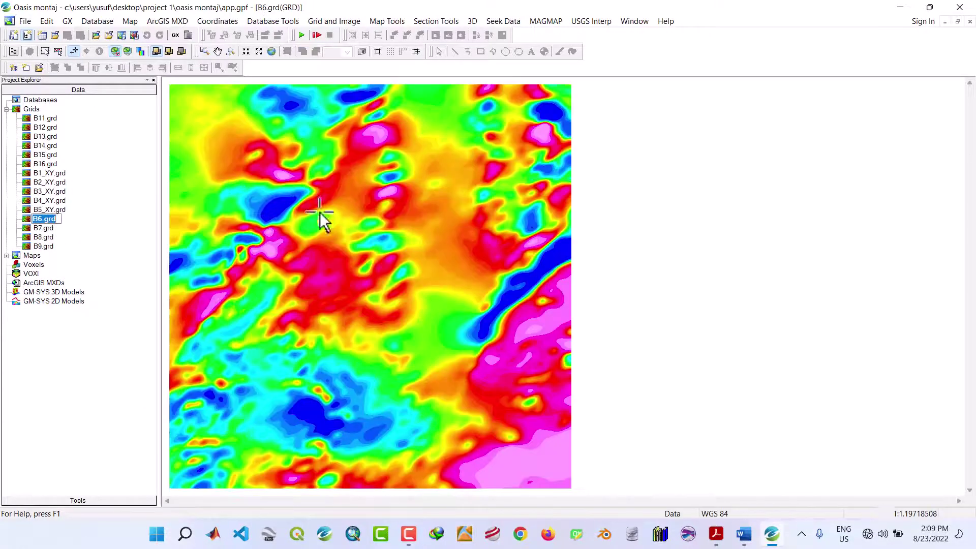
pyautogui.click(151, 245)
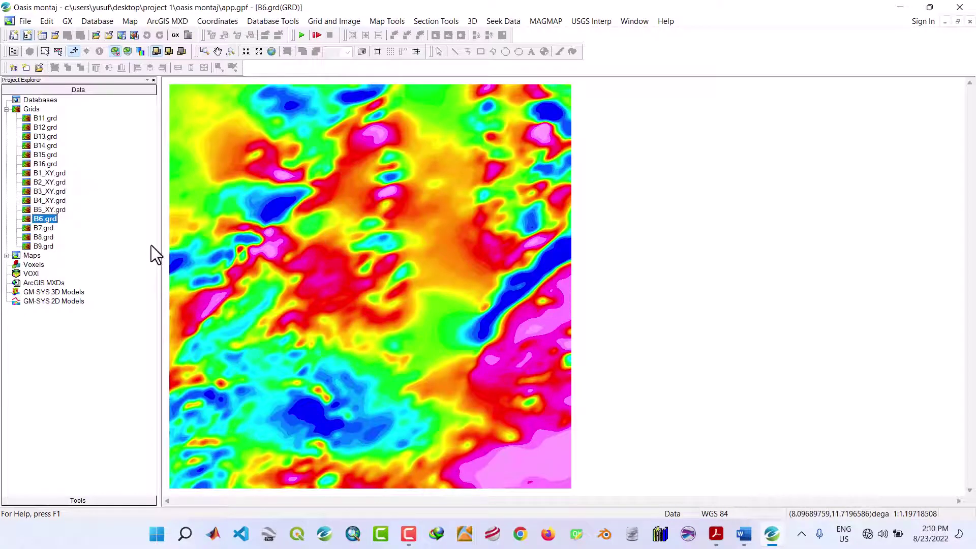
pyautogui.click(325, 21)
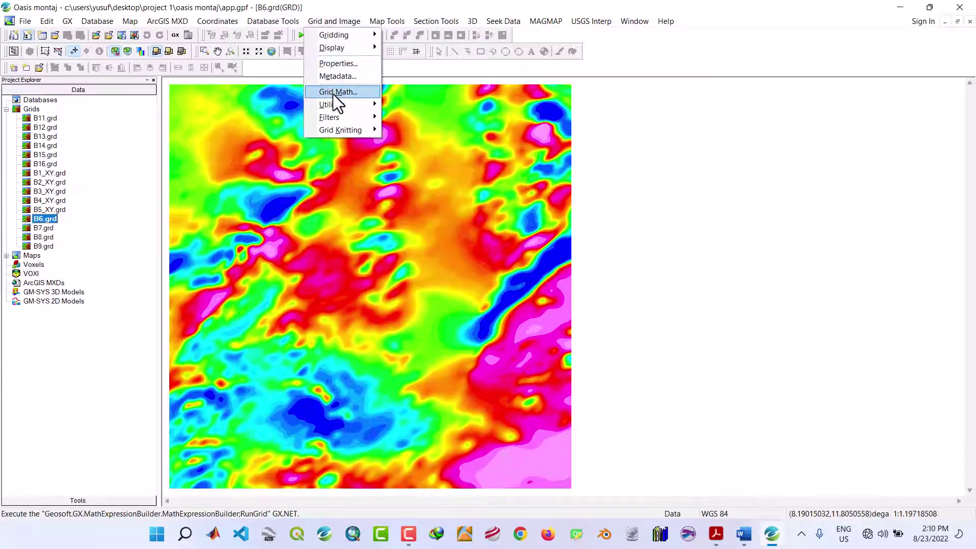
pyautogui.moveTo(336, 105)
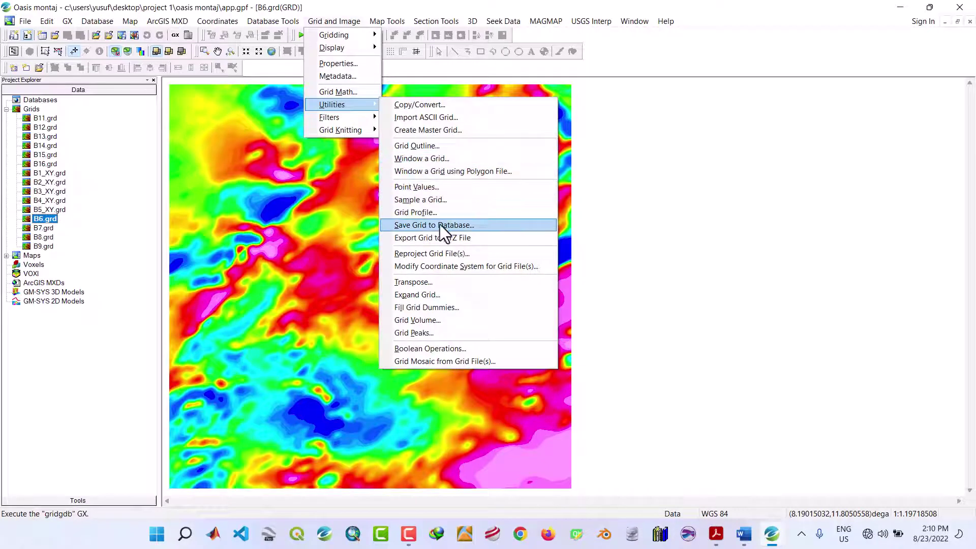
pyautogui.click(435, 251)
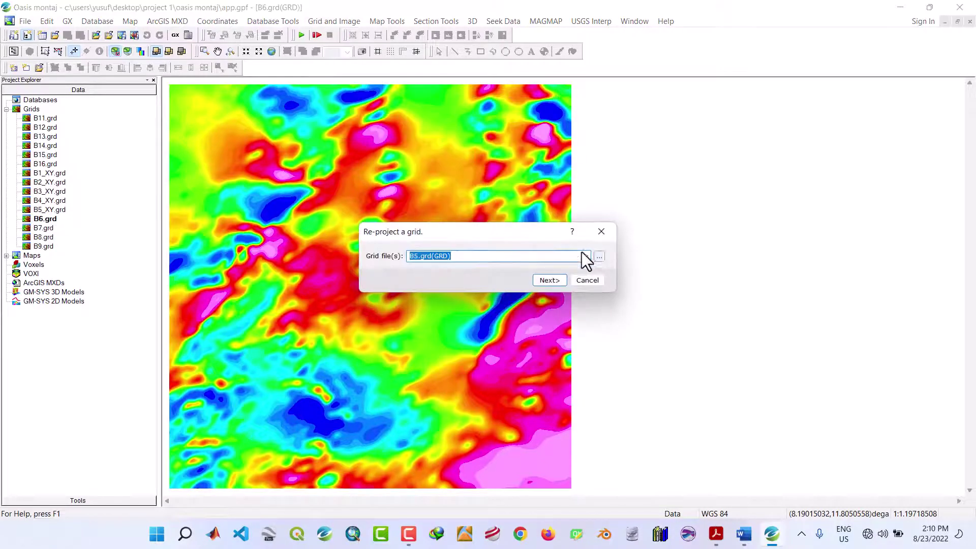
pyautogui.click(586, 255)
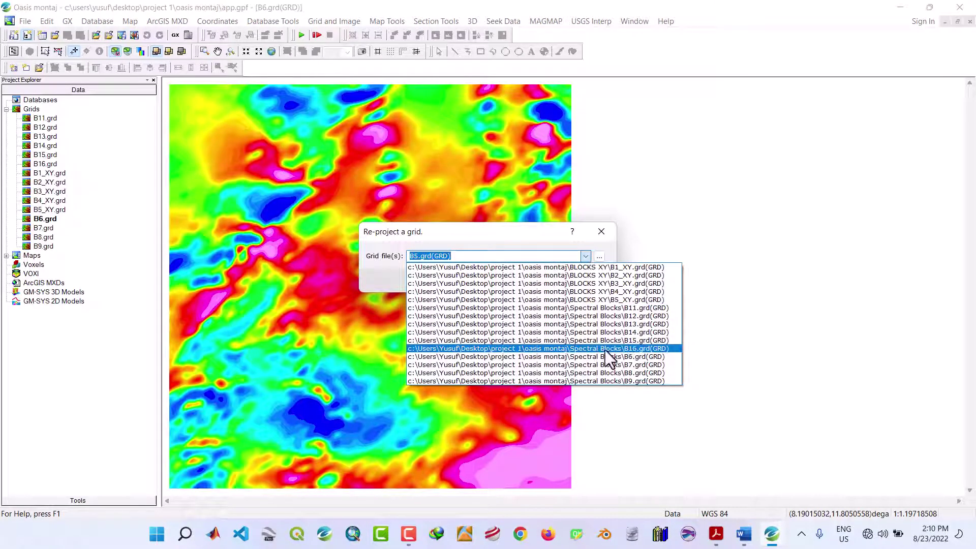
pyautogui.click(637, 356)
pyautogui.click(544, 282)
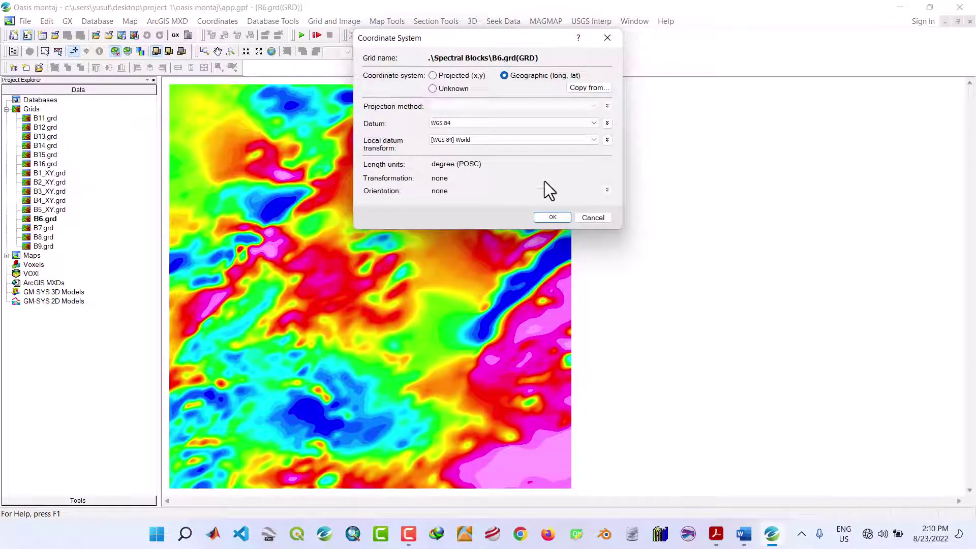
pyautogui.click(554, 218)
# Name the reprojected output B6_XY.grd, set it to projected (x,y) coordinates in WGS 84 UTM zone 32N, generate the grid and fit it in view.
pyautogui.click(478, 256)
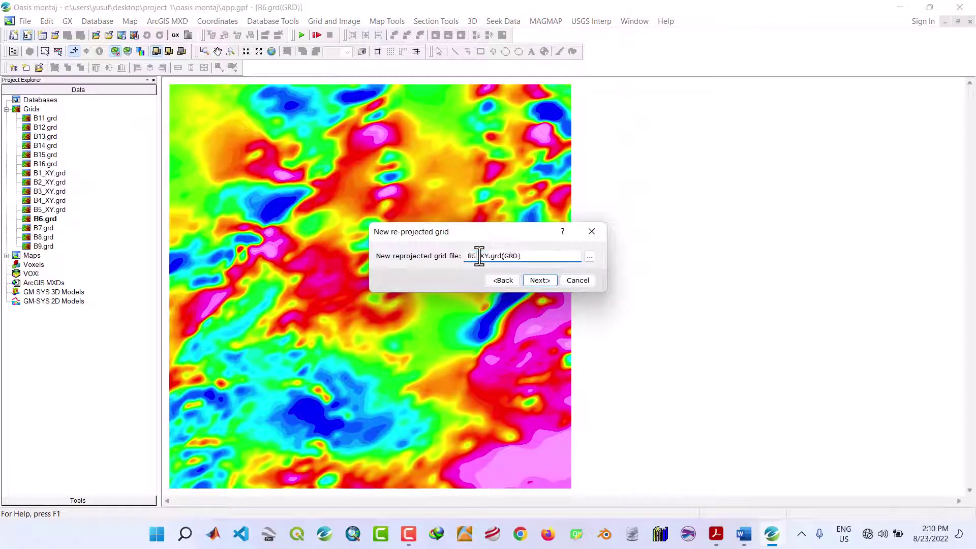
pyautogui.press('BackSpace')
pyautogui.write('6')
pyautogui.click(541, 281)
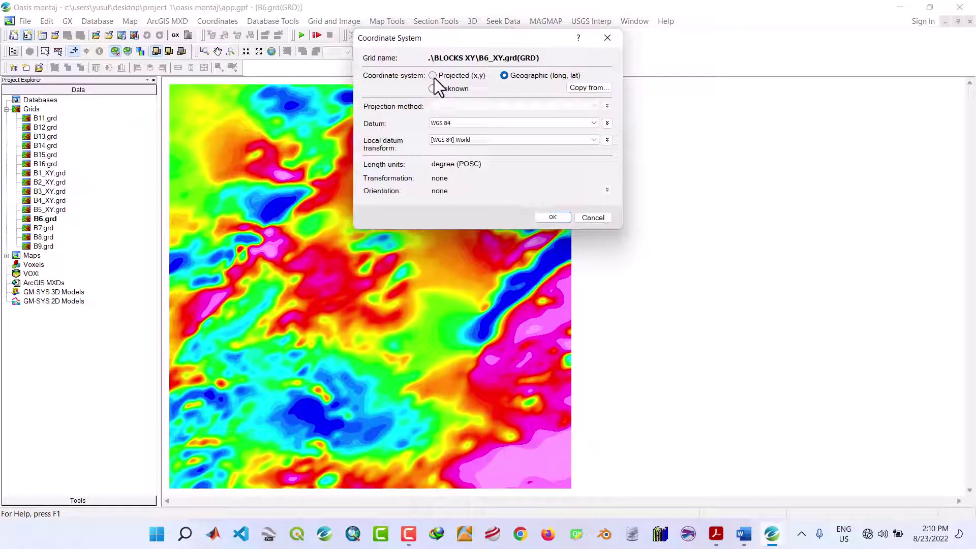
pyautogui.click(433, 75)
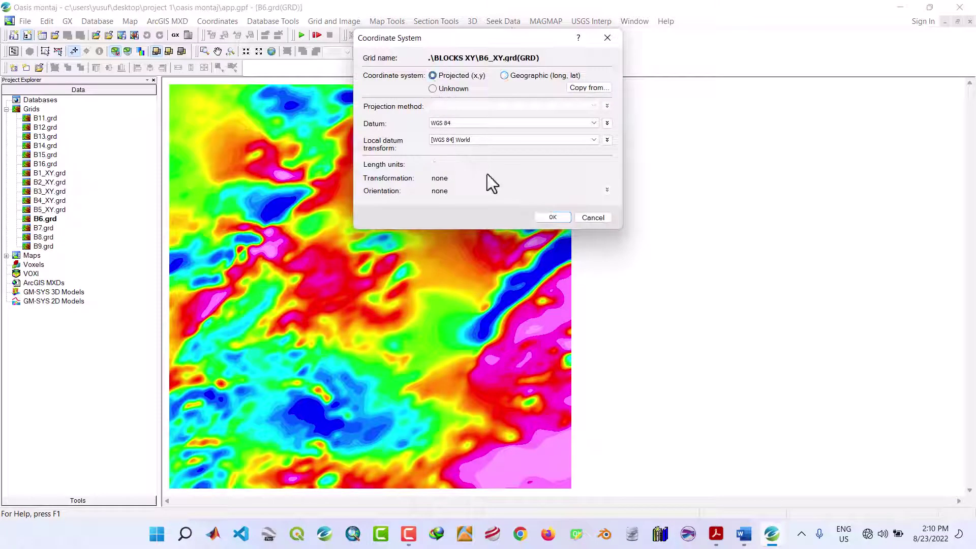
pyautogui.click(550, 216)
pyautogui.click(523, 316)
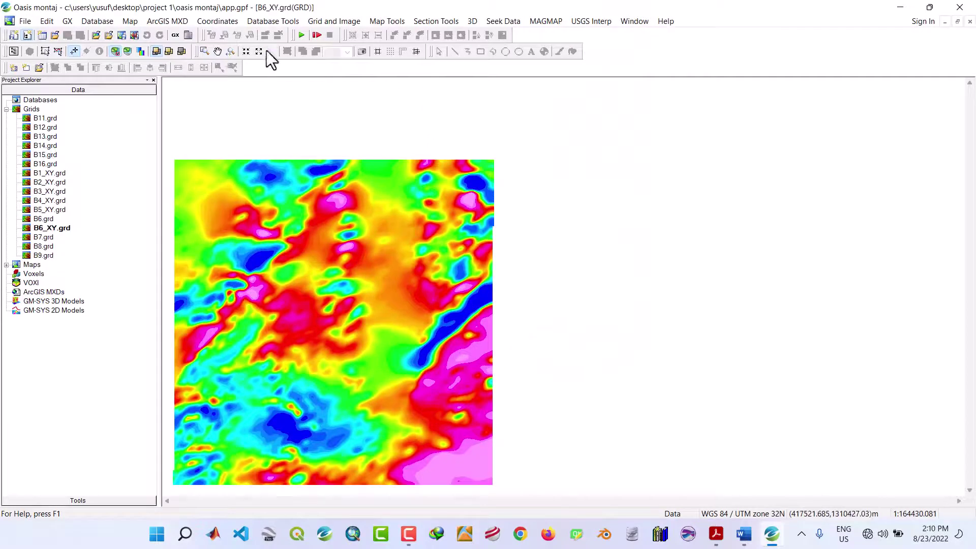
pyautogui.click(270, 51)
# Remove the original B6.grd from the project's grids.
pyautogui.click(46, 218)
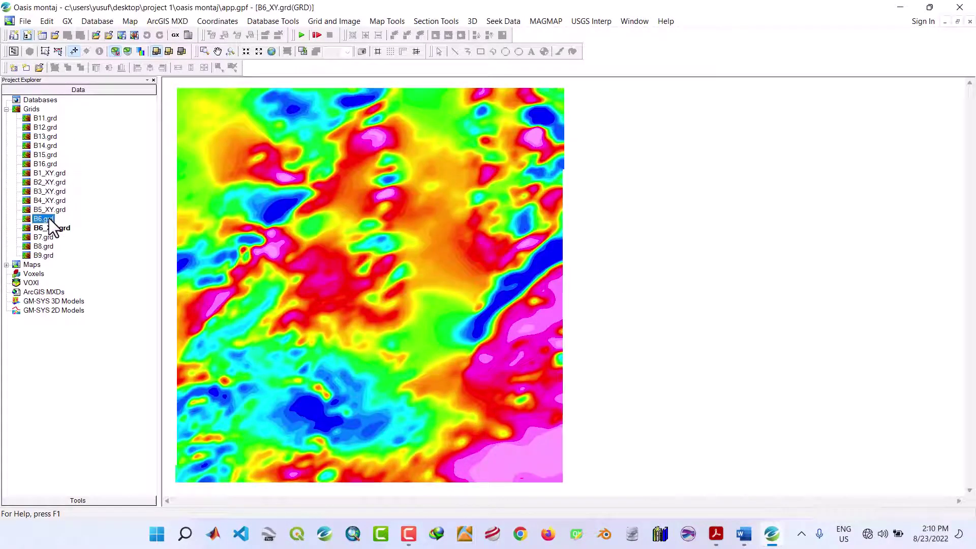
pyautogui.rightClick(49, 218)
pyautogui.click(86, 240)
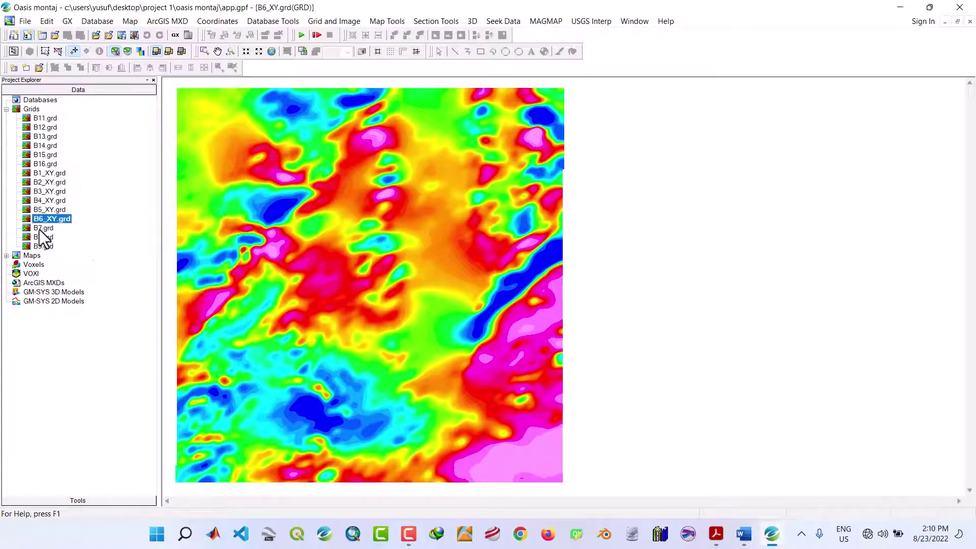
# Open B7.grd and start reprojecting the Spectral Blocks B7.grd file, accepting its geographic WGS 84 source coordinate system.
pyautogui.doubleClick(43, 229)
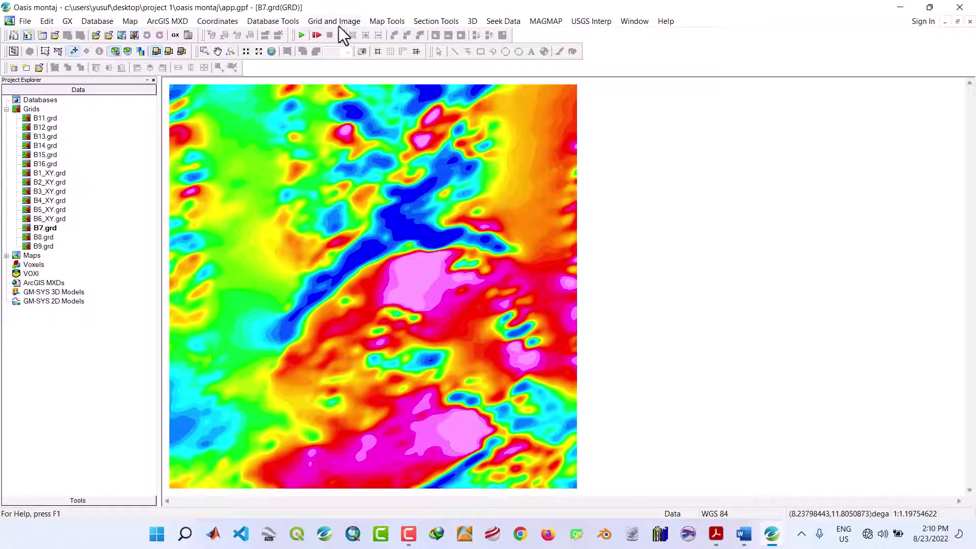
pyautogui.click(332, 22)
pyautogui.moveTo(341, 106)
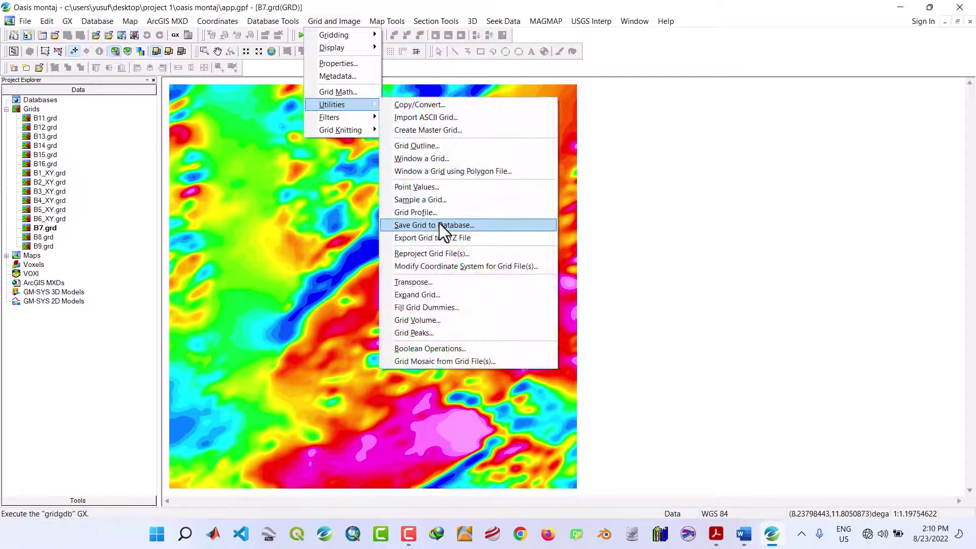
pyautogui.click(434, 252)
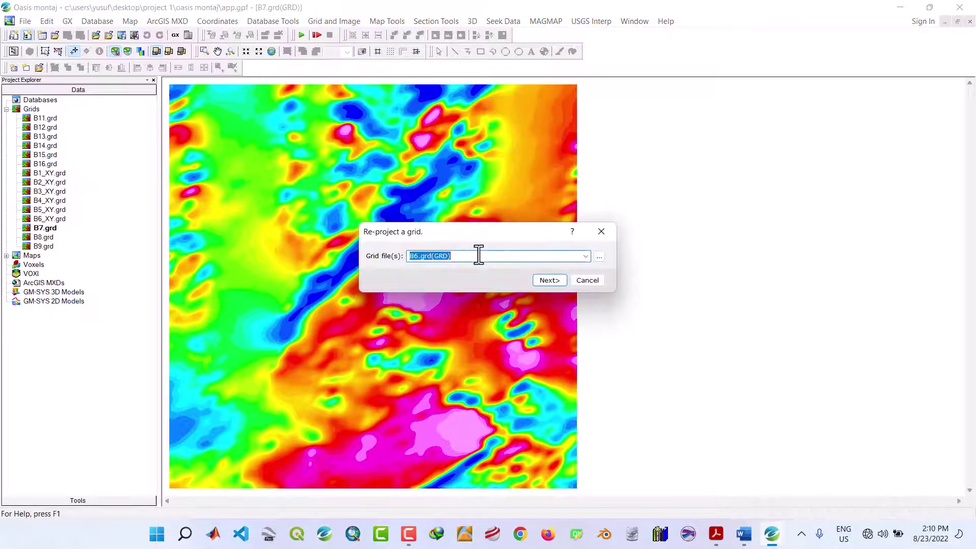
pyautogui.click(587, 257)
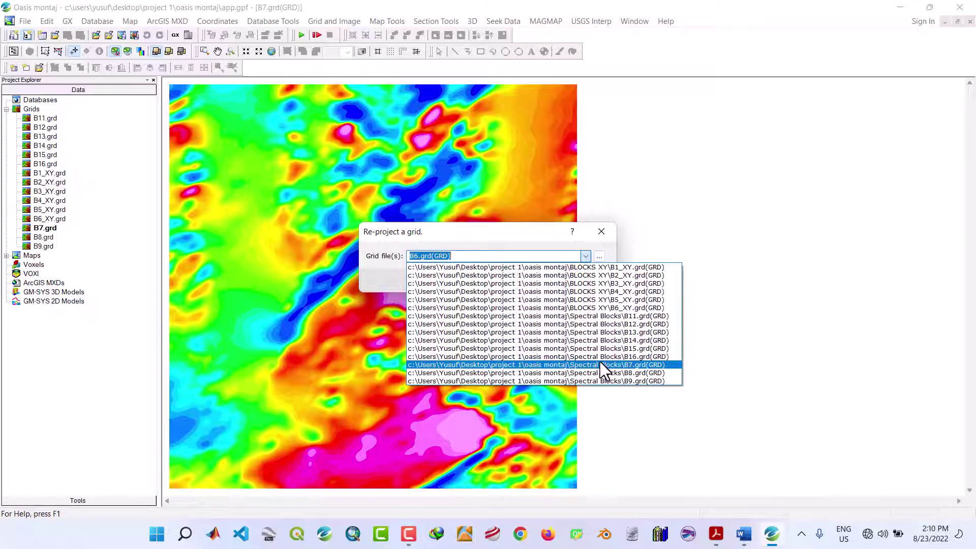
pyautogui.click(601, 364)
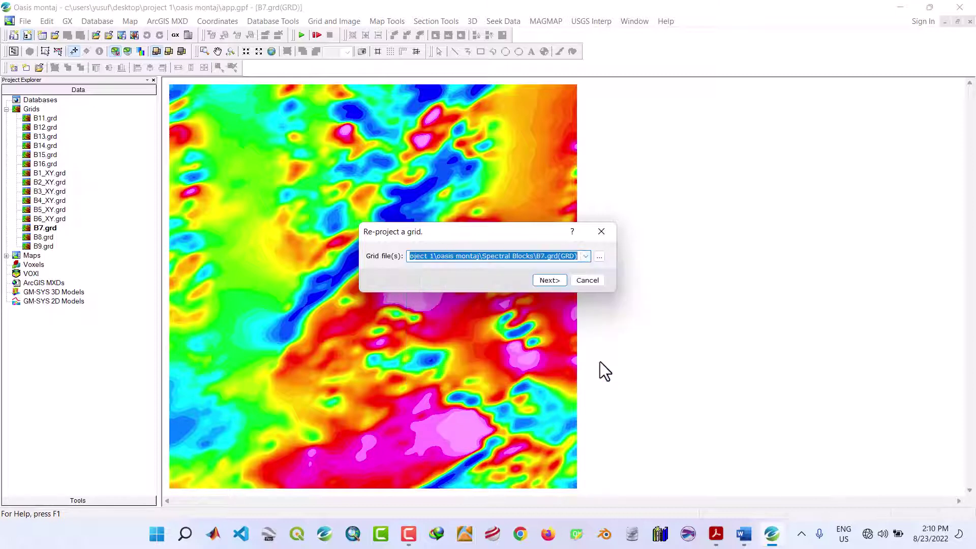
pyautogui.click(551, 281)
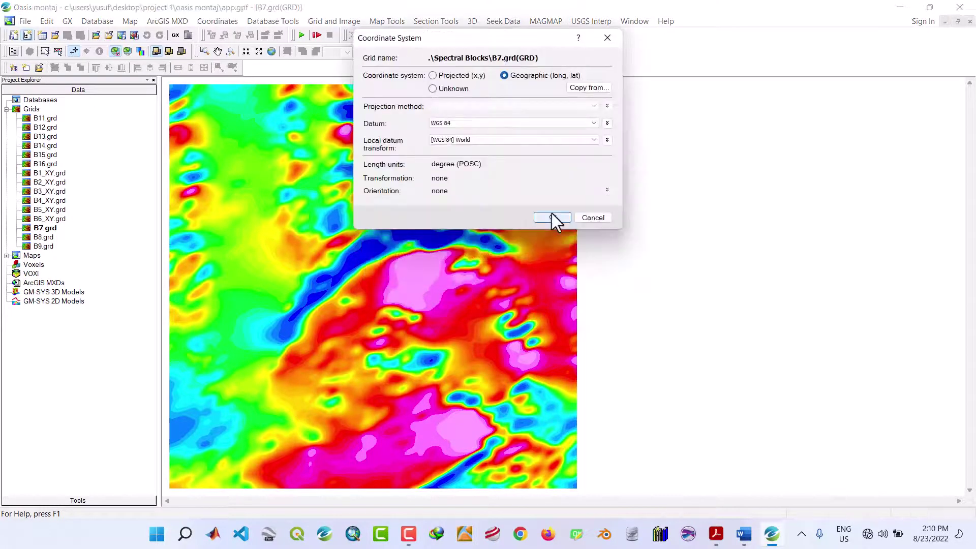
pyautogui.click(552, 216)
# Name the reprojected output B7_XY.grd, set it to projected (x,y) coordinates in WGS 84 UTM zone 32N, generate the grid and fit it in view.
pyautogui.click(477, 256)
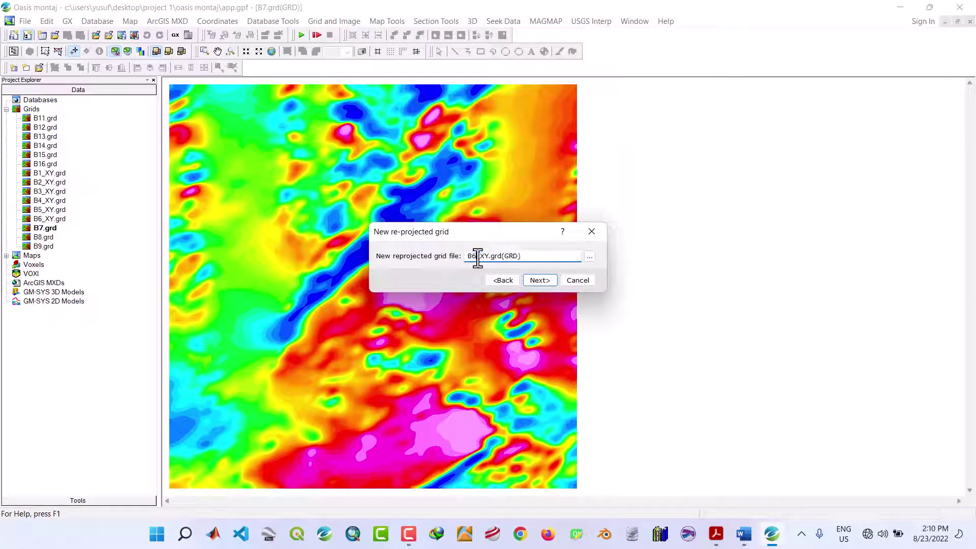
pyautogui.press('BackSpace')
pyautogui.write('7')
pyautogui.click(545, 280)
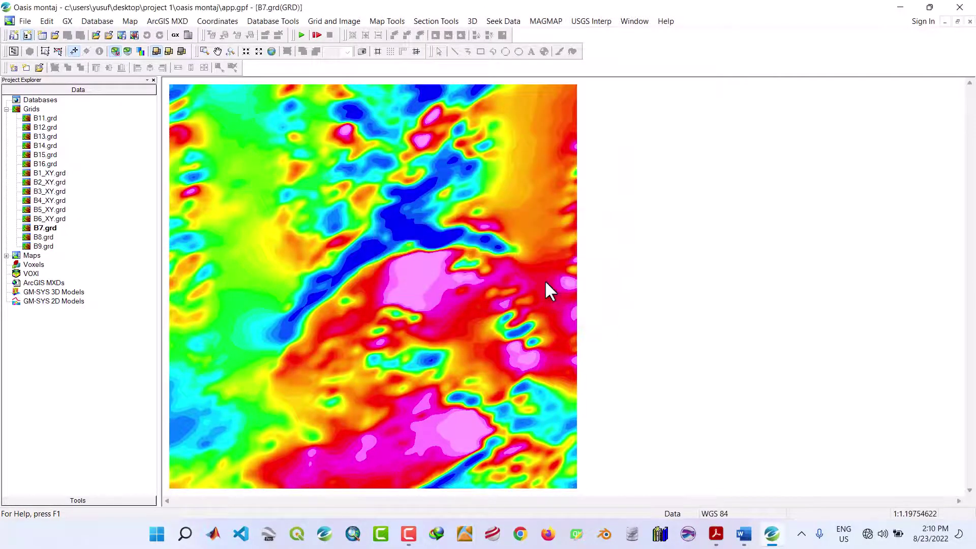
pyautogui.click(432, 76)
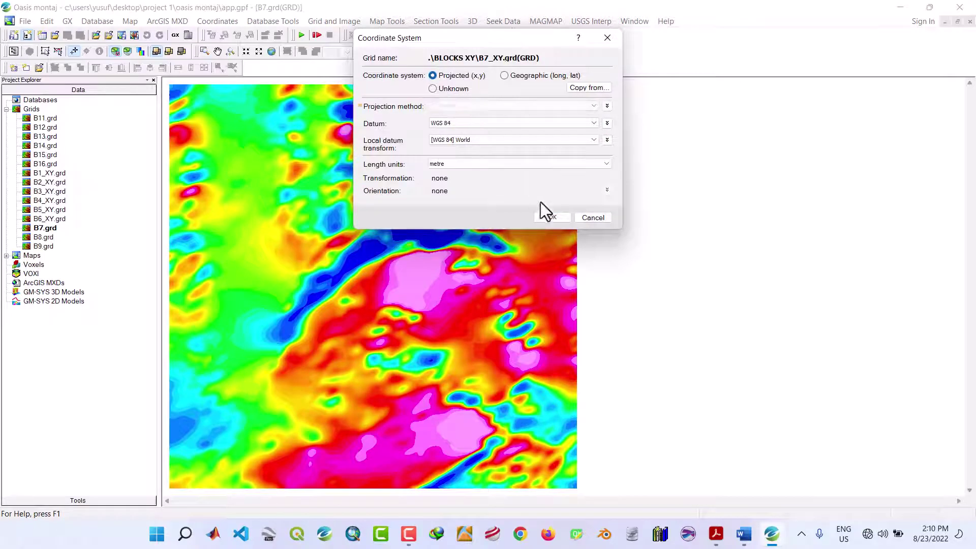
pyautogui.click(550, 217)
pyautogui.click(517, 315)
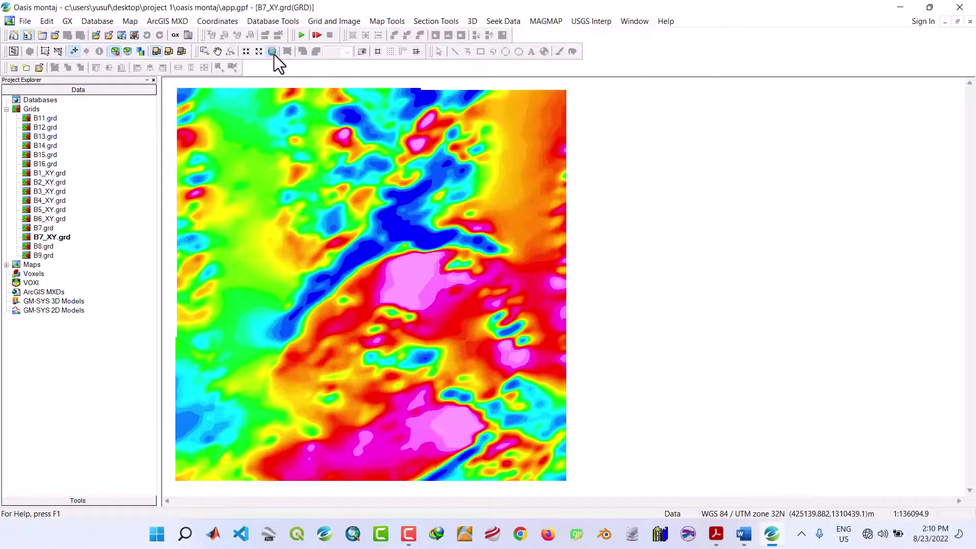
# Remove the original B7.grd from the project's grids.
pyautogui.rightClick(43, 228)
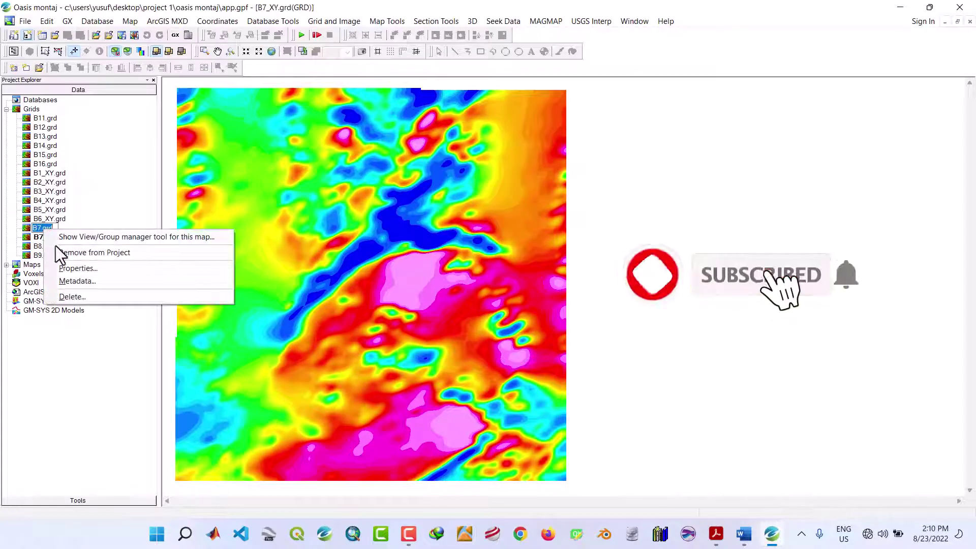
pyautogui.click(59, 253)
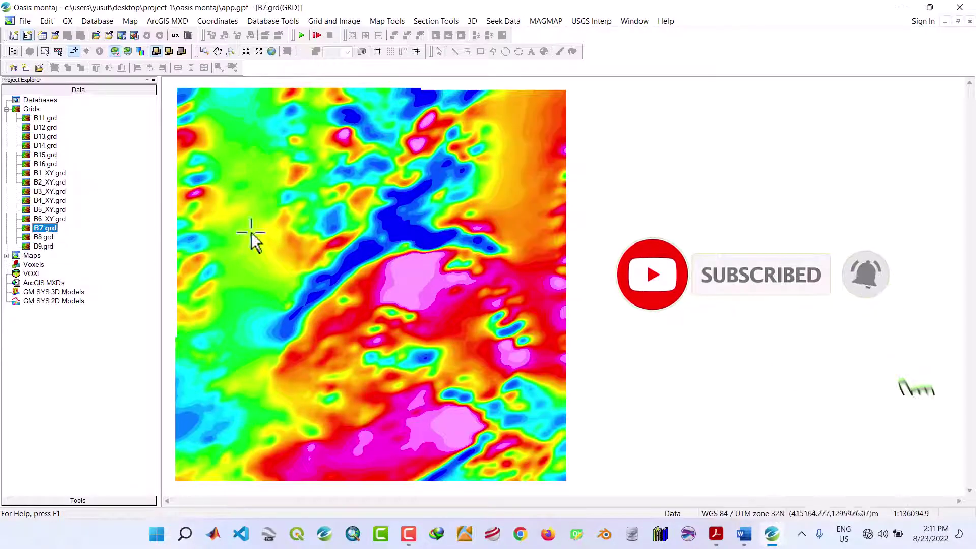
pyautogui.click(48, 228)
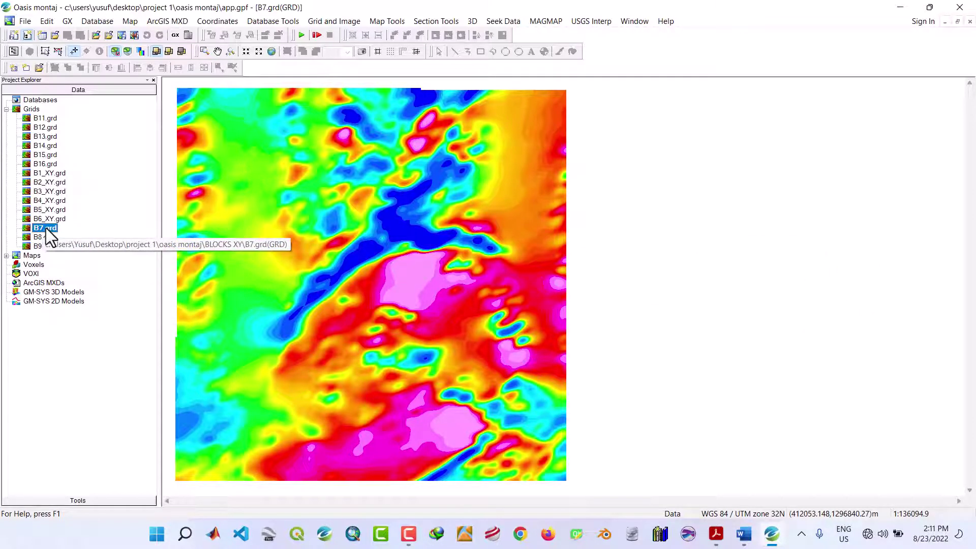
# Try to delete the B7 grid file from the BLOCKS XY folder while browsing for a new grid to add.
pyautogui.rightClick(33, 111)
pyautogui.click(39, 113)
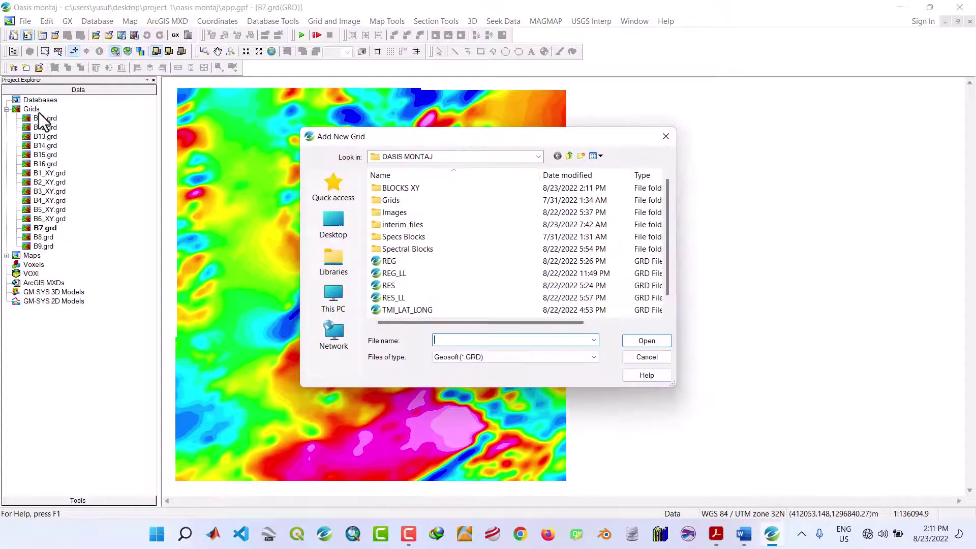
pyautogui.doubleClick(400, 189)
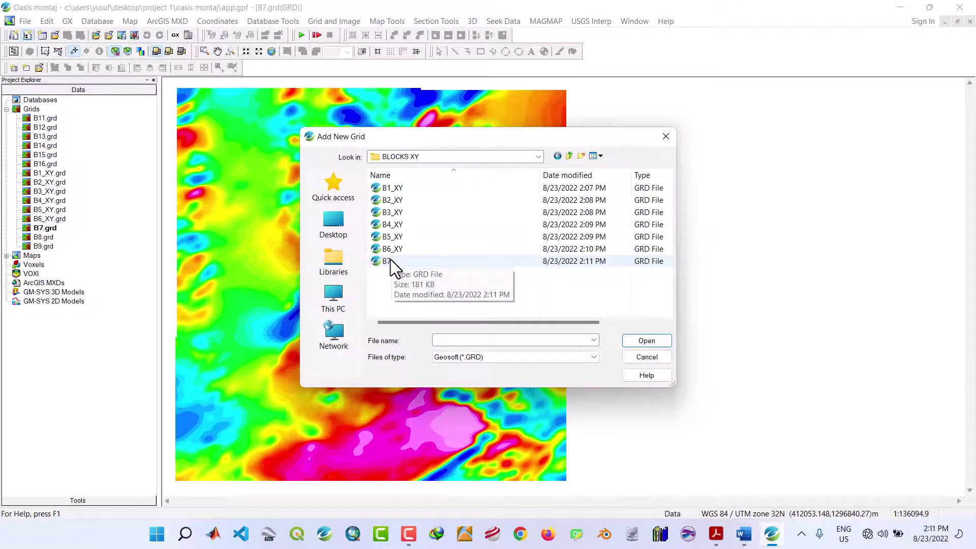
pyautogui.click(391, 262)
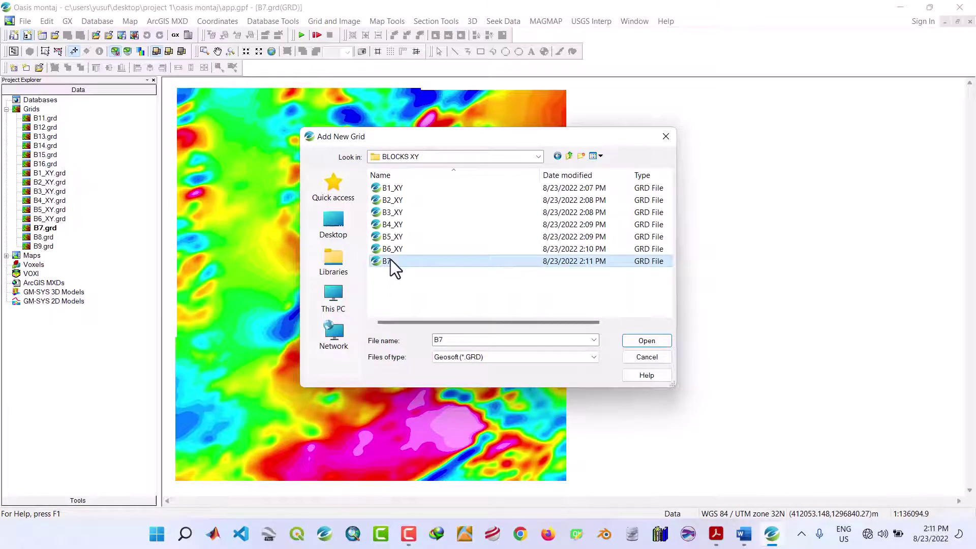
pyautogui.rightClick(390, 262)
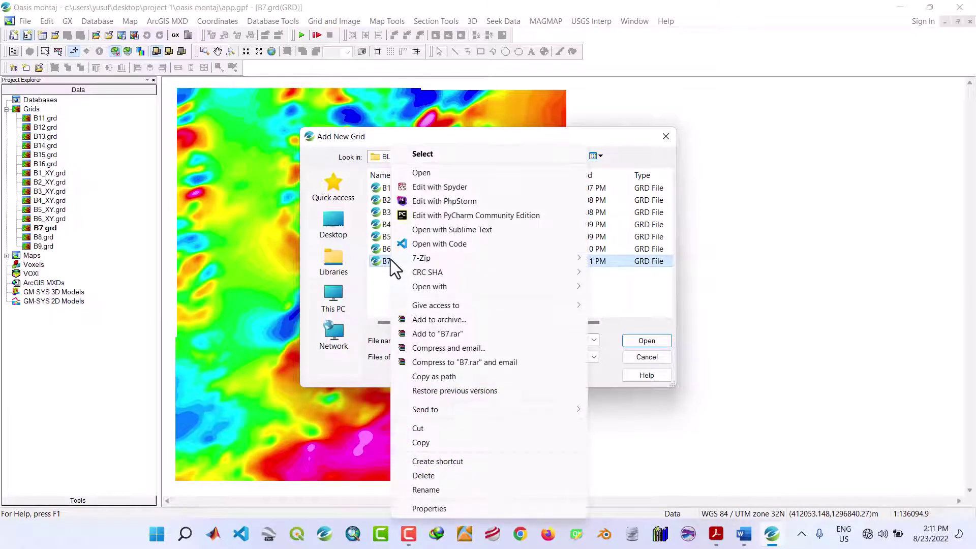
pyautogui.click(434, 473)
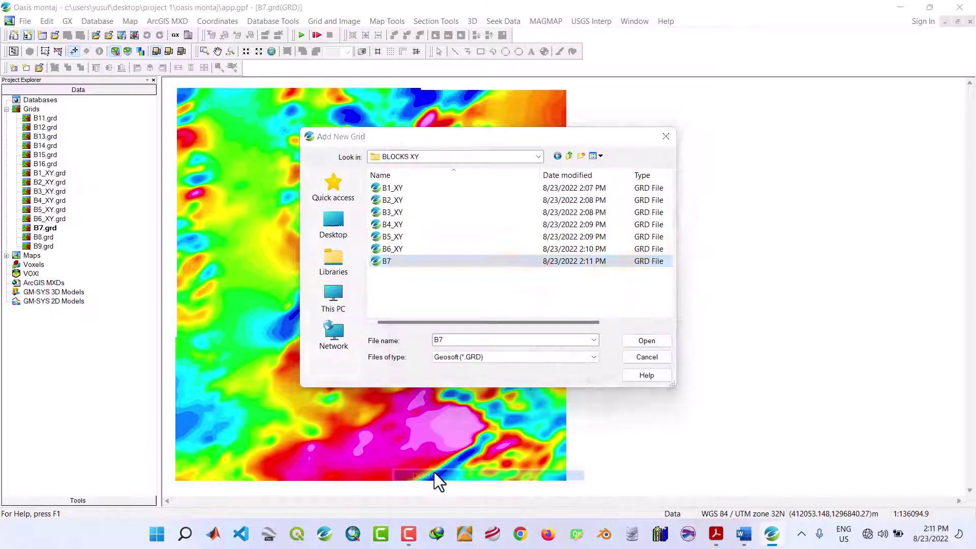
pyautogui.click(640, 356)
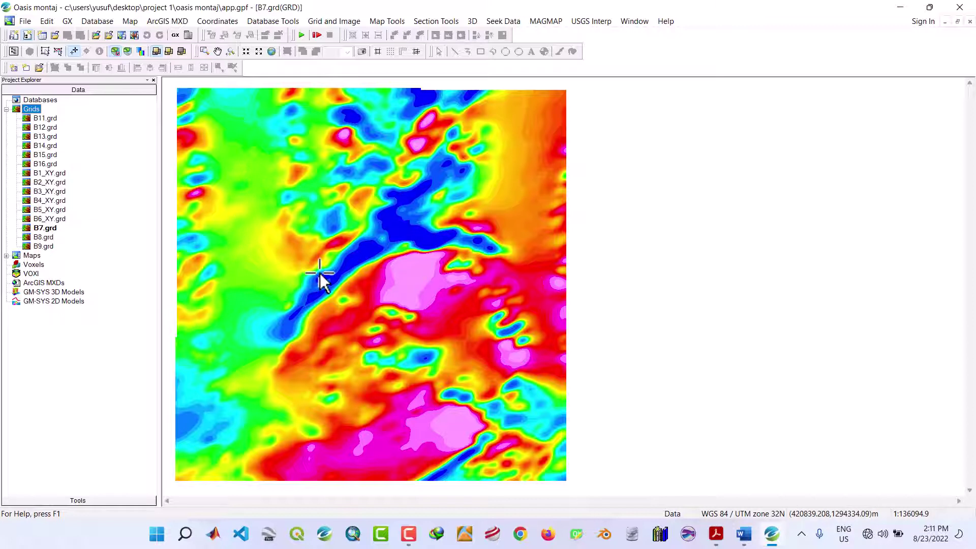
pyautogui.click(45, 230)
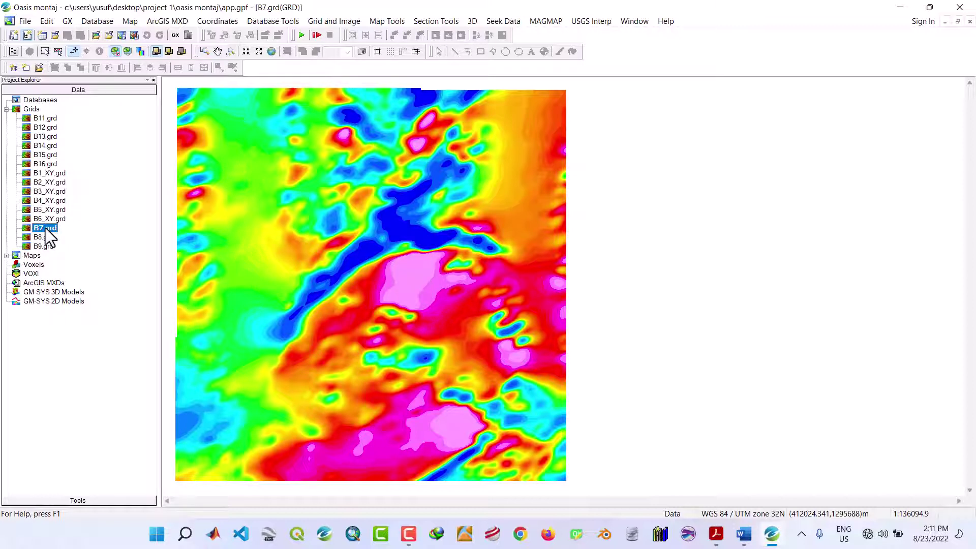
pyautogui.click(34, 111)
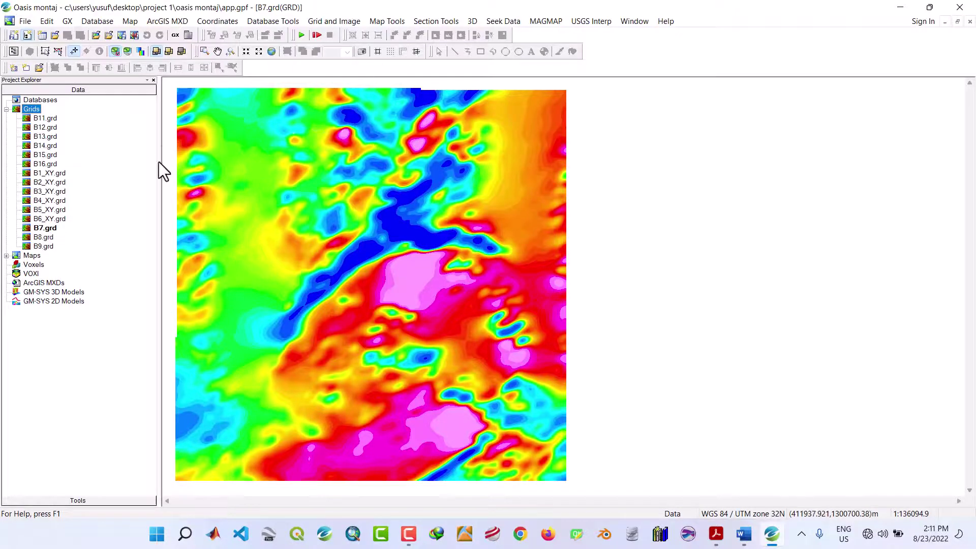
pyautogui.click(52, 229)
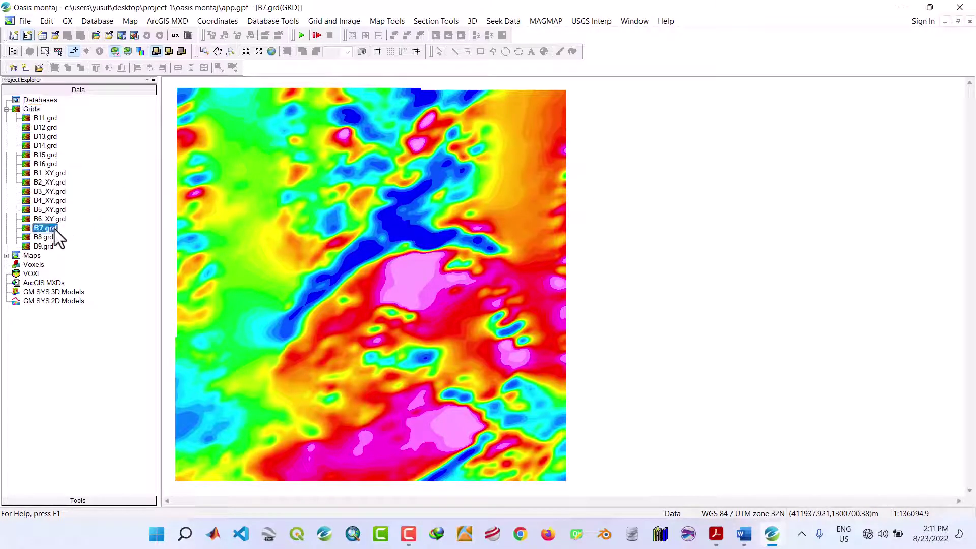
# Start reprojecting the Spectral Blocks B7.grd file and accept its geographic (long, lat) WGS 84 source coordinate system.
pyautogui.click(338, 23)
pyautogui.moveTo(371, 105)
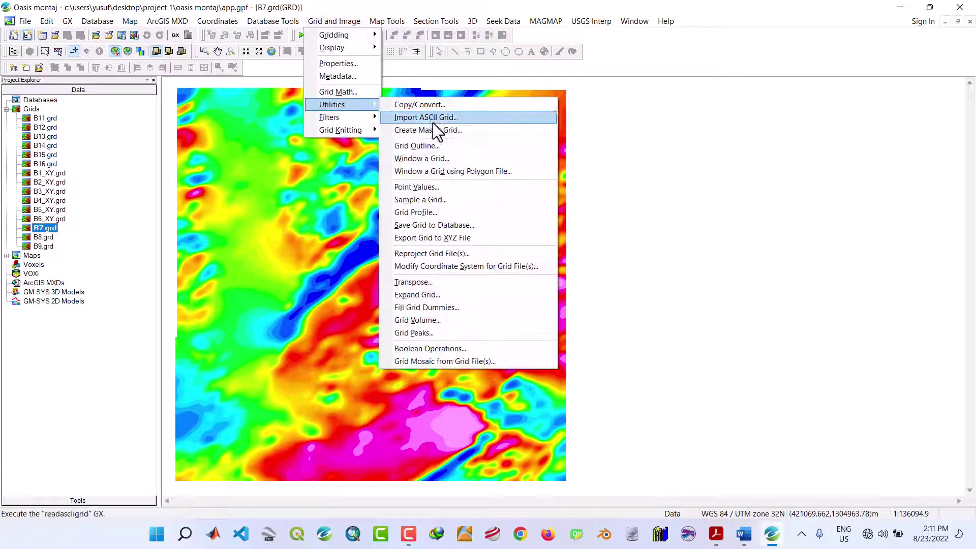
pyautogui.click(435, 253)
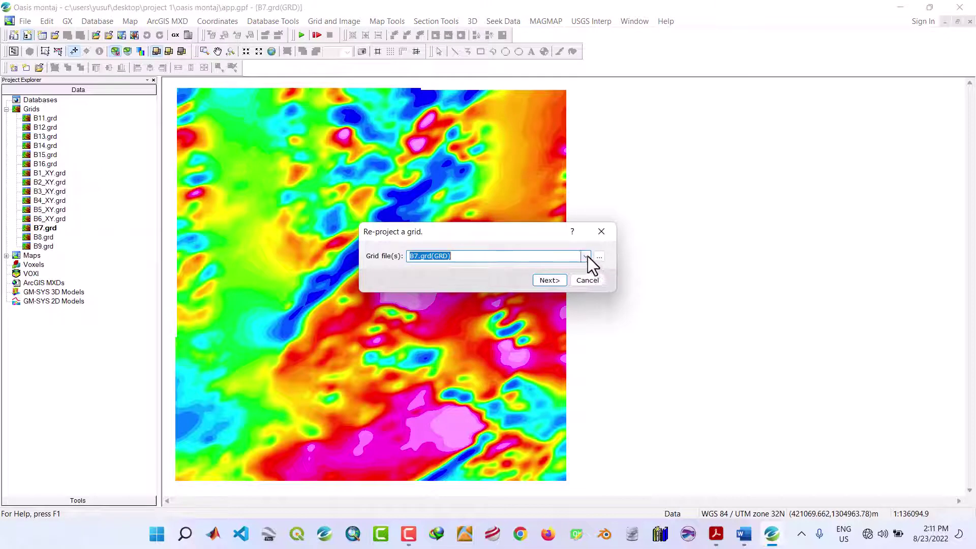
pyautogui.click(551, 280)
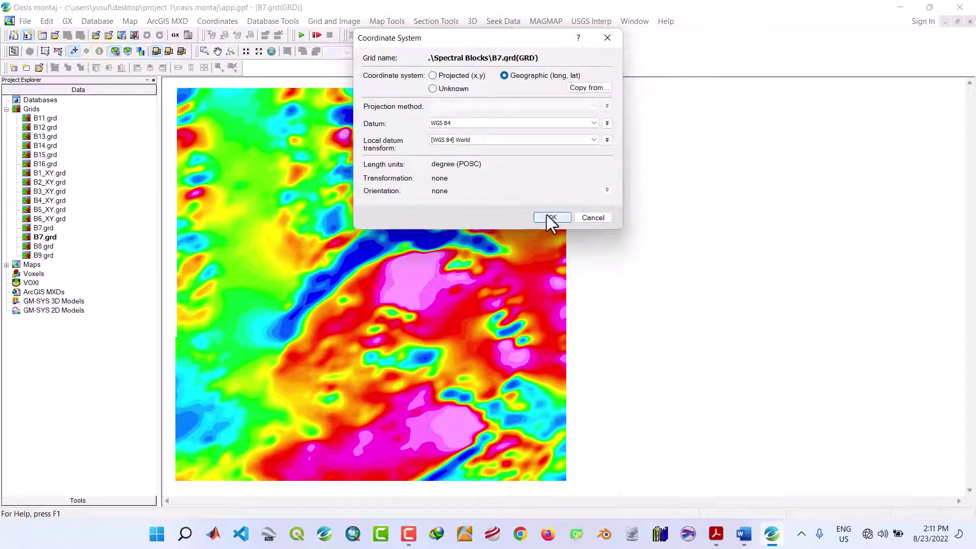
pyautogui.click(551, 219)
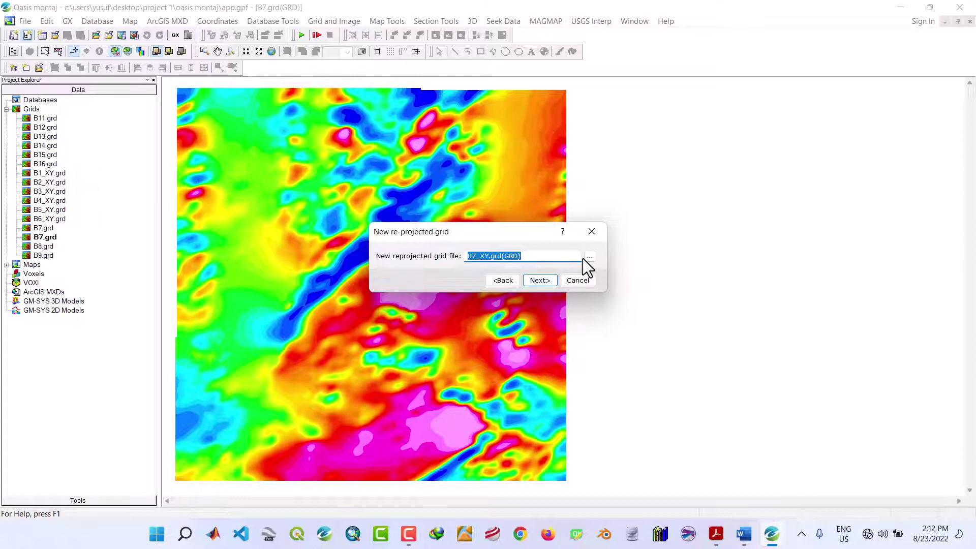
# Keep B7_XY.grd as the reprojected output in BLOCKS XY, set it to projected (x,y) coordinates and generate the grid.
pyautogui.click(495, 280)
pyautogui.click(535, 277)
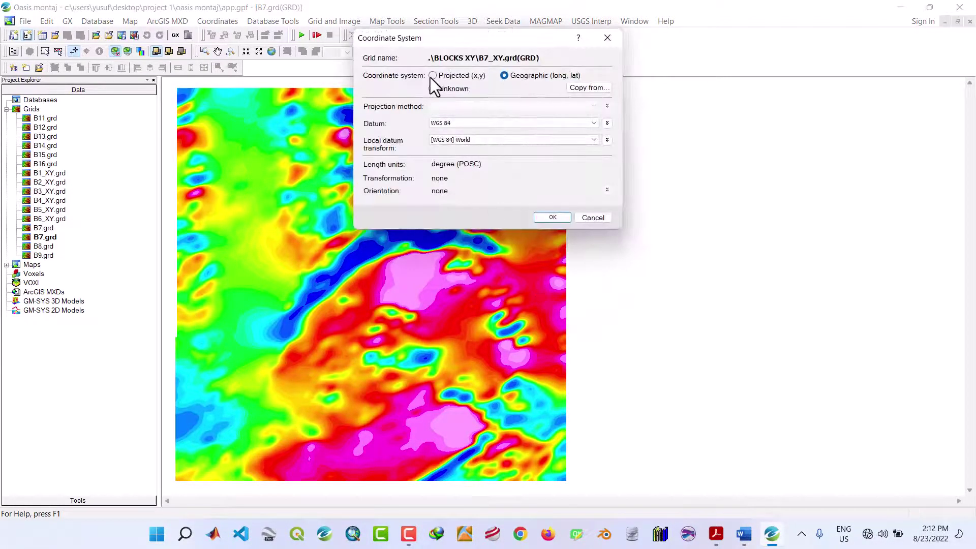
pyautogui.click(433, 75)
pyautogui.click(553, 218)
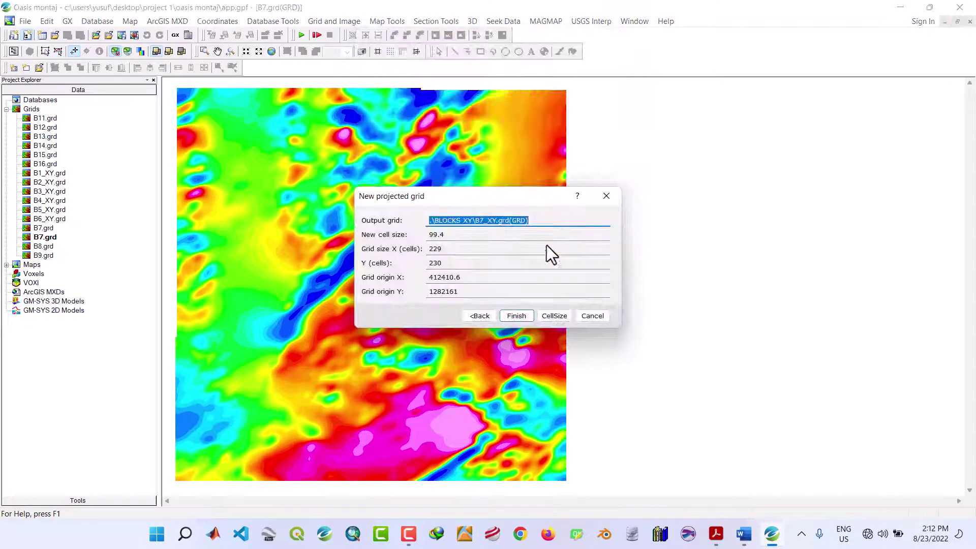
pyautogui.click(522, 315)
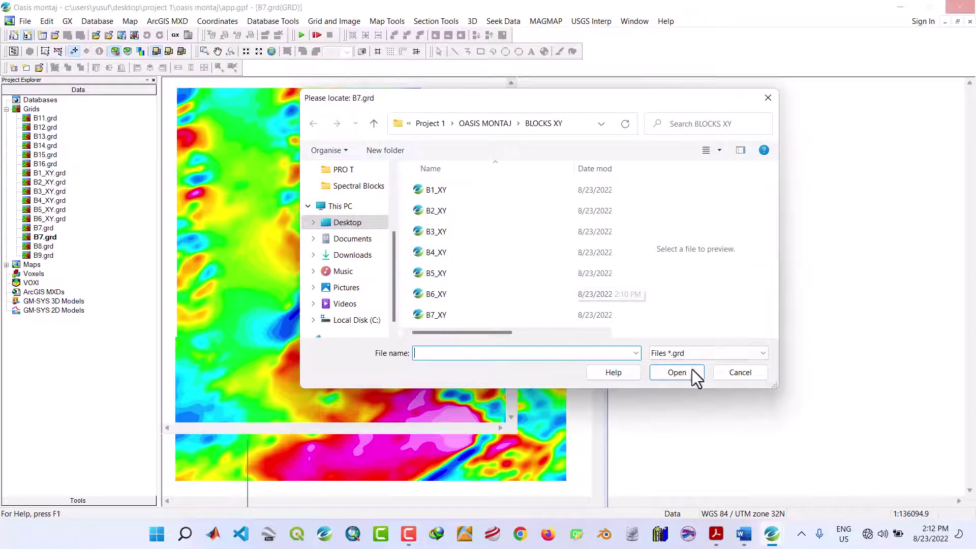
# Skip locating the missing B7.grd file, dismiss the related messages and fit the B7_XY grid in view.
pyautogui.click(736, 377)
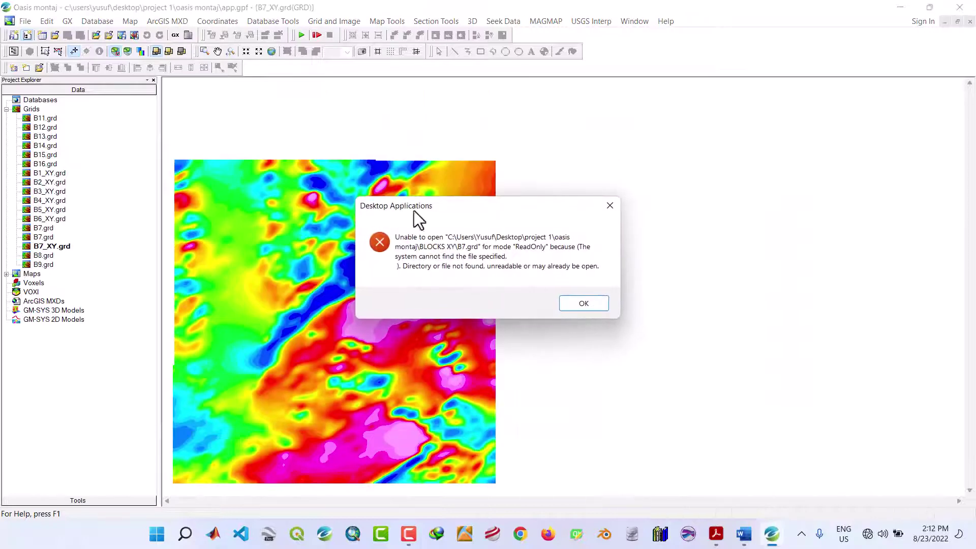
pyautogui.click(609, 206)
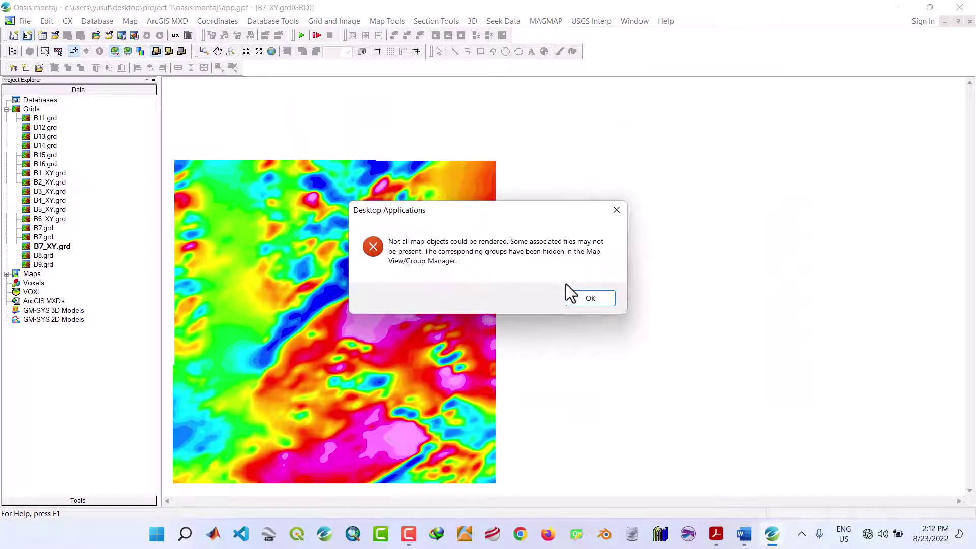
pyautogui.click(576, 300)
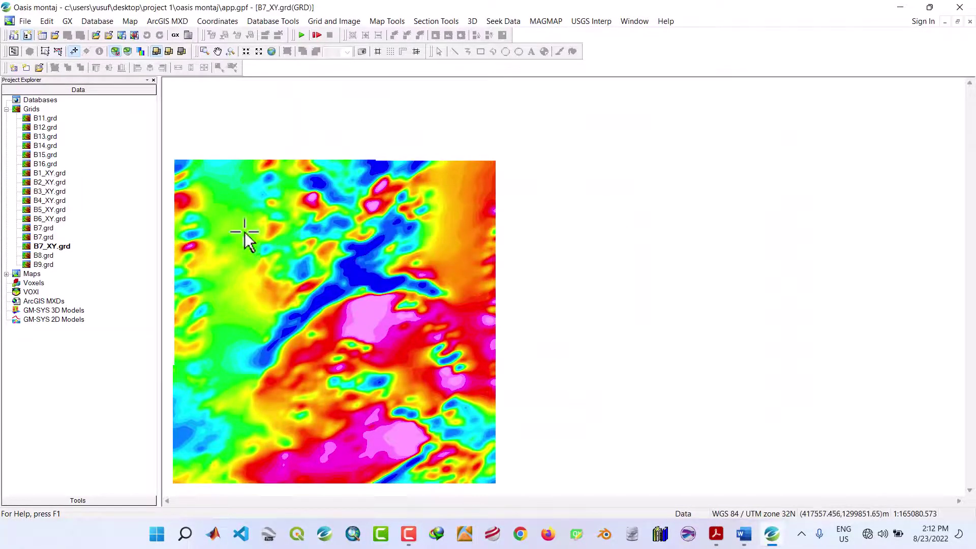
pyautogui.click(273, 53)
pyautogui.click(53, 248)
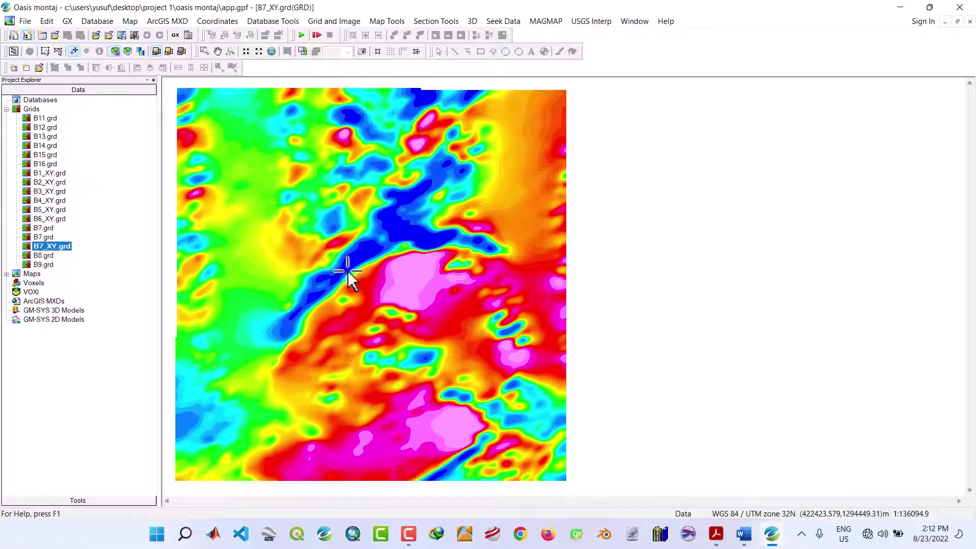
# Remove both B7.grd entries from the project's grids, keeping B7_XY.grd.
pyautogui.click(45, 238)
pyautogui.rightClick(45, 238)
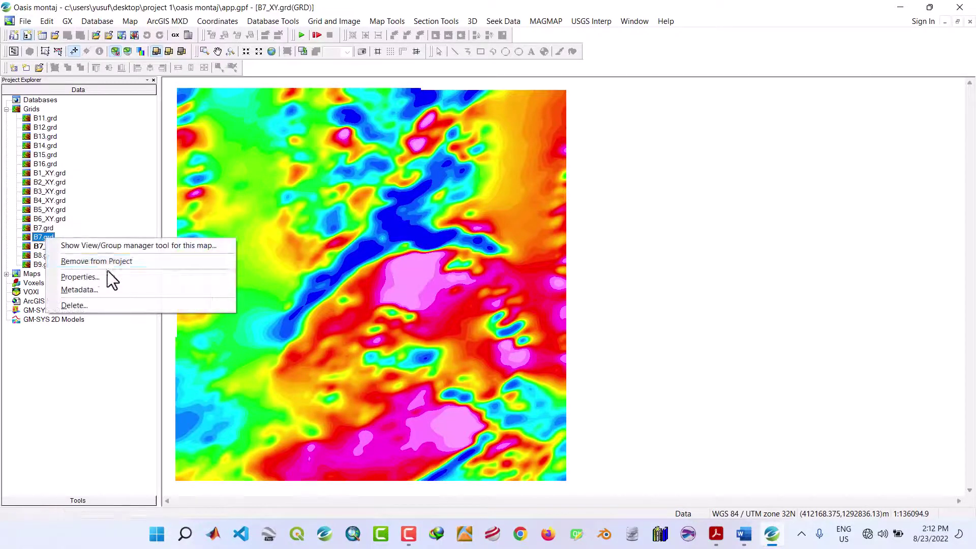
pyautogui.click(107, 263)
pyautogui.rightClick(43, 228)
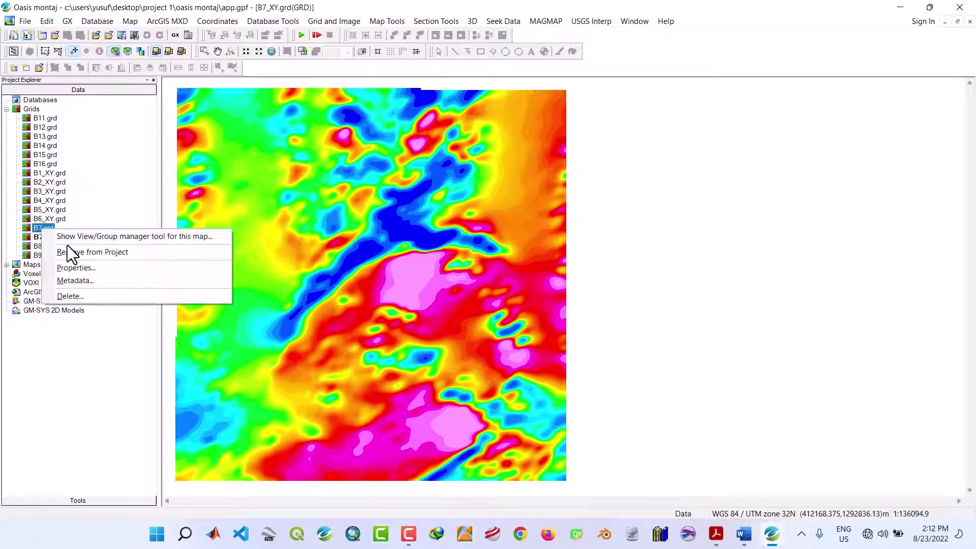
pyautogui.click(72, 251)
# Open B8.grd and start reprojecting the Spectral Blocks B8.grd file, accepting its geographic WGS 84 source coordinate system.
pyautogui.doubleClick(45, 238)
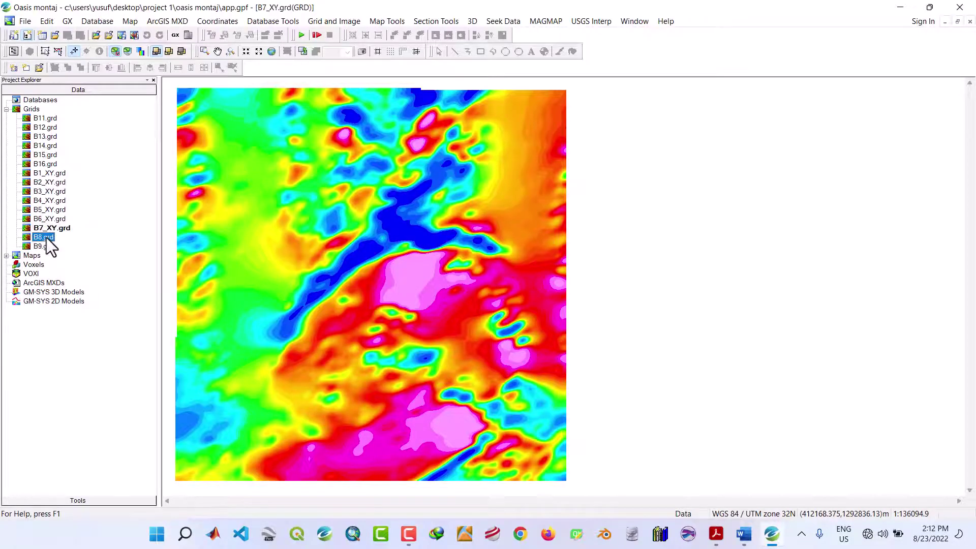
pyautogui.click(325, 22)
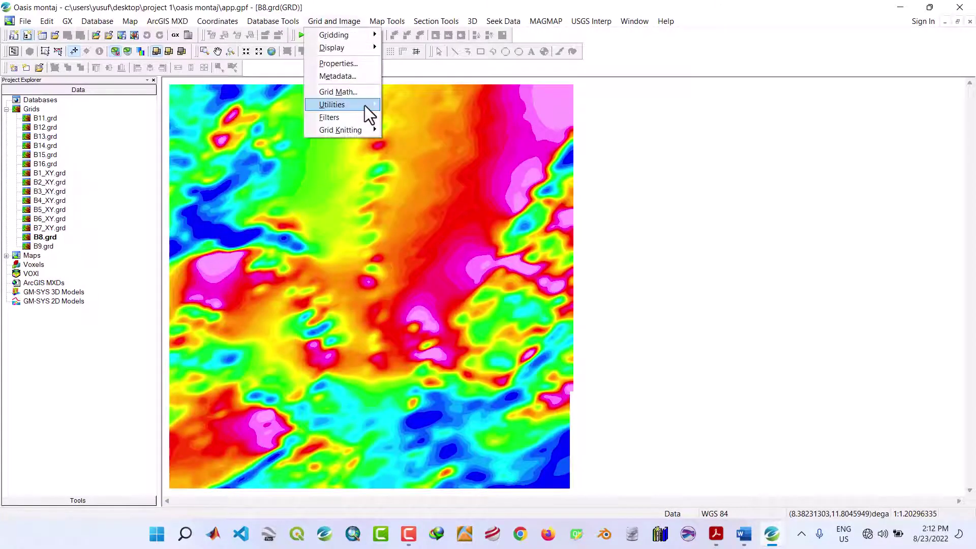
pyautogui.moveTo(368, 106)
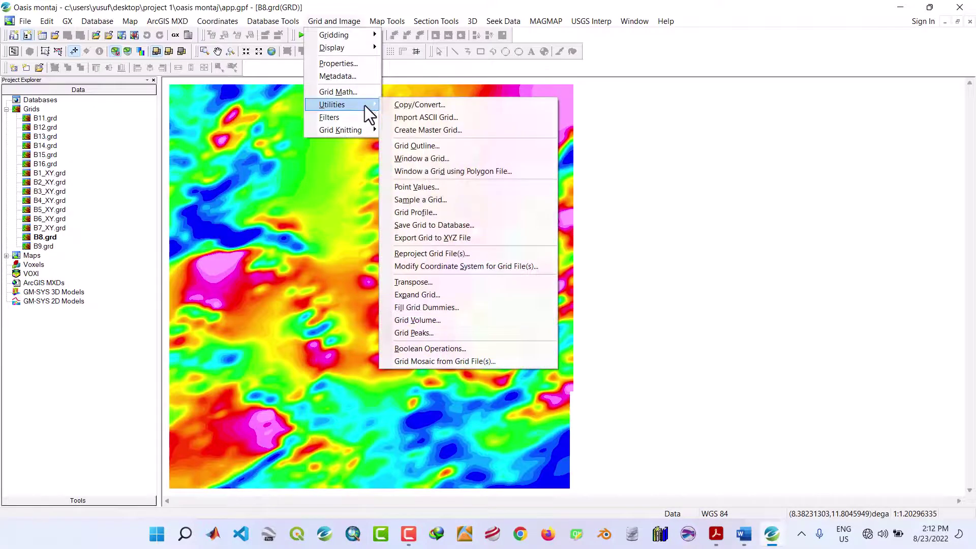
pyautogui.click(432, 254)
pyautogui.click(585, 256)
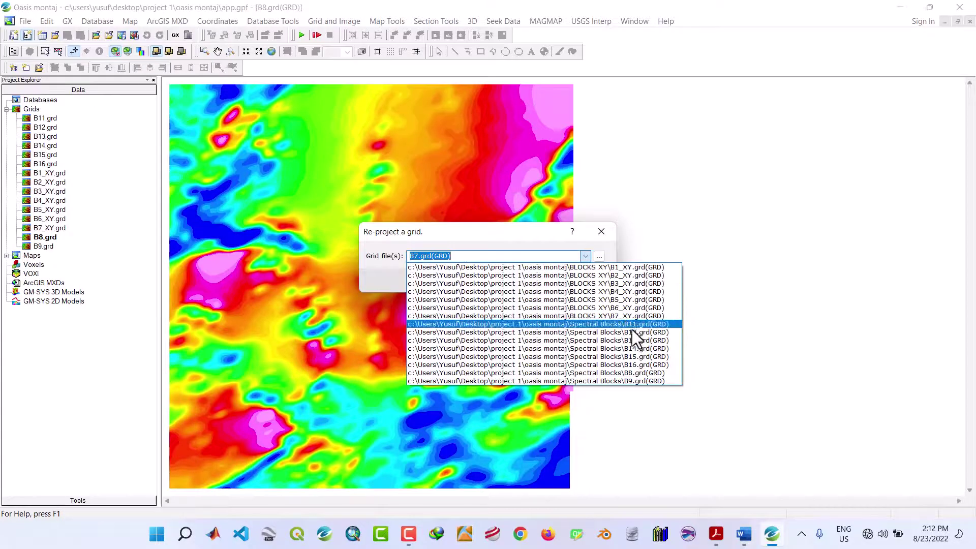
pyautogui.click(642, 372)
pyautogui.click(551, 280)
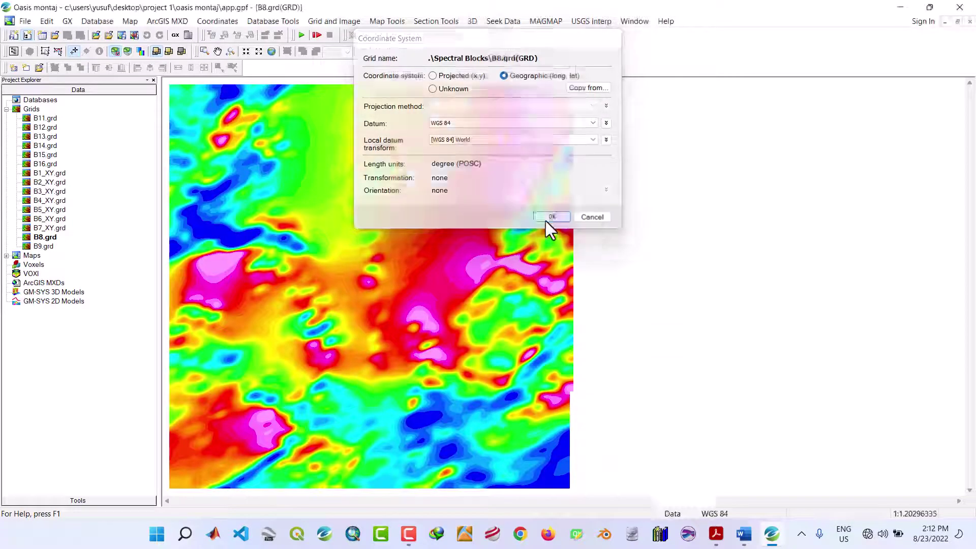
pyautogui.click(545, 220)
# Name the reprojected output B8_XY.grd, set it to projected (x,y) coordinates in WGS 84, generate the grid and fit it in view.
pyautogui.click(476, 257)
pyautogui.press('BackSpace')
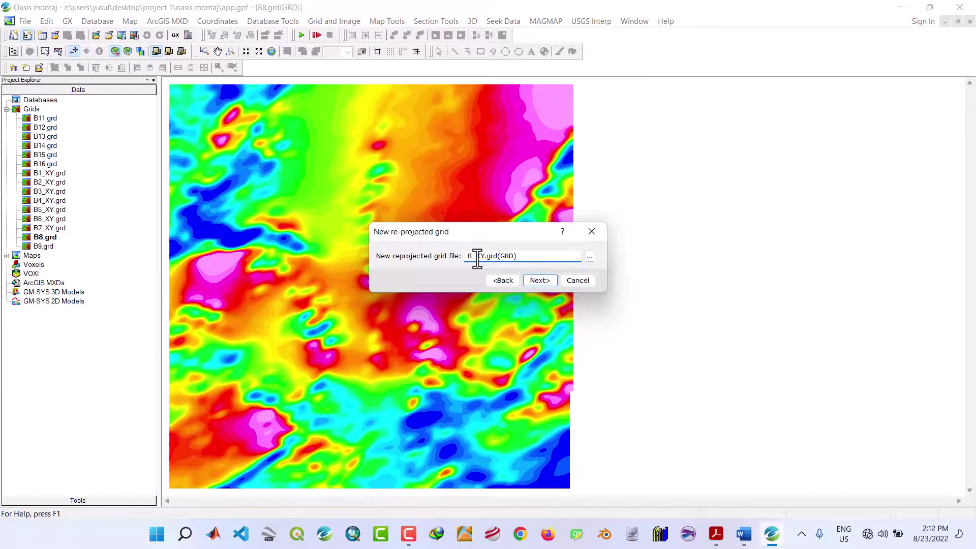
pyautogui.write('8')
pyautogui.click(537, 280)
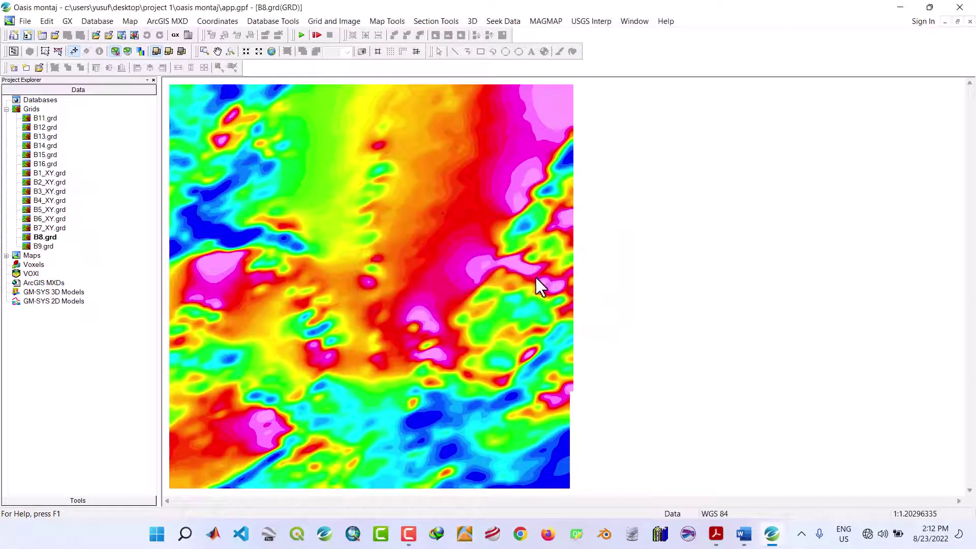
pyautogui.click(433, 76)
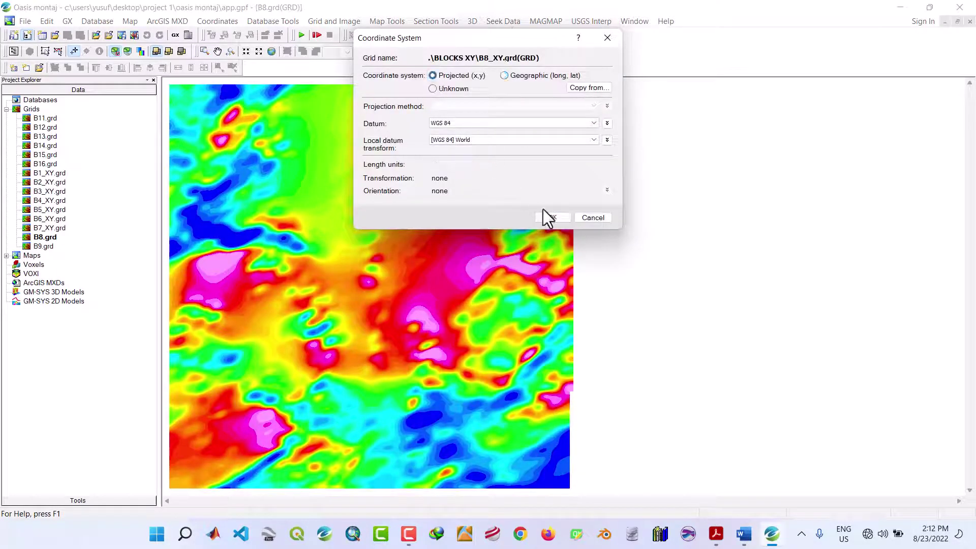
pyautogui.click(550, 218)
pyautogui.click(518, 314)
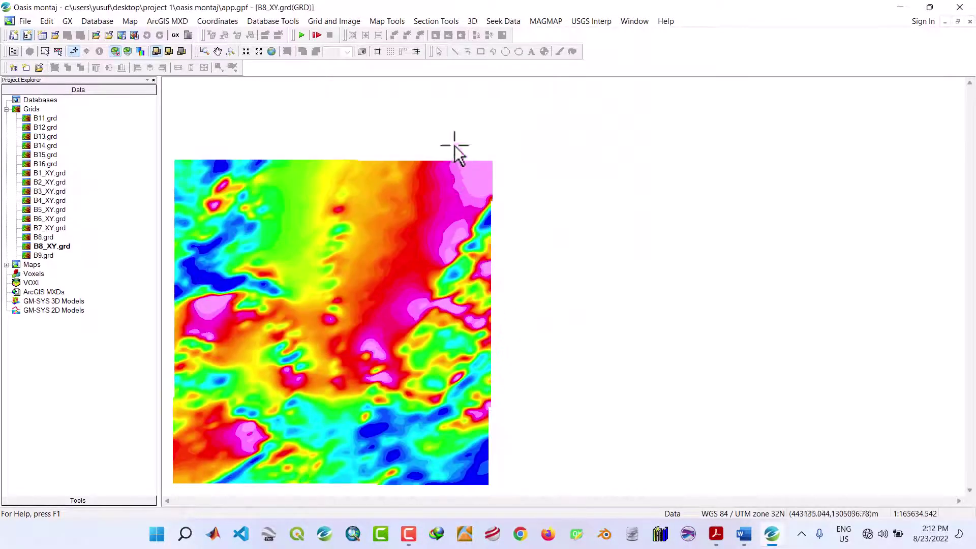
pyautogui.click(274, 52)
# Remove the original B8.grd from the project's grids.
pyautogui.rightClick(45, 238)
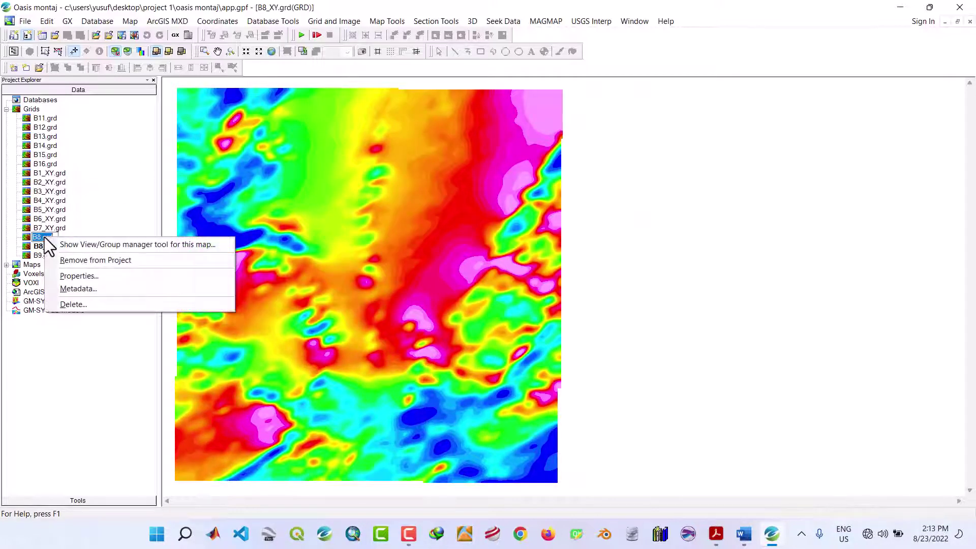
pyautogui.click(52, 229)
pyautogui.click(40, 238)
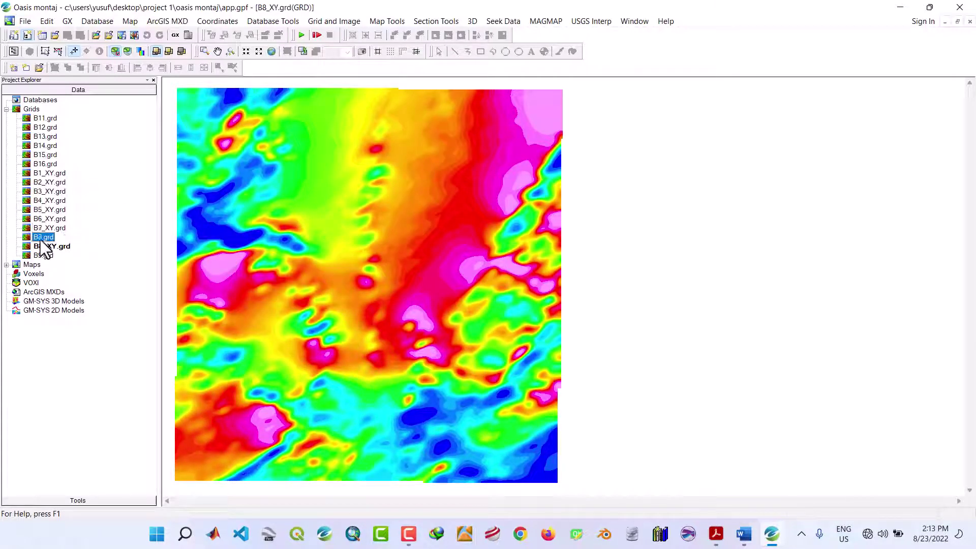
pyautogui.rightClick(40, 238)
pyautogui.click(65, 262)
# Open B9.grd and start reprojecting the Spectral Blocks B9.grd file, accepting its geographic WGS 84 source coordinate system.
pyautogui.doubleClick(50, 247)
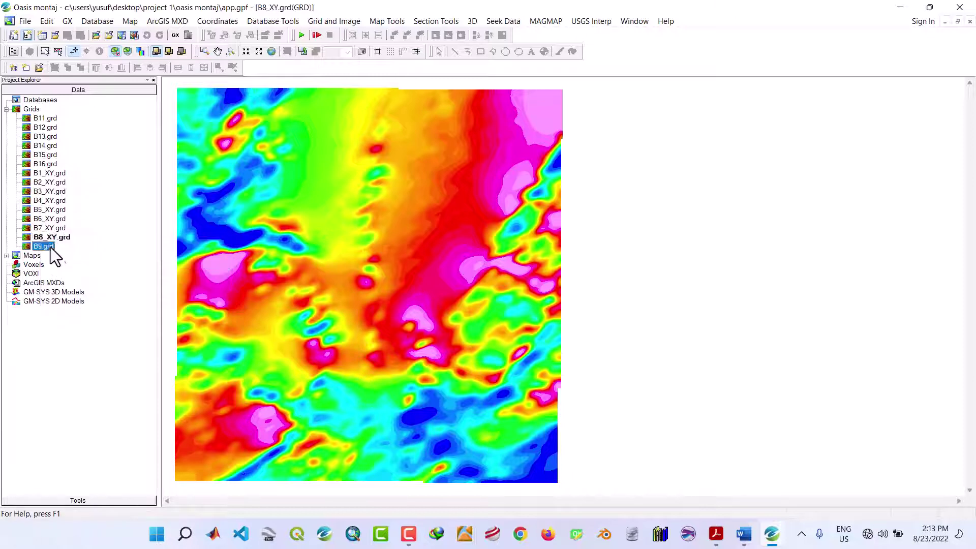
pyautogui.click(330, 22)
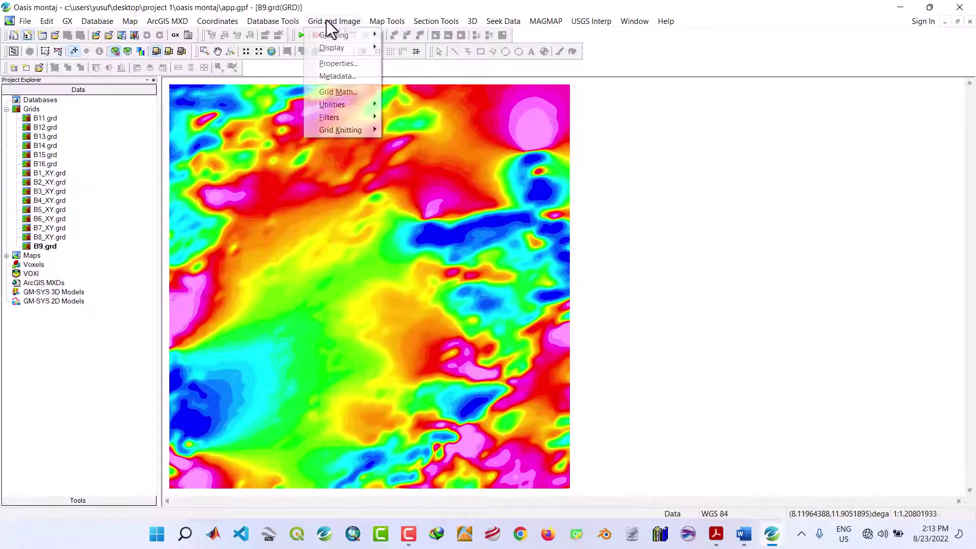
pyautogui.moveTo(361, 104)
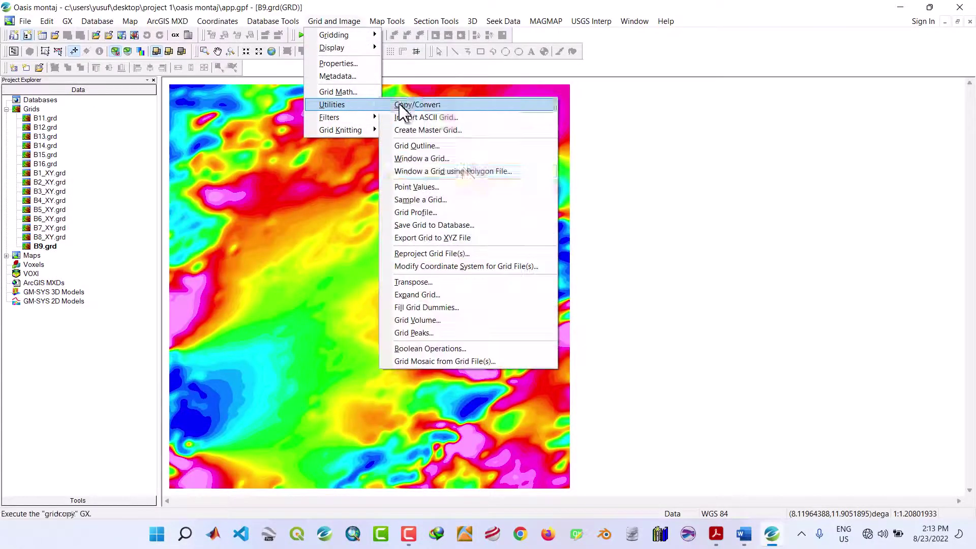
pyautogui.click(430, 254)
pyautogui.click(587, 257)
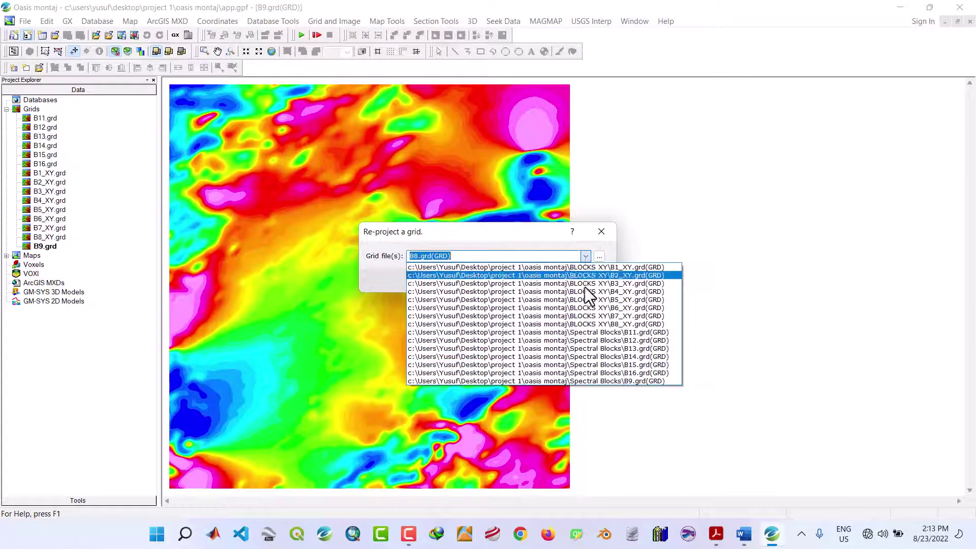
pyautogui.click(591, 377)
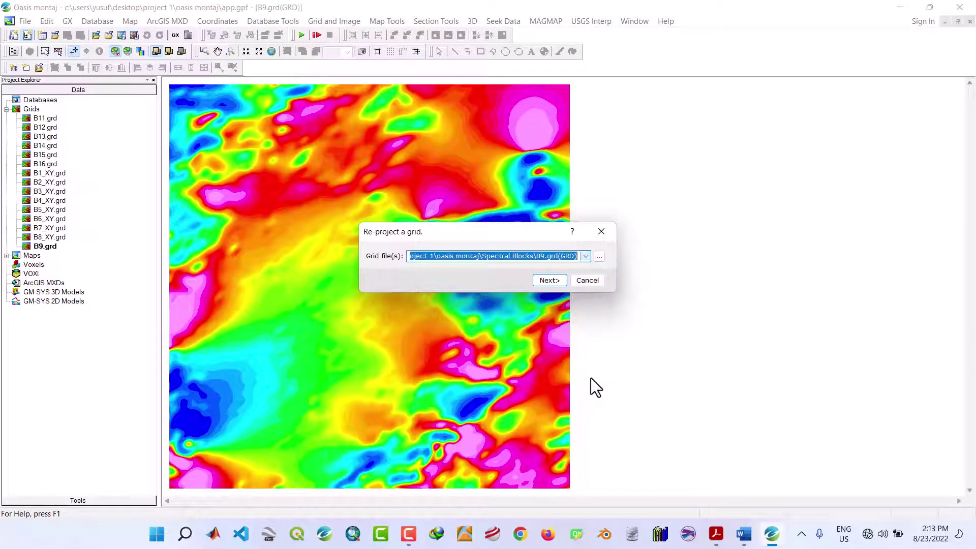
pyautogui.click(553, 281)
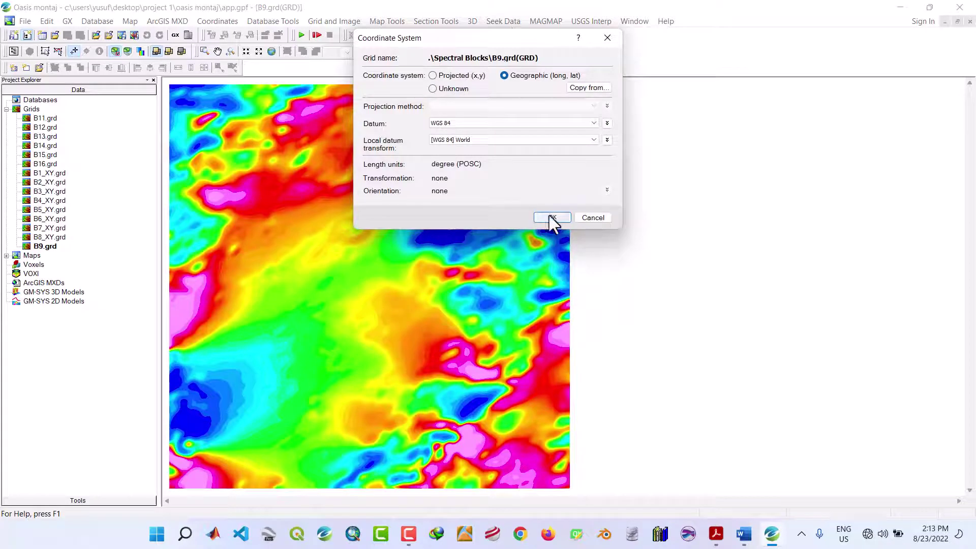
pyautogui.click(552, 219)
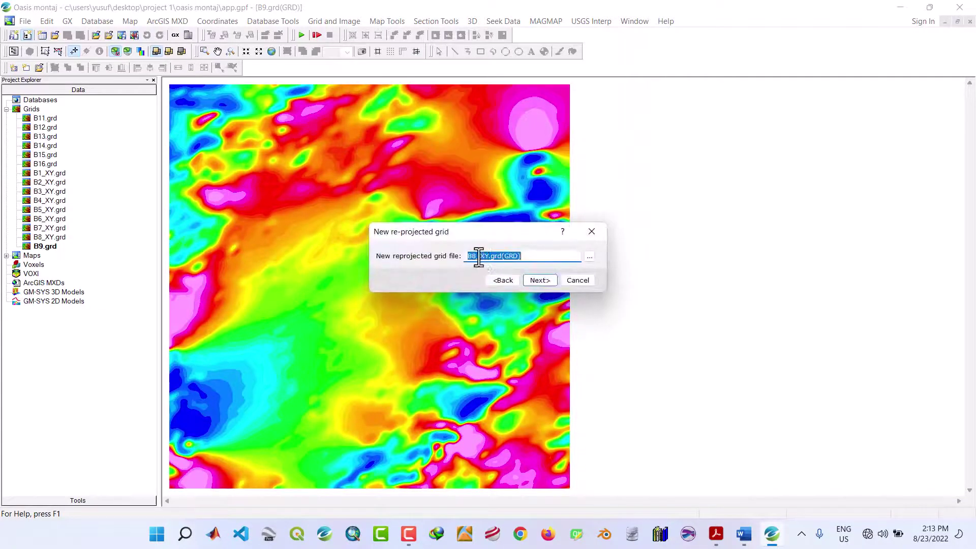
# Name the reprojected output B9_XY.grd, set it to projected (x,y) coordinates in WGS 84 and generate the grid.
pyautogui.click(478, 256)
pyautogui.press('BackSpace')
pyautogui.write('9')
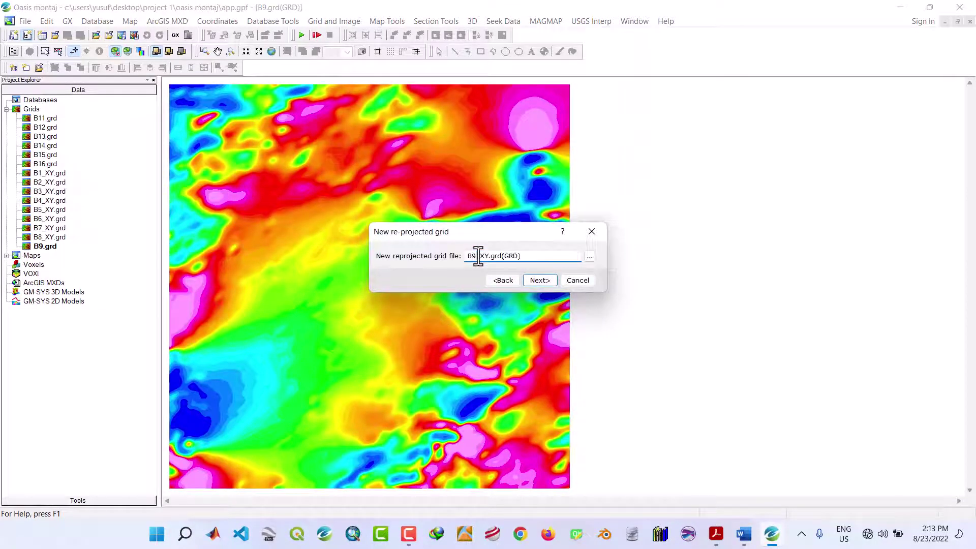
pyautogui.click(540, 281)
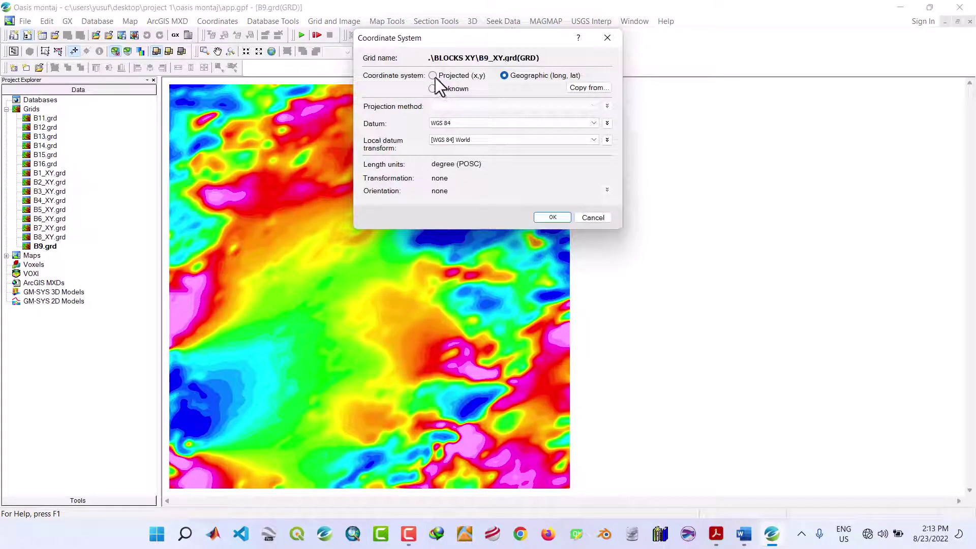
pyautogui.click(434, 76)
pyautogui.click(551, 217)
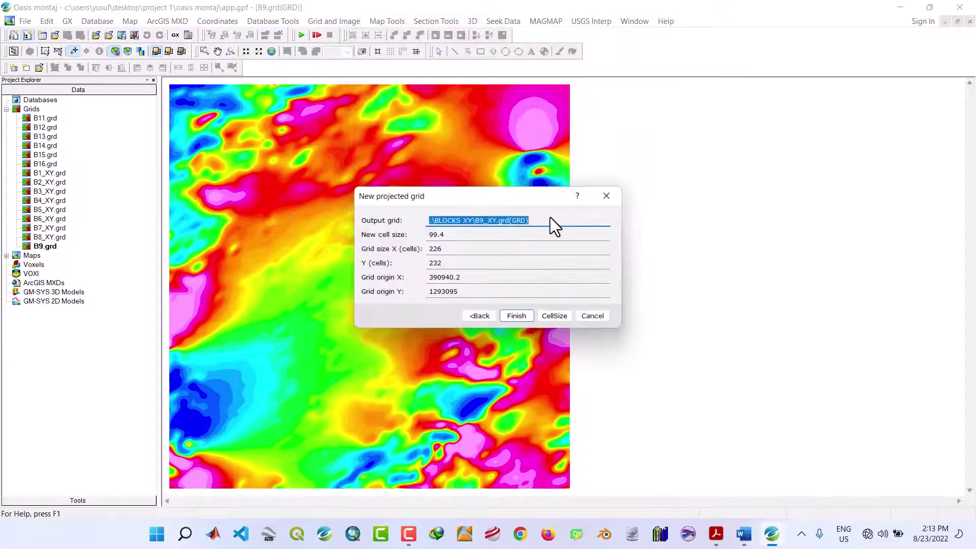
pyautogui.click(520, 315)
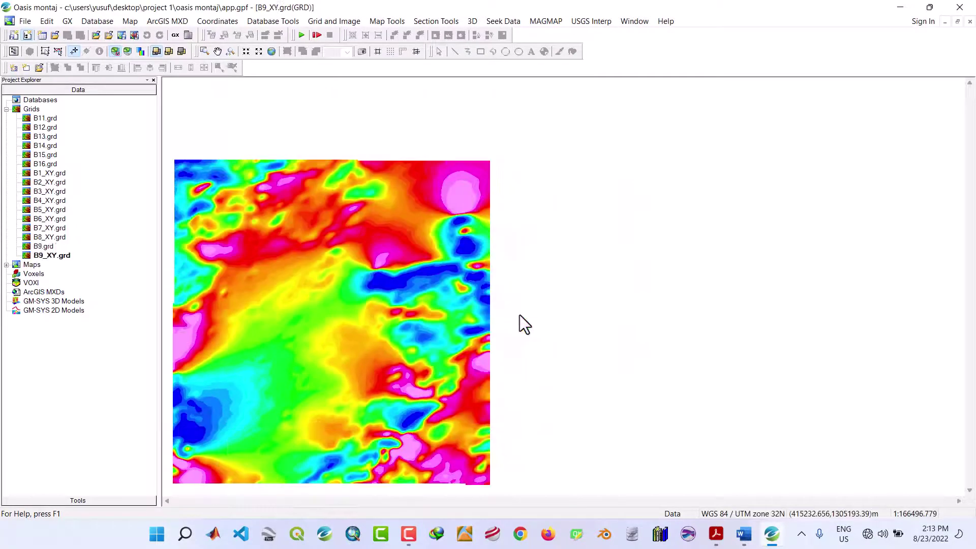
# Fit the B9_XY grid in view and remove the original B9.grd from the project's grids.
pyautogui.click(271, 51)
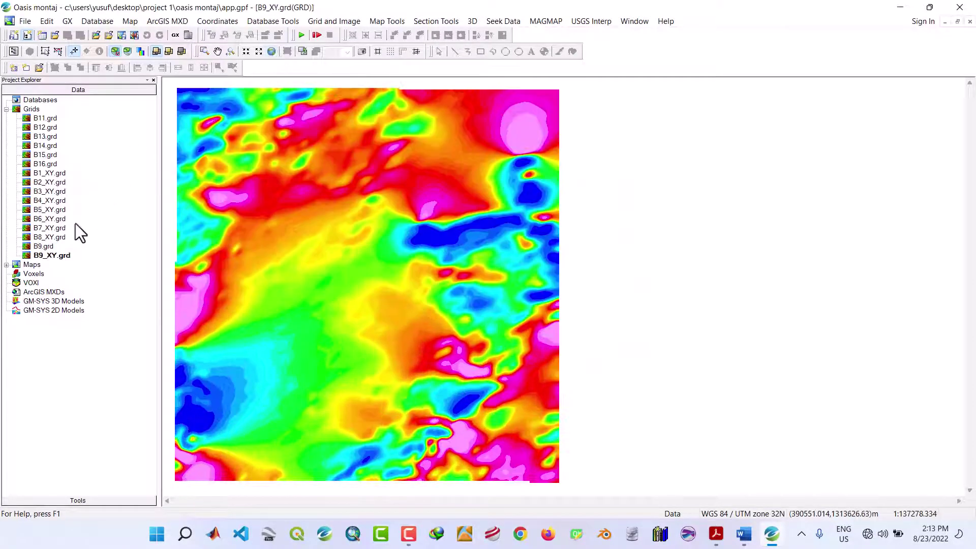
pyautogui.click(43, 246)
pyautogui.click(43, 246)
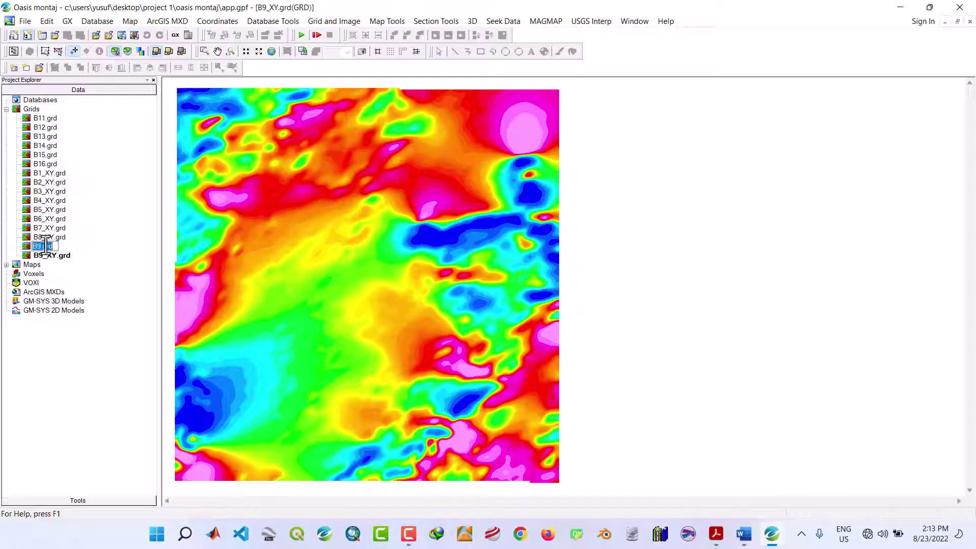
pyautogui.rightClick(46, 247)
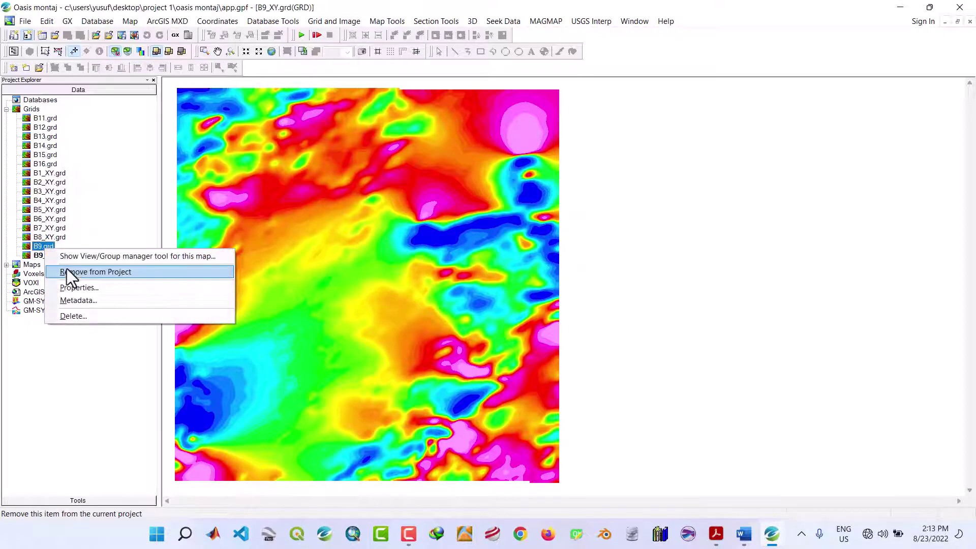
pyautogui.click(66, 273)
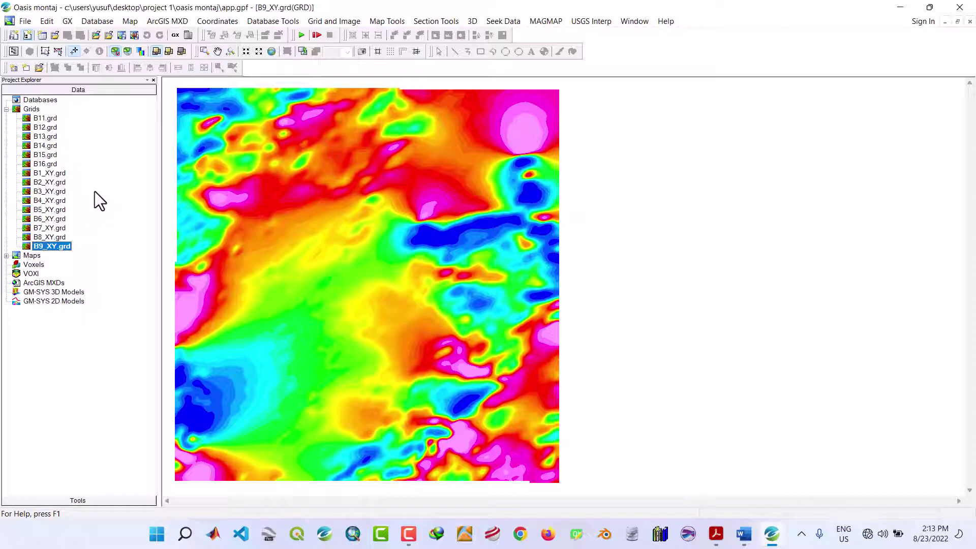
# Open B11.grd and start reprojecting the Spectral Blocks B11.grd file, accepting its geographic WGS 84 source coordinate system.
pyautogui.click(50, 120)
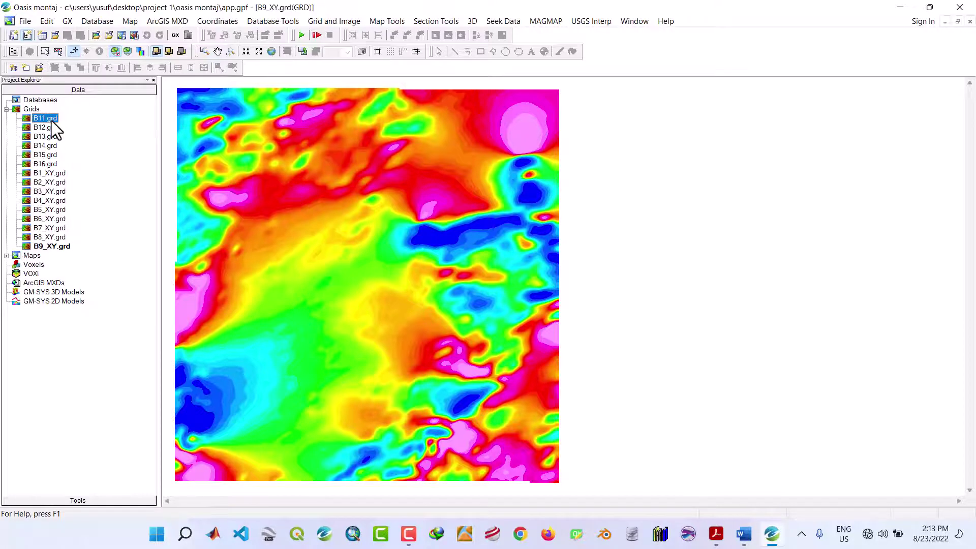
pyautogui.doubleClick(51, 121)
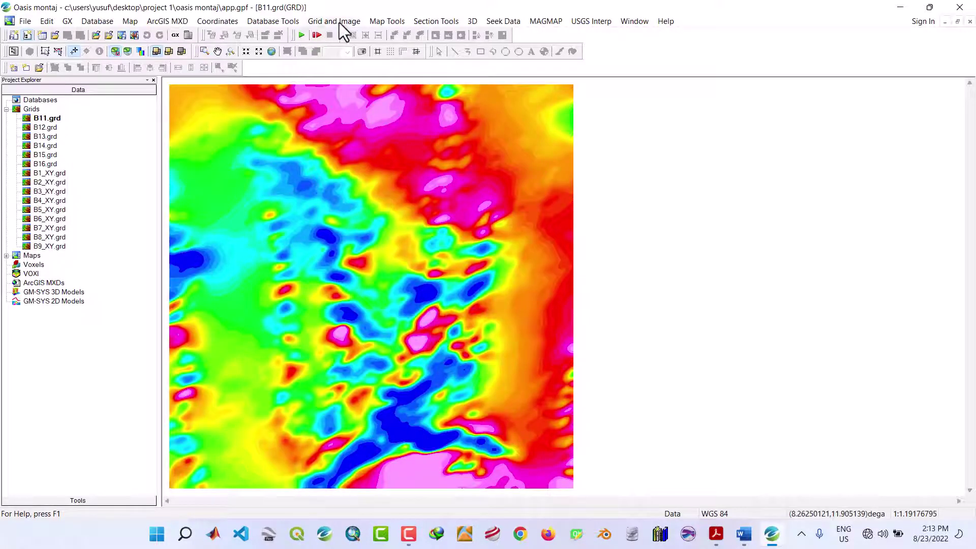
pyautogui.click(339, 22)
pyautogui.moveTo(351, 105)
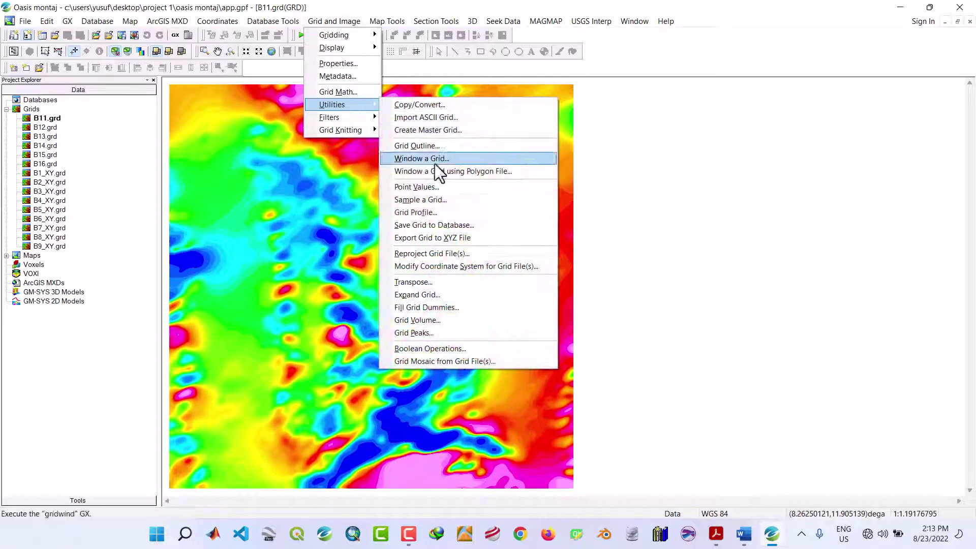
pyautogui.click(427, 253)
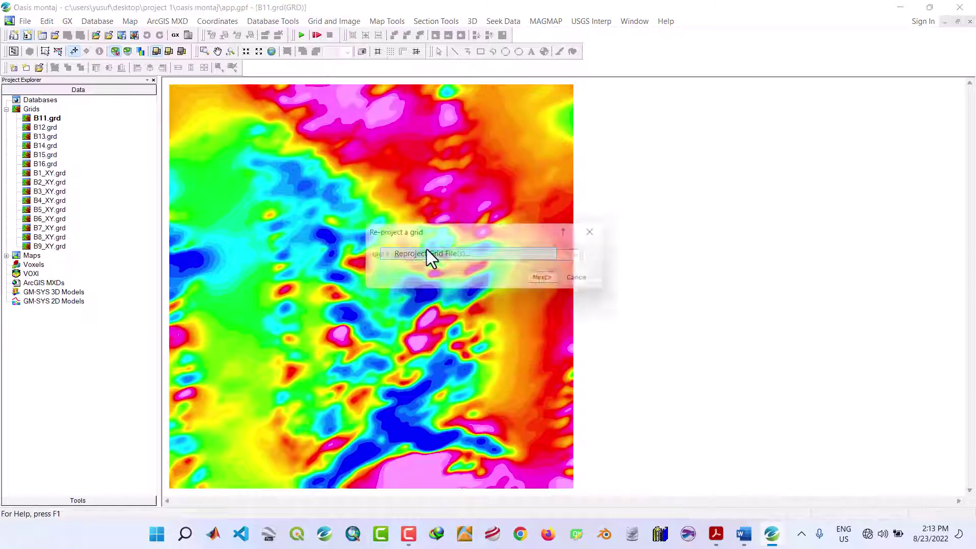
pyautogui.click(587, 252)
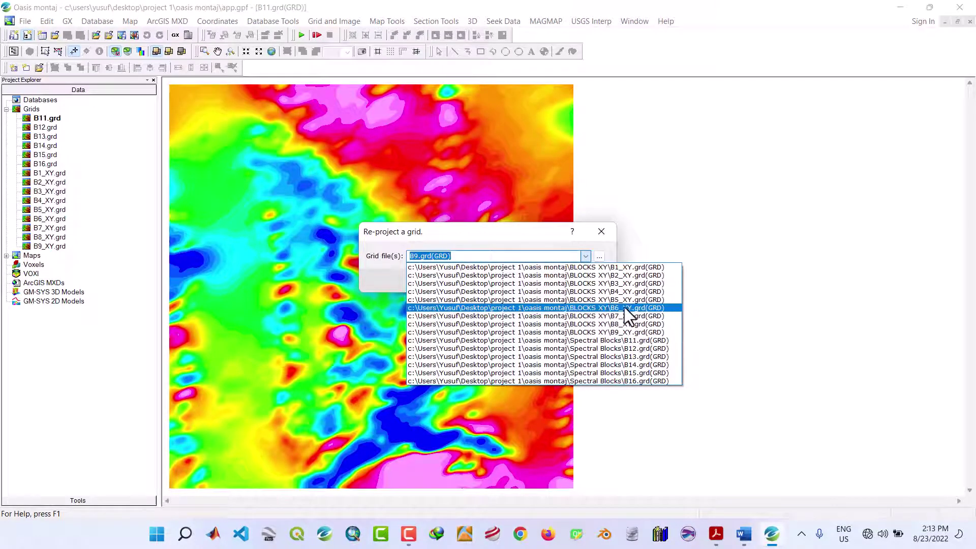
pyautogui.click(629, 339)
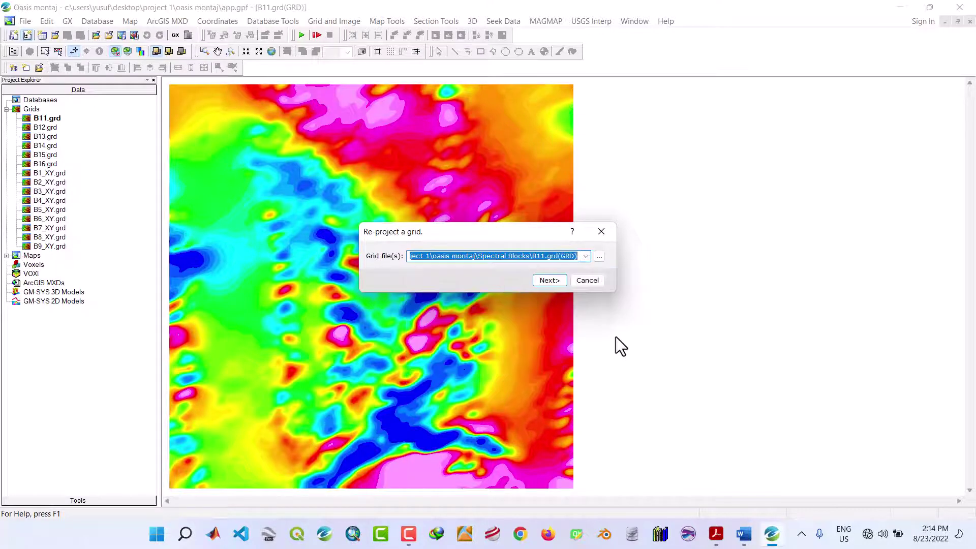
pyautogui.click(549, 282)
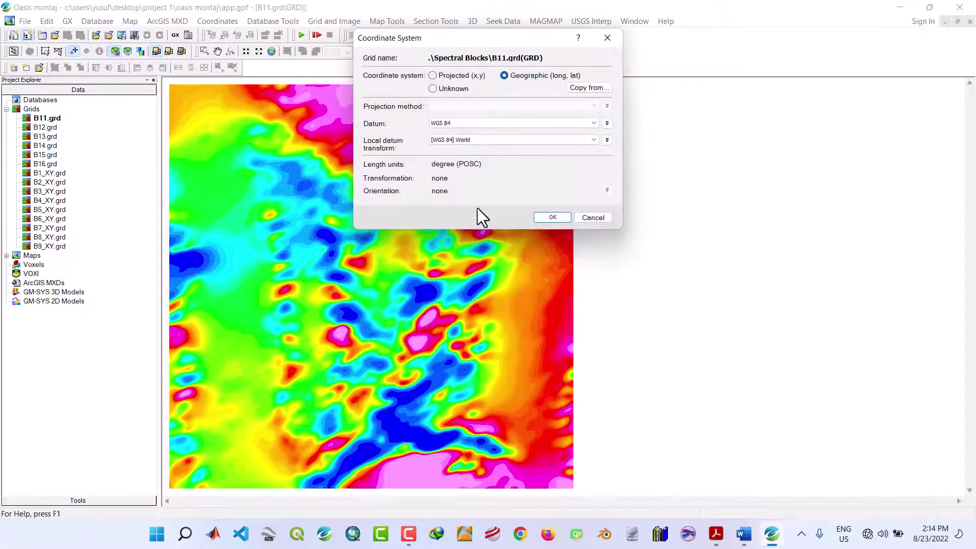
pyautogui.click(552, 218)
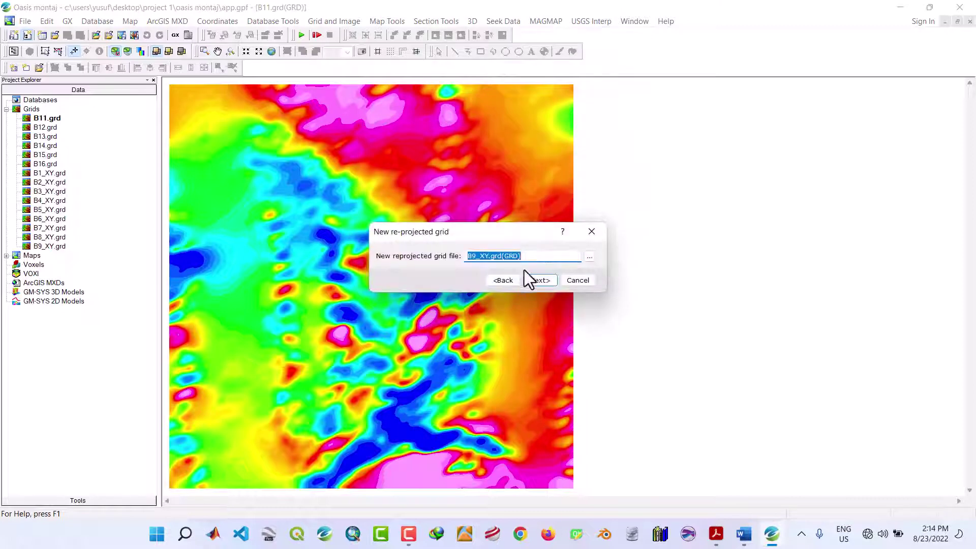
# Name the reprojected output B11_XY.grd, set it to projected (x,y) coordinates in WGS 84, generate the grid and fit it in view.
pyautogui.click(476, 256)
pyautogui.press('BackSpace')
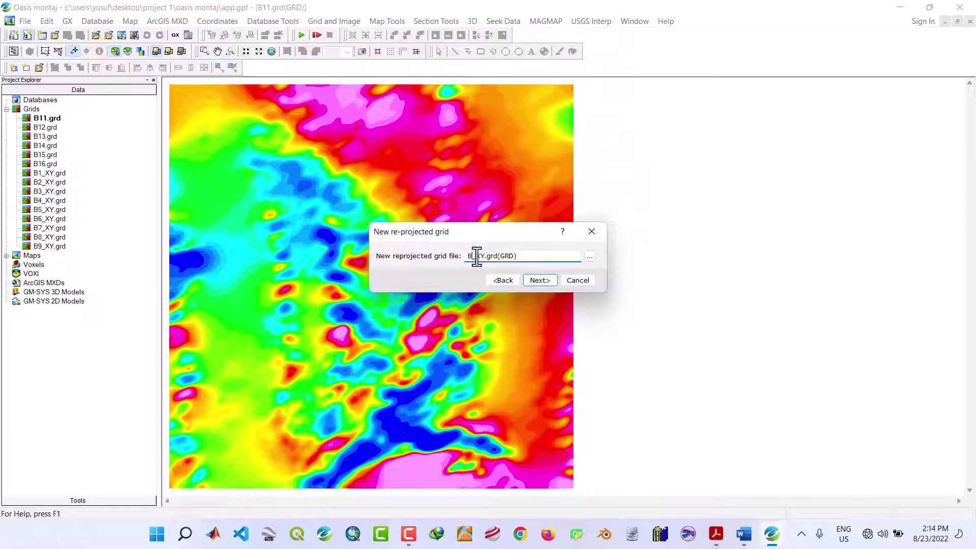
pyautogui.write('11')
pyautogui.click(548, 280)
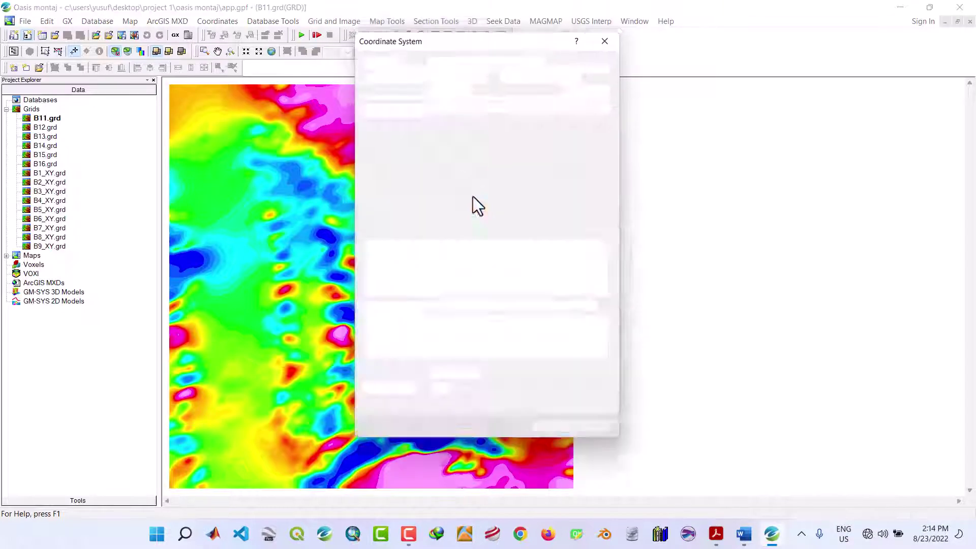
pyautogui.click(432, 75)
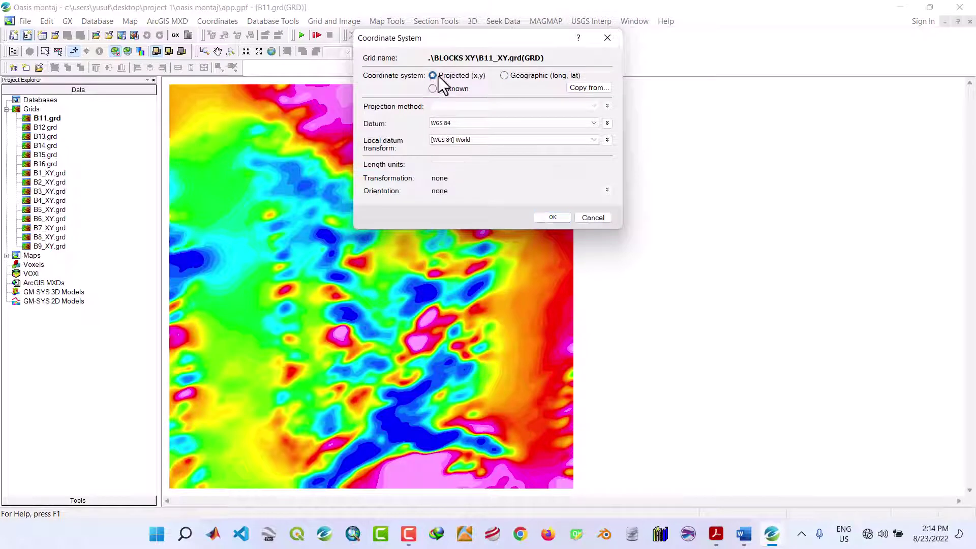
pyautogui.click(552, 217)
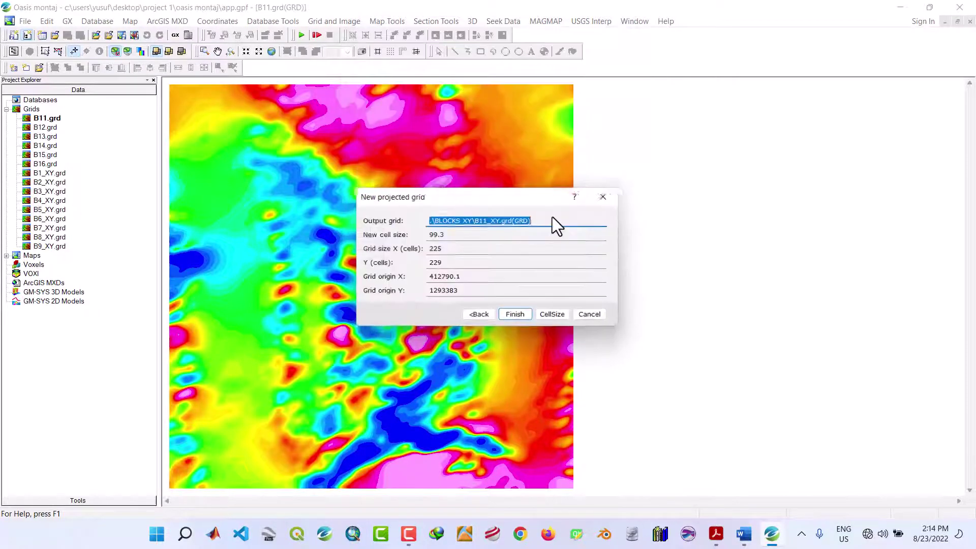
pyautogui.click(516, 316)
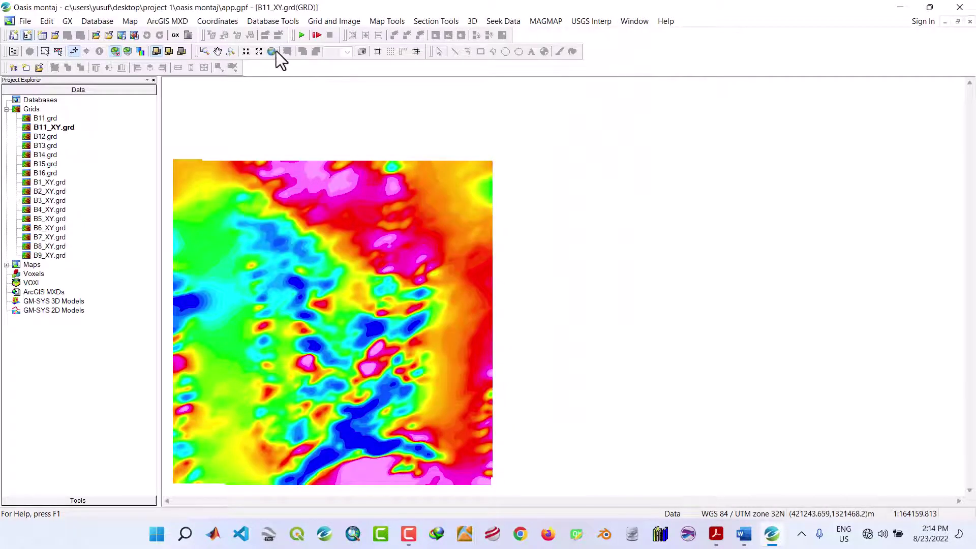
pyautogui.click(274, 52)
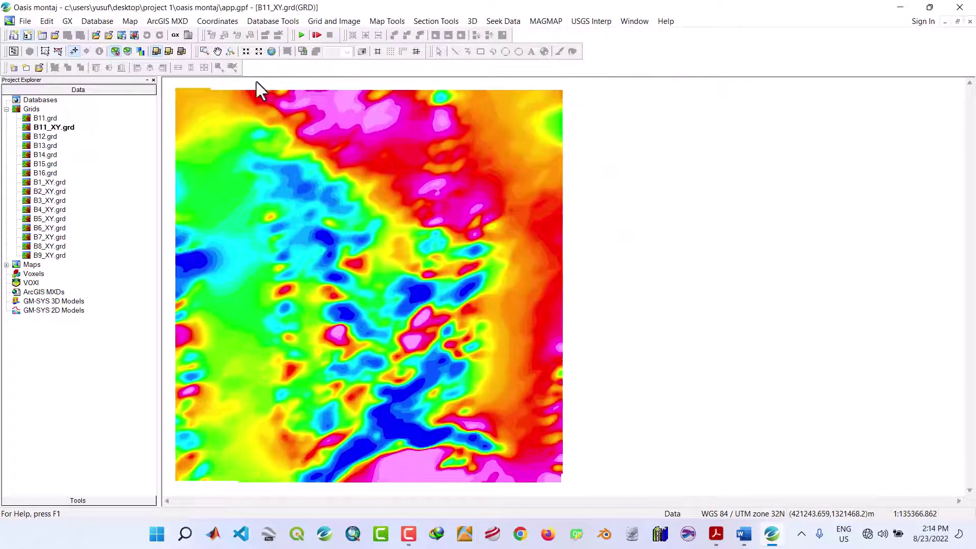
# Remove the original B11.grd from the project's grids.
pyautogui.rightClick(47, 120)
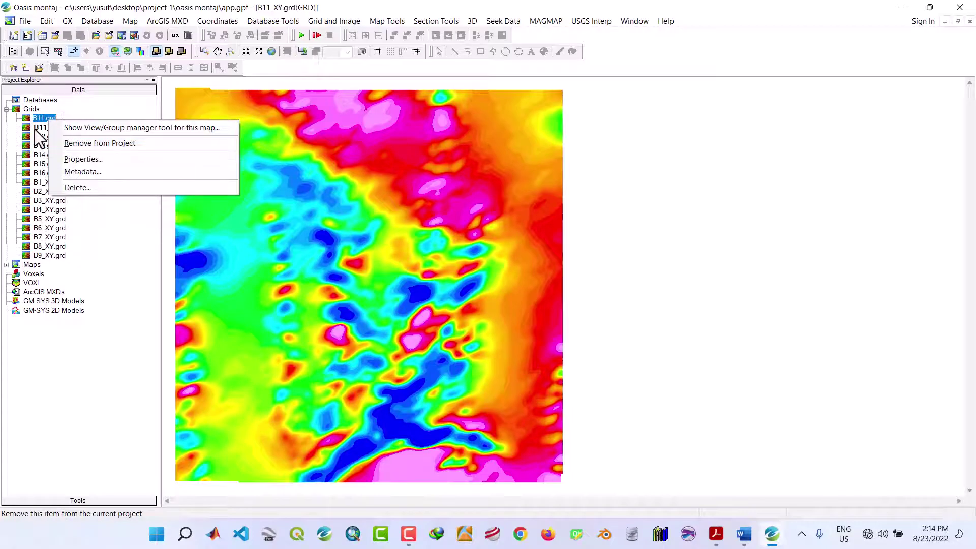
pyautogui.click(36, 126)
pyautogui.rightClick(39, 118)
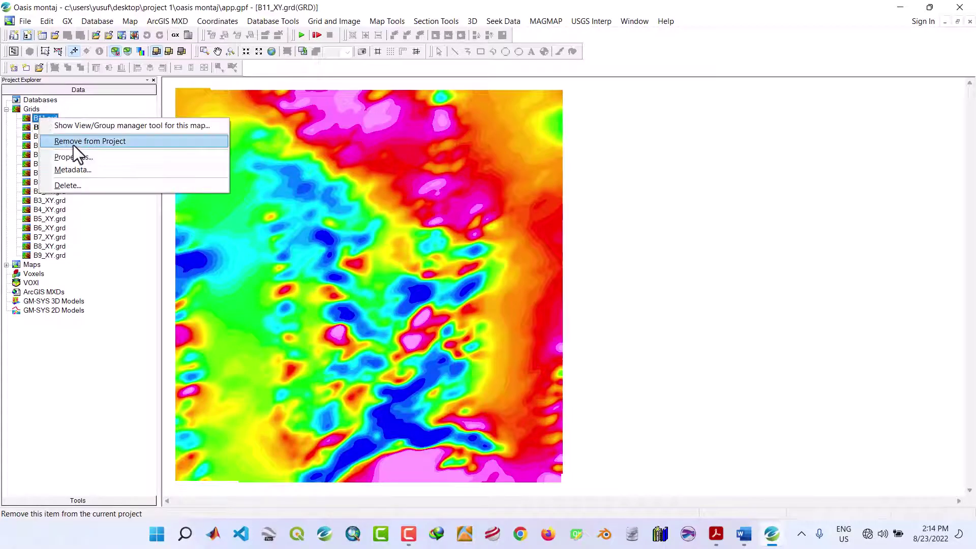
pyautogui.click(73, 144)
# Open B12.grd and start reprojecting the Spectral Blocks B12.grd file, accepting its geographic WGS 84 source coordinate system.
pyautogui.doubleClick(46, 128)
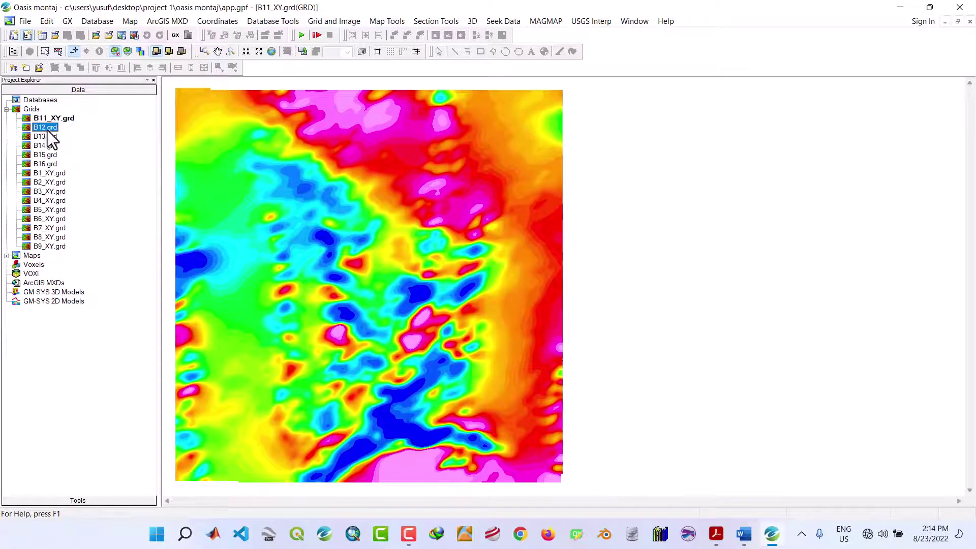
pyautogui.click(324, 23)
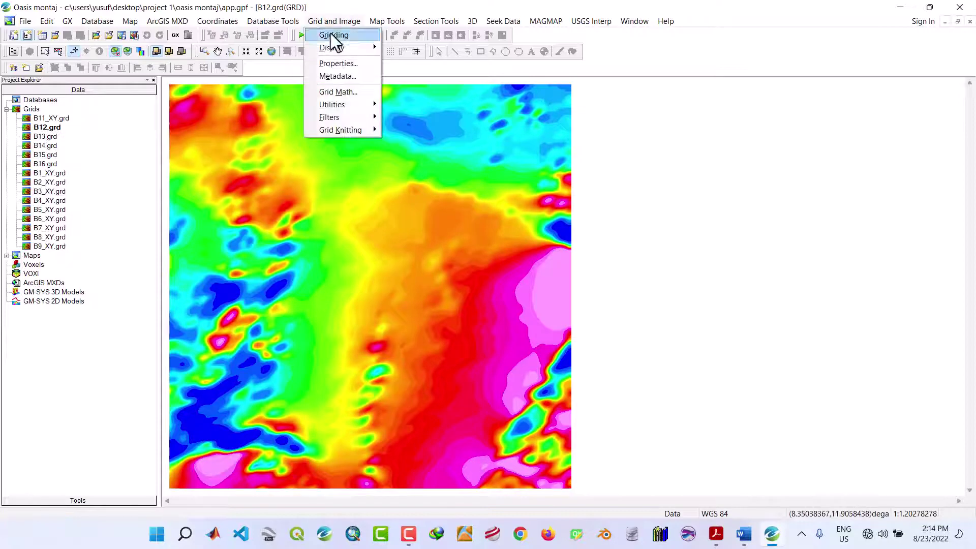
pyautogui.moveTo(346, 101)
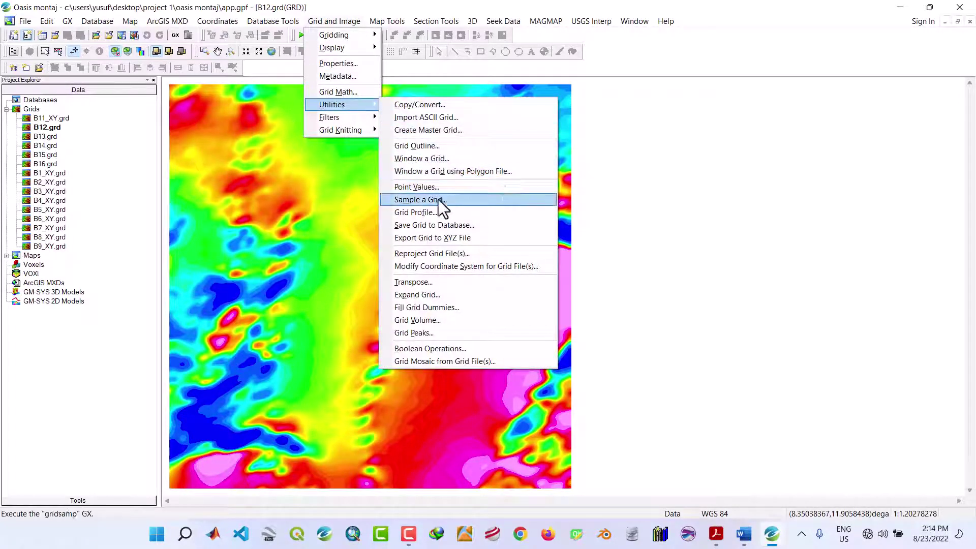
pyautogui.click(433, 254)
pyautogui.click(585, 256)
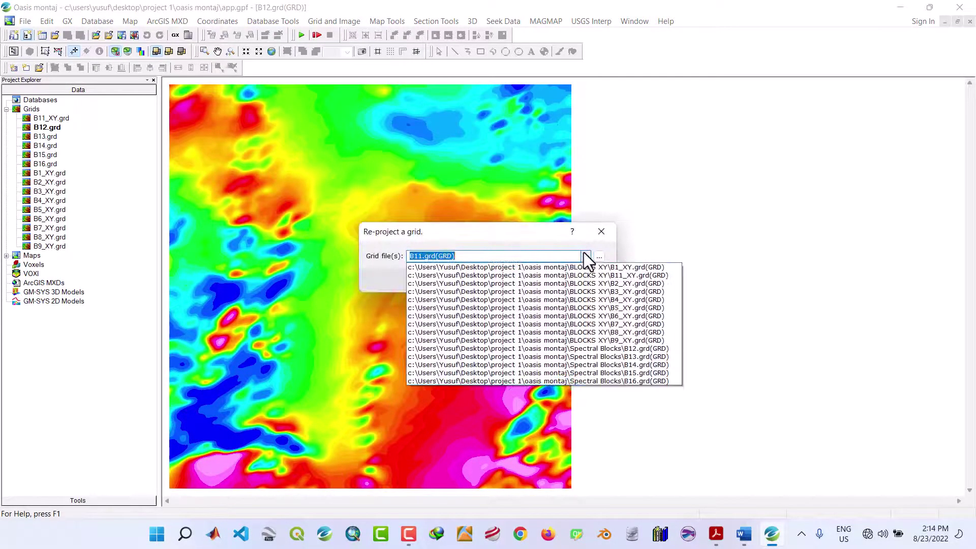
pyautogui.click(613, 355)
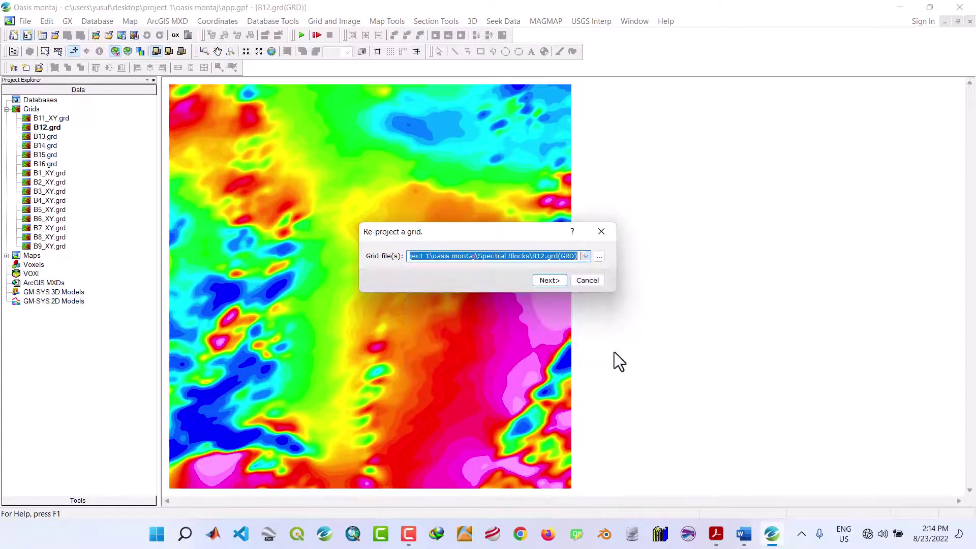
pyautogui.click(558, 282)
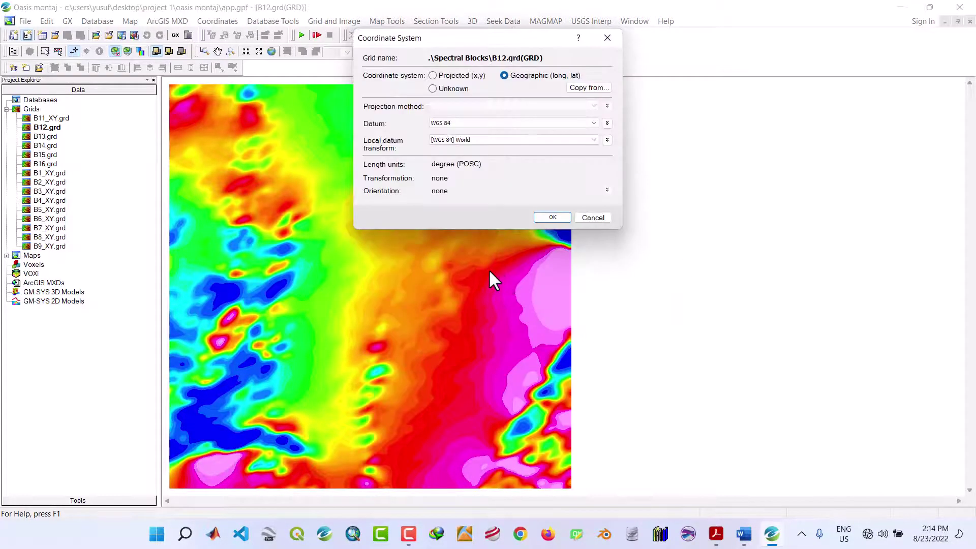
pyautogui.click(554, 217)
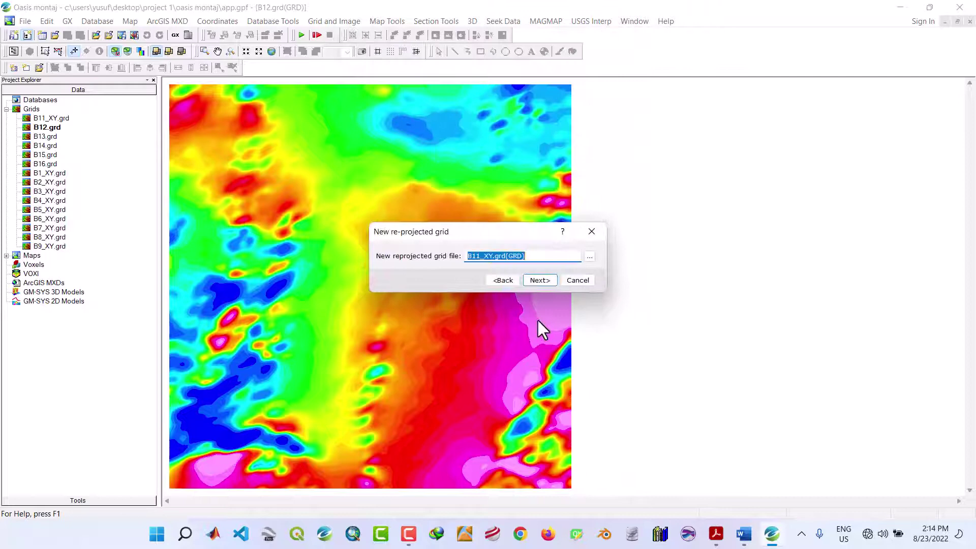
# Name the reprojected output B12_XY.grd, set it to projected (x,y) coordinates in WGS 84, generate the grid and fit it in view.
pyautogui.click(481, 255)
pyautogui.click(540, 280)
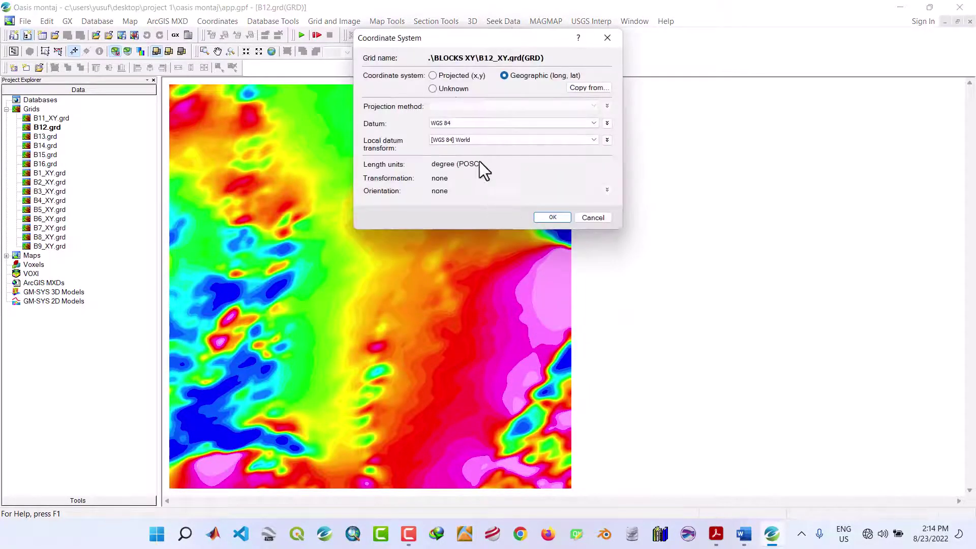
pyautogui.click(432, 75)
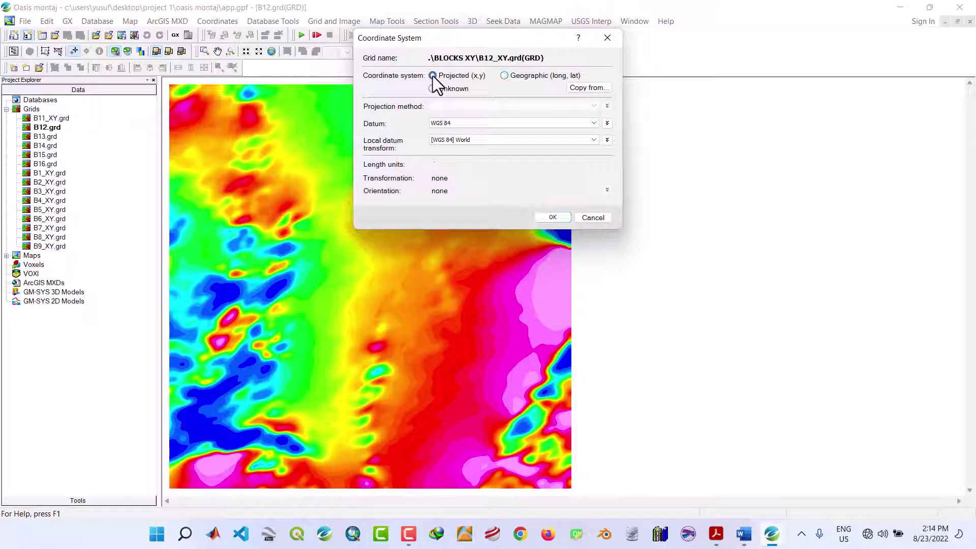
pyautogui.click(553, 217)
pyautogui.click(517, 313)
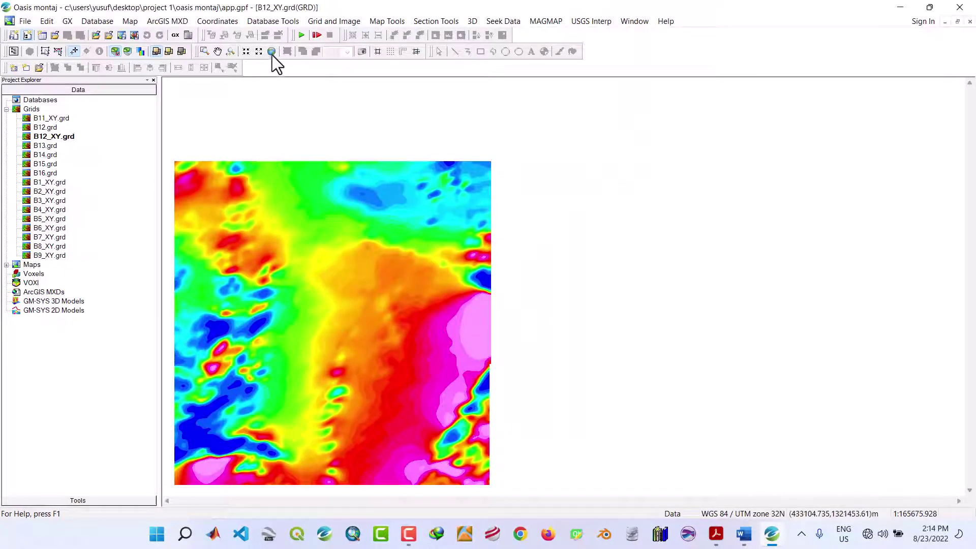
pyautogui.click(272, 51)
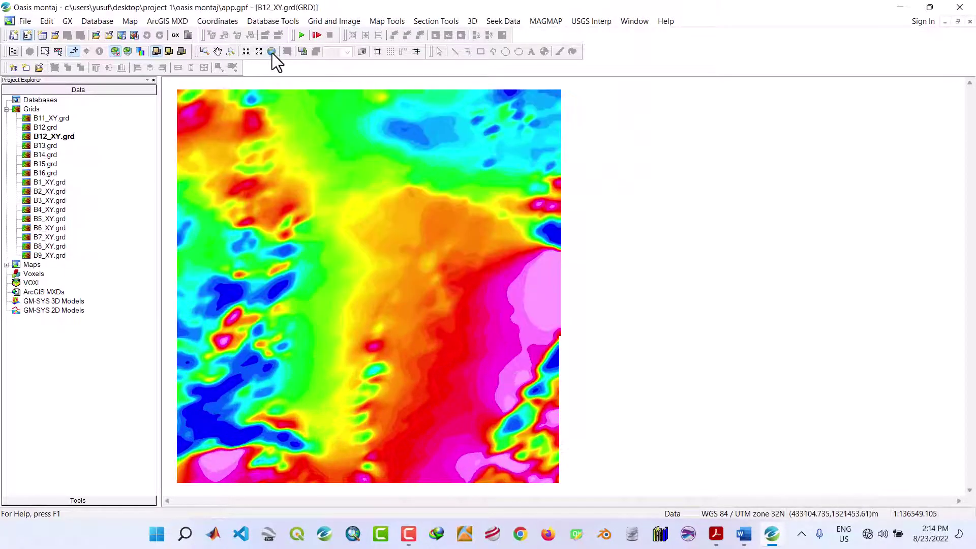
# Remove the original B12.grd from the project's grids.
pyautogui.rightClick(42, 130)
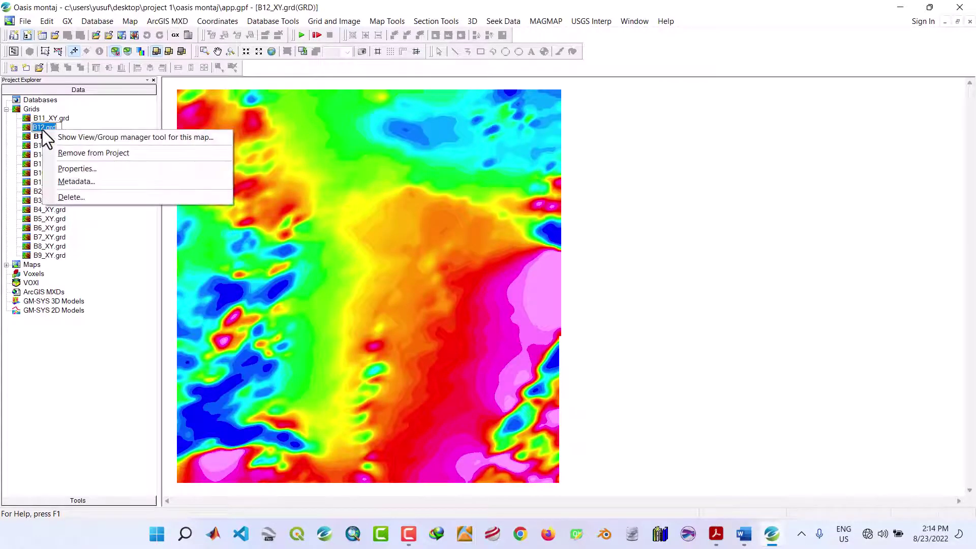
pyautogui.press('Escape')
pyautogui.rightClick(38, 129)
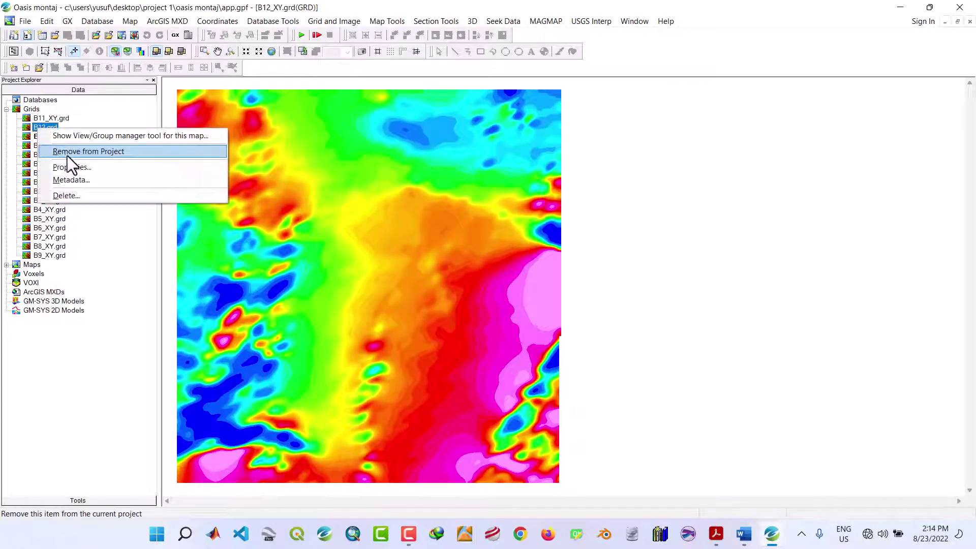
pyautogui.click(67, 154)
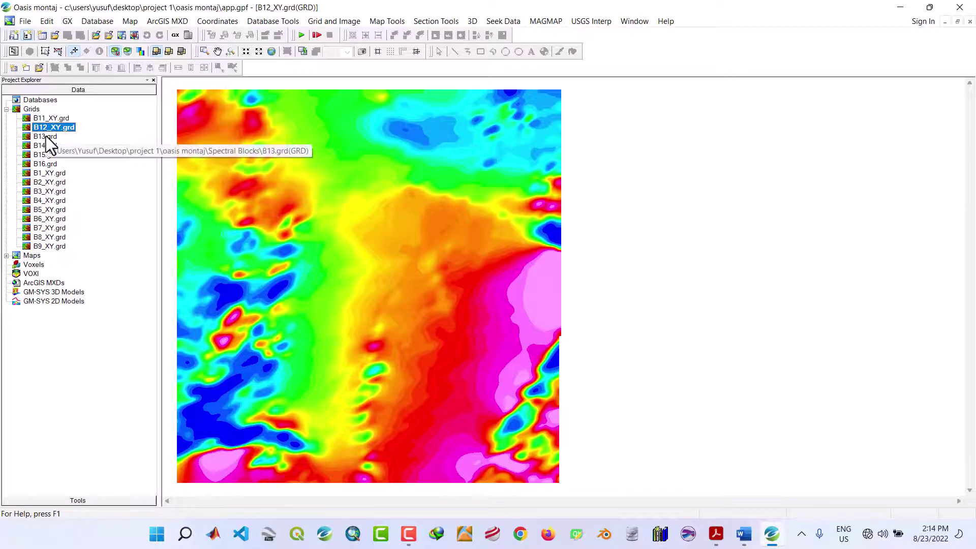
# Open B13.grd and start reprojecting the Spectral Blocks B13.grd file, accepting its geographic WGS 84 source coordinate system.
pyautogui.doubleClick(46, 137)
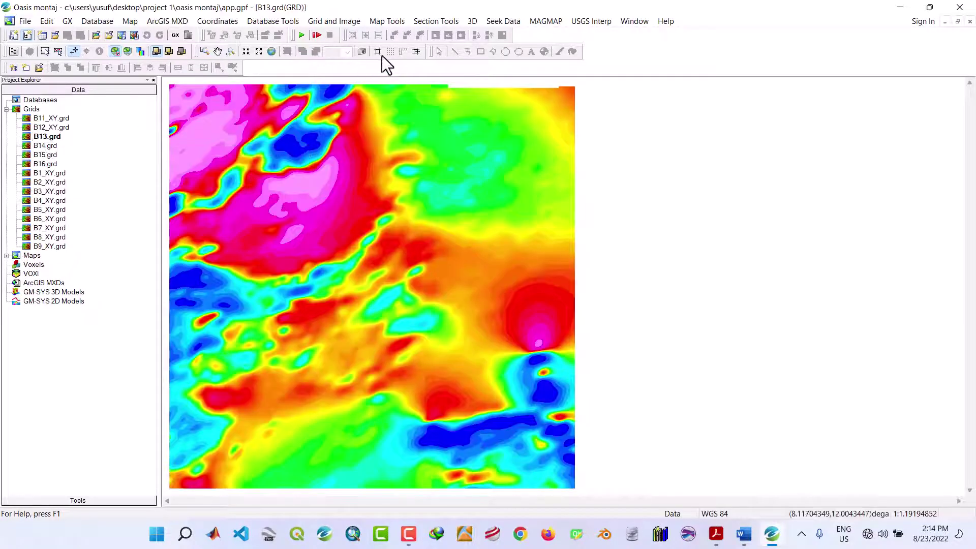
pyautogui.click(346, 23)
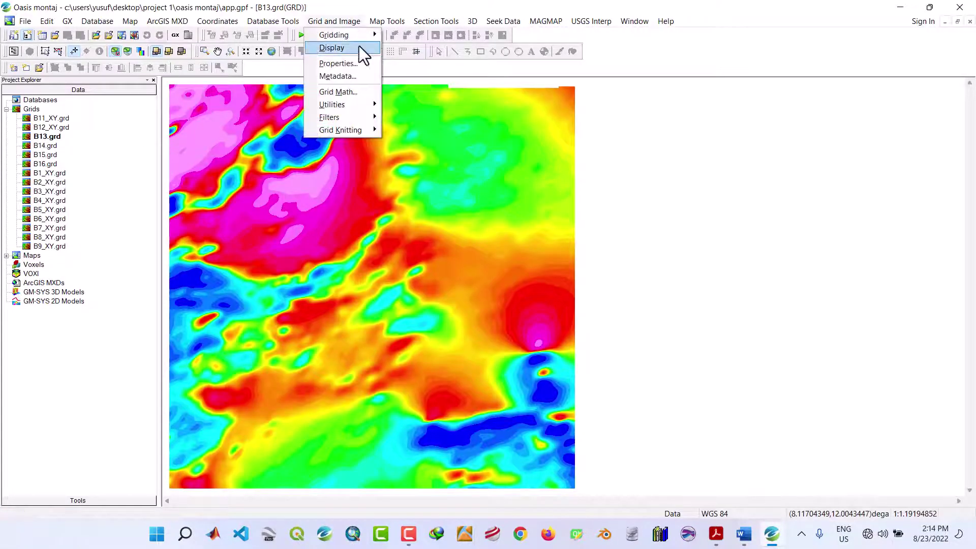
pyautogui.moveTo(360, 106)
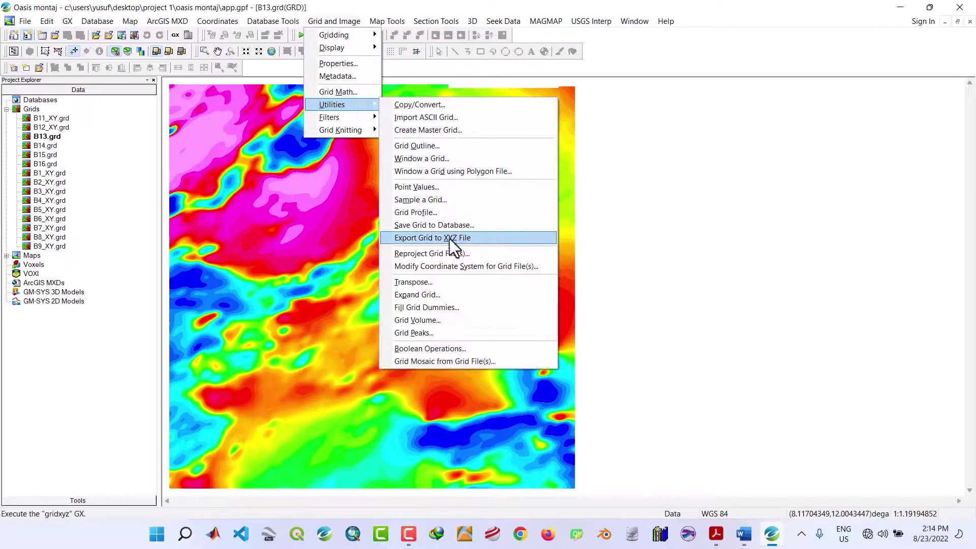
pyautogui.click(436, 254)
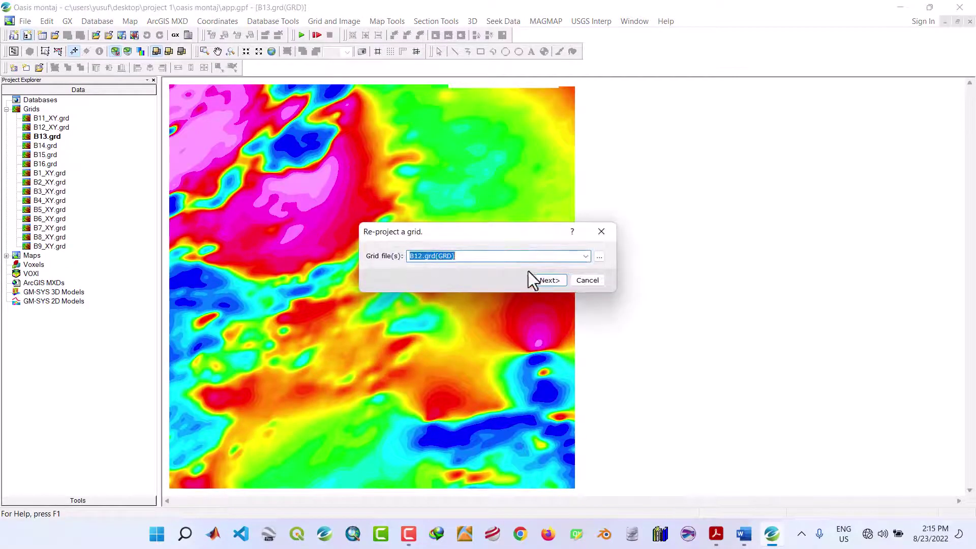
pyautogui.click(586, 256)
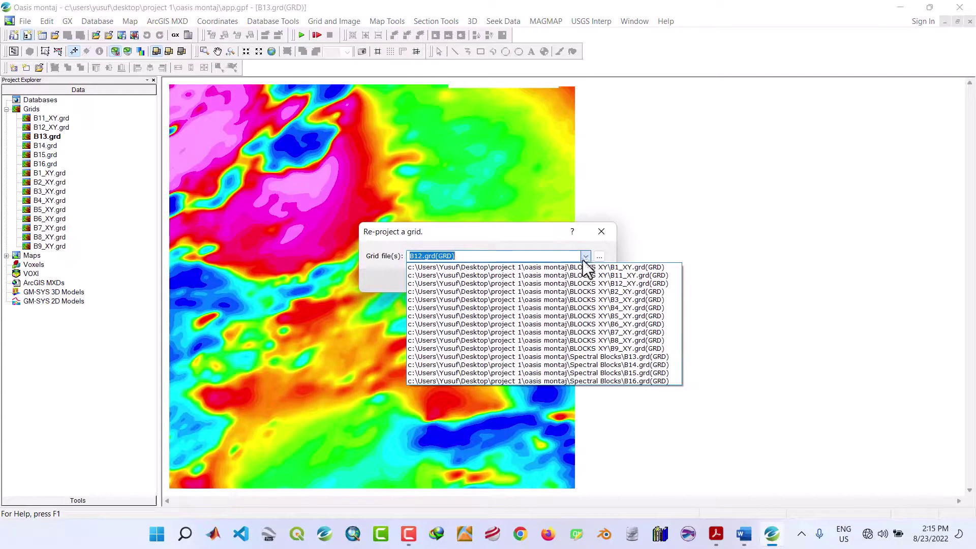
pyautogui.click(559, 358)
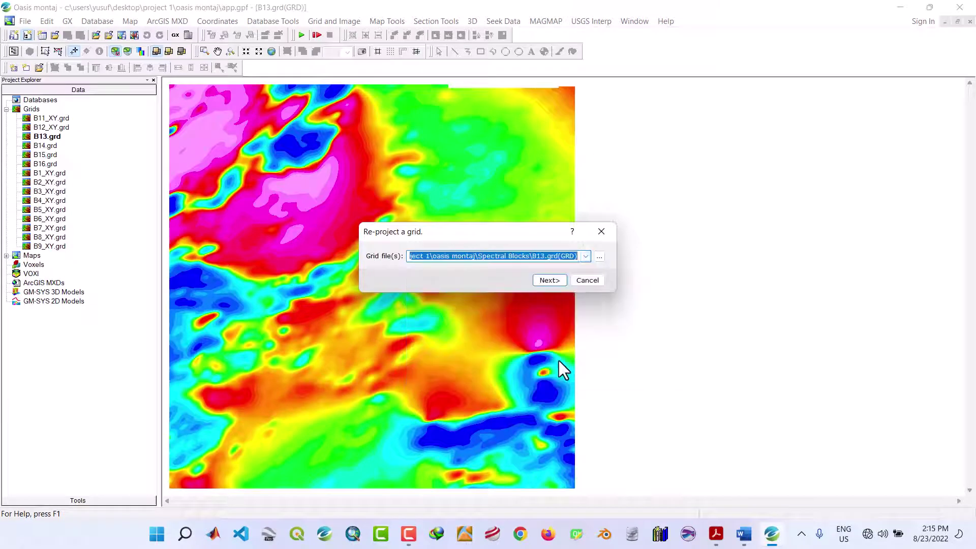
pyautogui.click(545, 282)
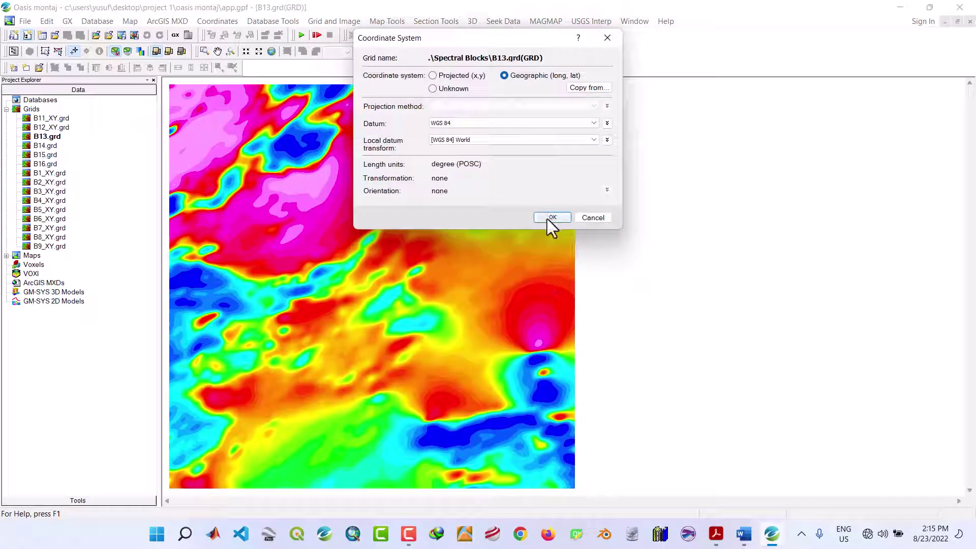
pyautogui.click(550, 219)
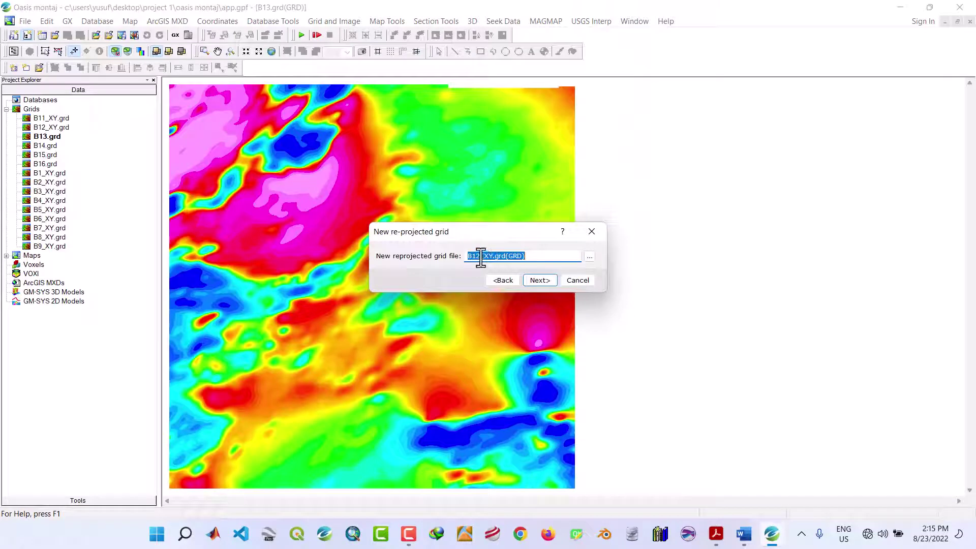
# Name the reprojected output B13_XY.grd, set it to projected (x,y) coordinates in WGS 84, generate the grid and fit it in view.
pyautogui.click(480, 256)
pyautogui.press('BackSpace')
pyautogui.write('3')
pyautogui.click(547, 280)
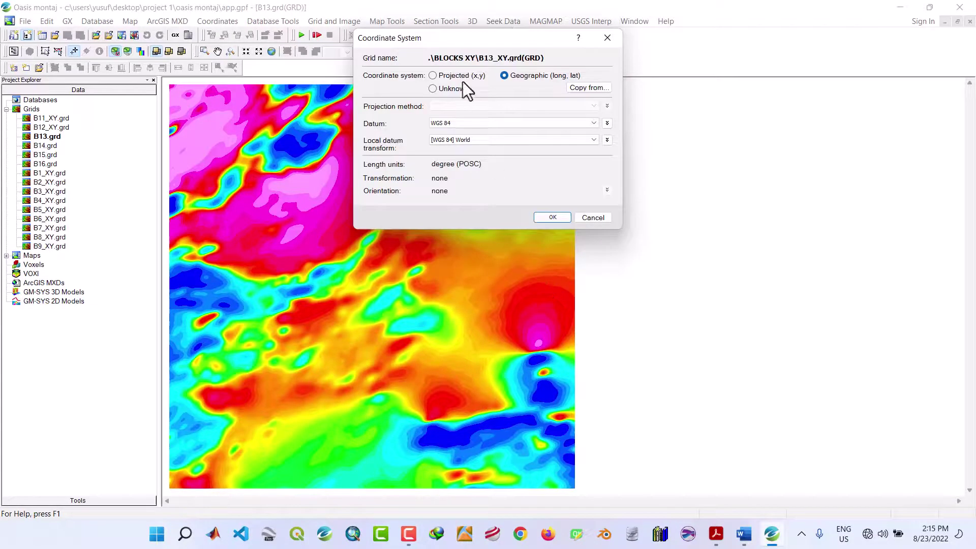
pyautogui.click(440, 77)
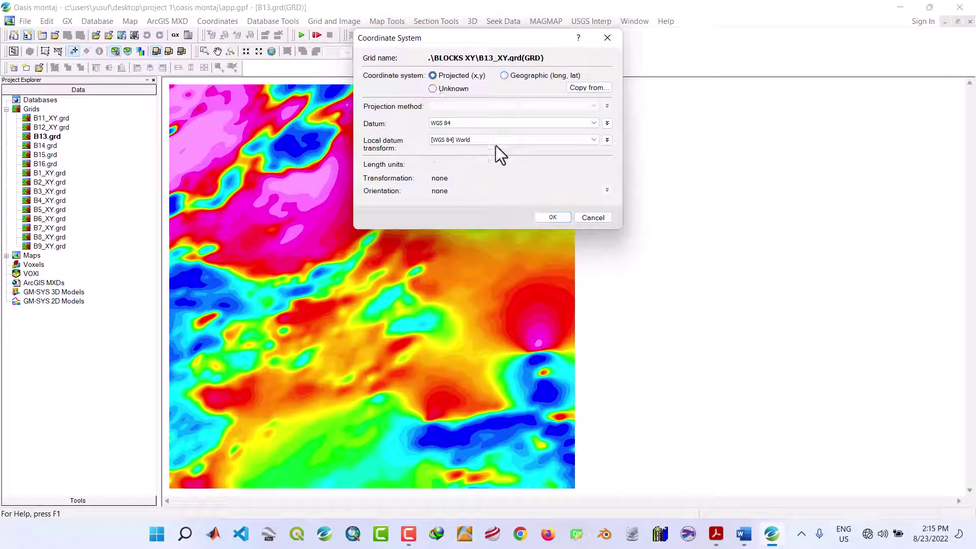
pyautogui.click(554, 218)
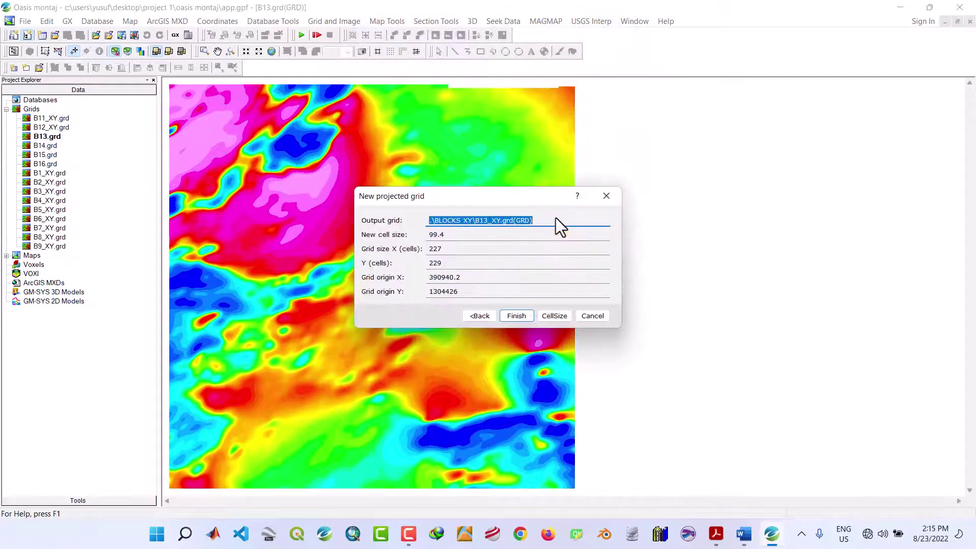
pyautogui.click(517, 316)
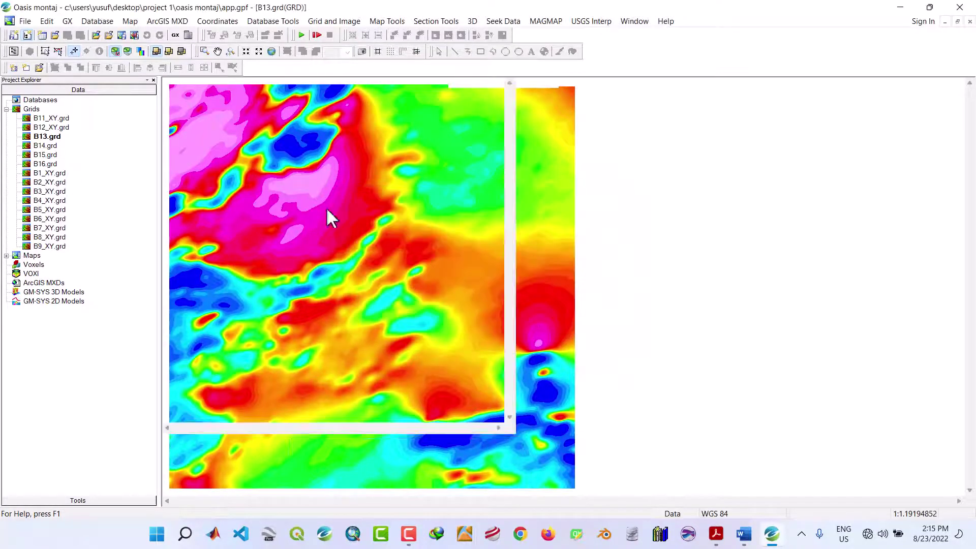
pyautogui.click(273, 51)
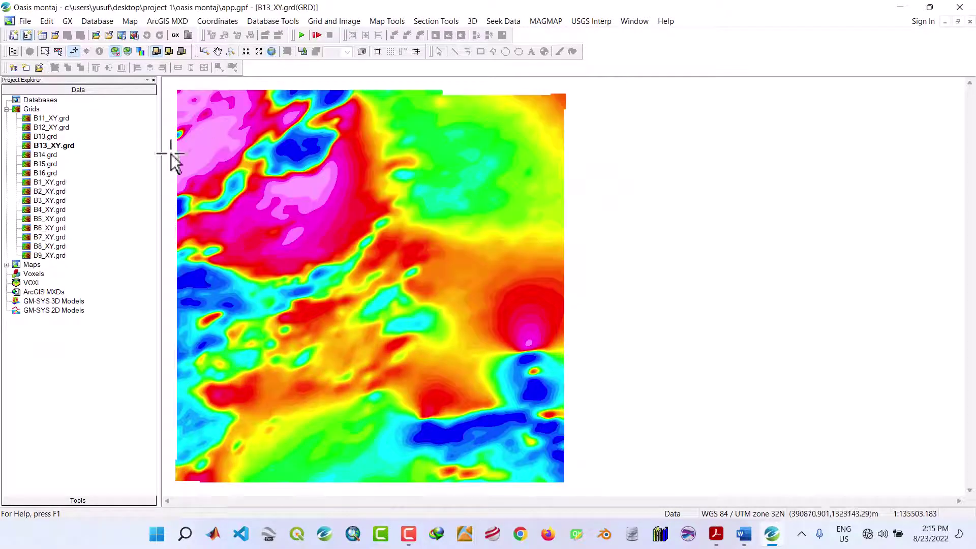
# Remove the original B13.grd from the project's grids.
pyautogui.rightClick(50, 138)
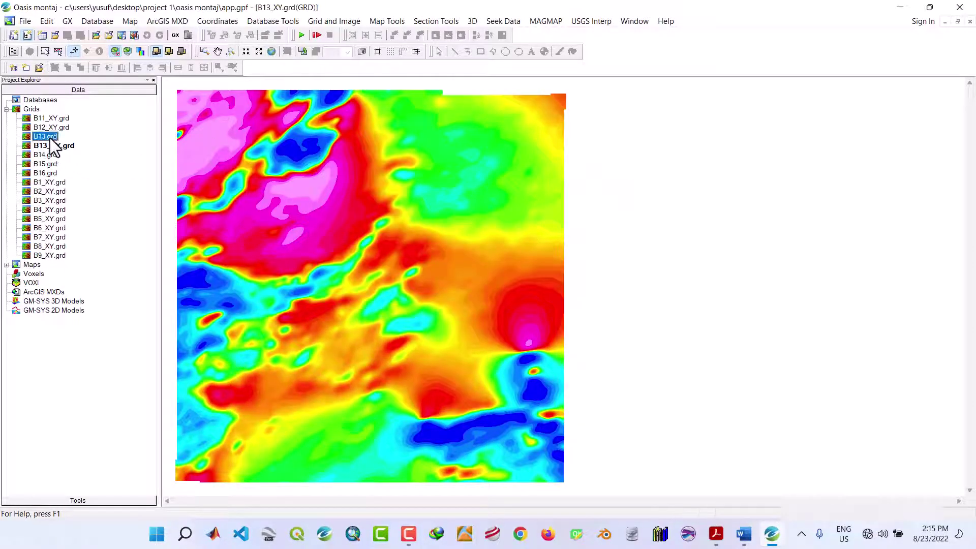
pyautogui.press('Escape')
pyautogui.rightClick(50, 137)
pyautogui.click(81, 160)
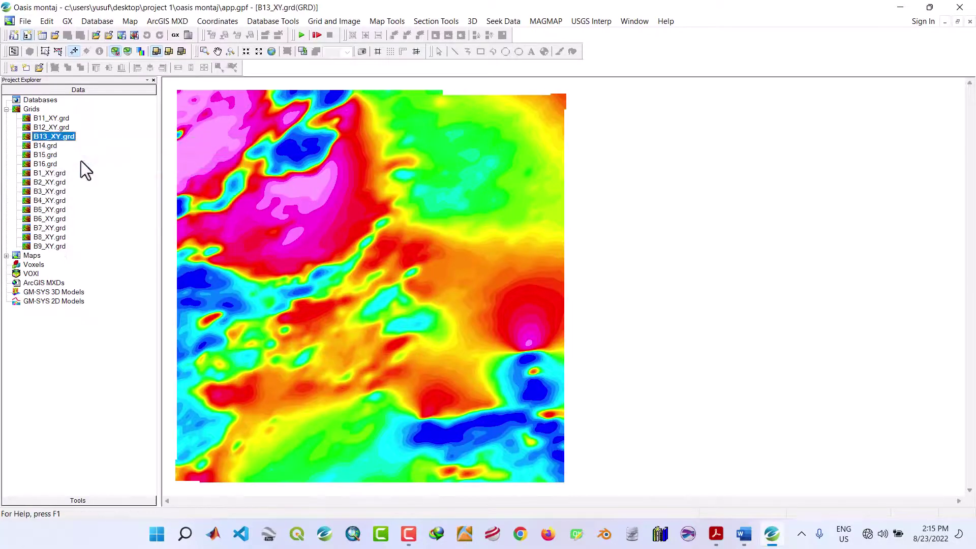
# Open B14.grd and start reprojecting the Spectral Blocks B14.grd file, accepting its geographic WGS 84 source coordinate system.
pyautogui.doubleClick(46, 146)
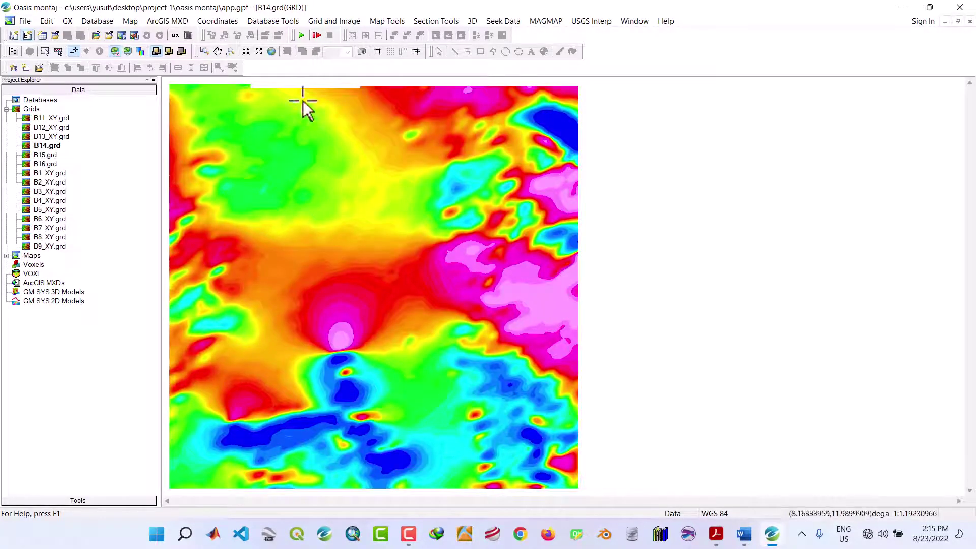
pyautogui.click(331, 21)
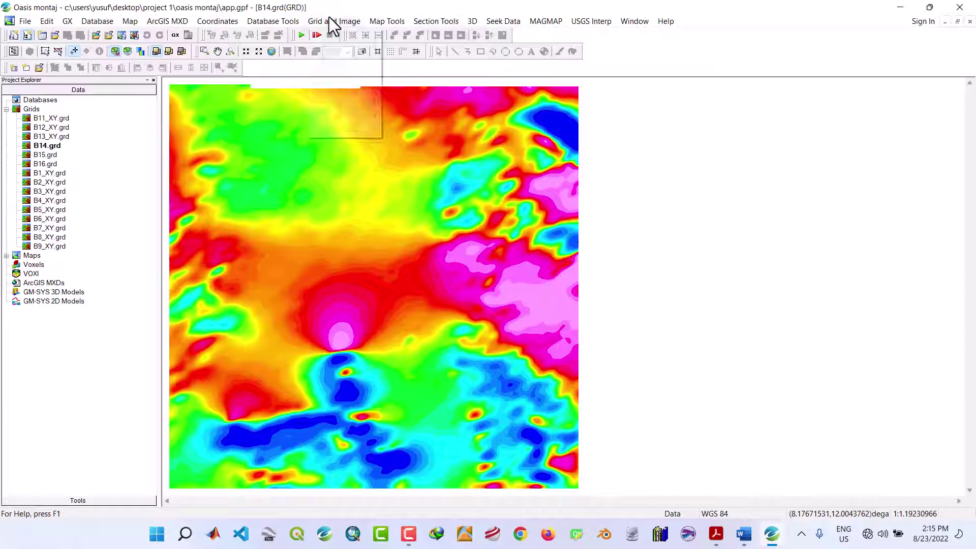
pyautogui.moveTo(356, 104)
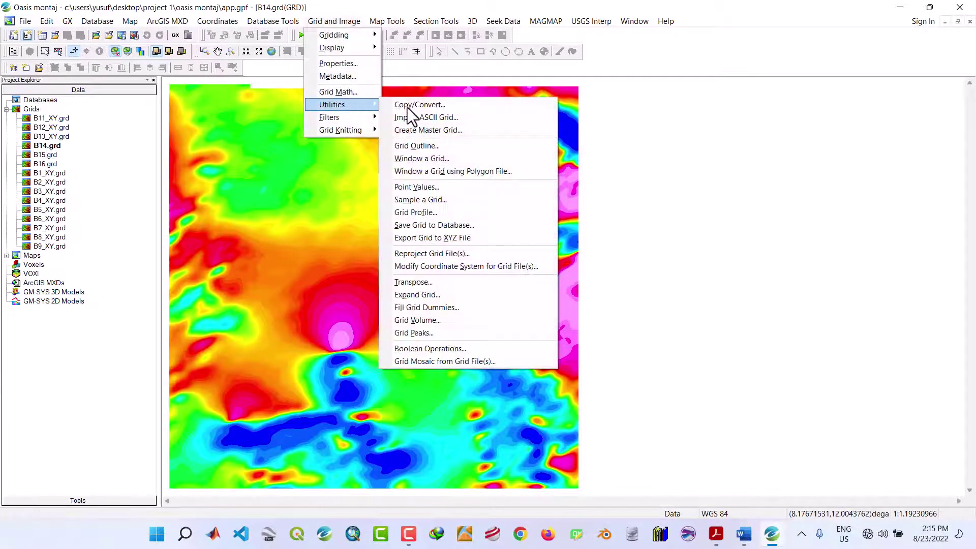
pyautogui.click(445, 252)
pyautogui.click(585, 257)
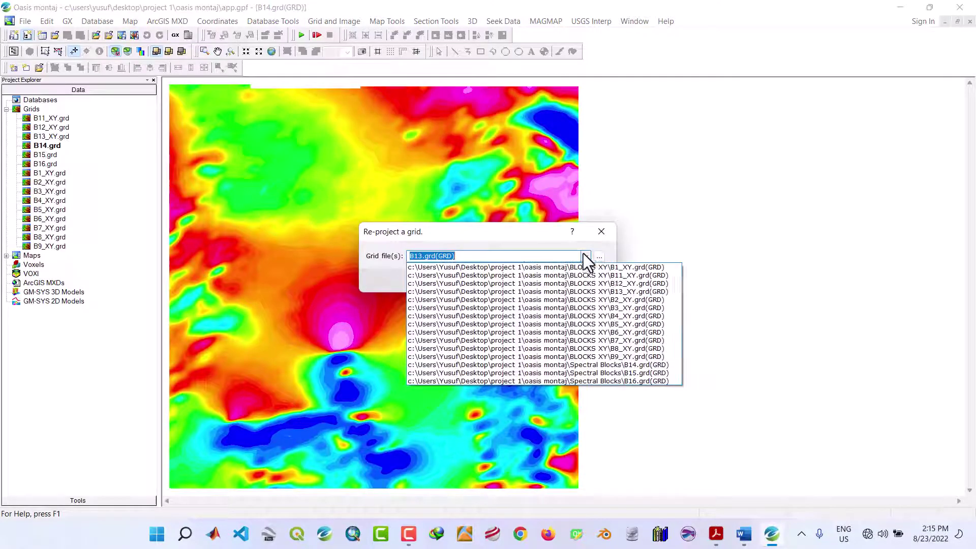
pyautogui.click(563, 365)
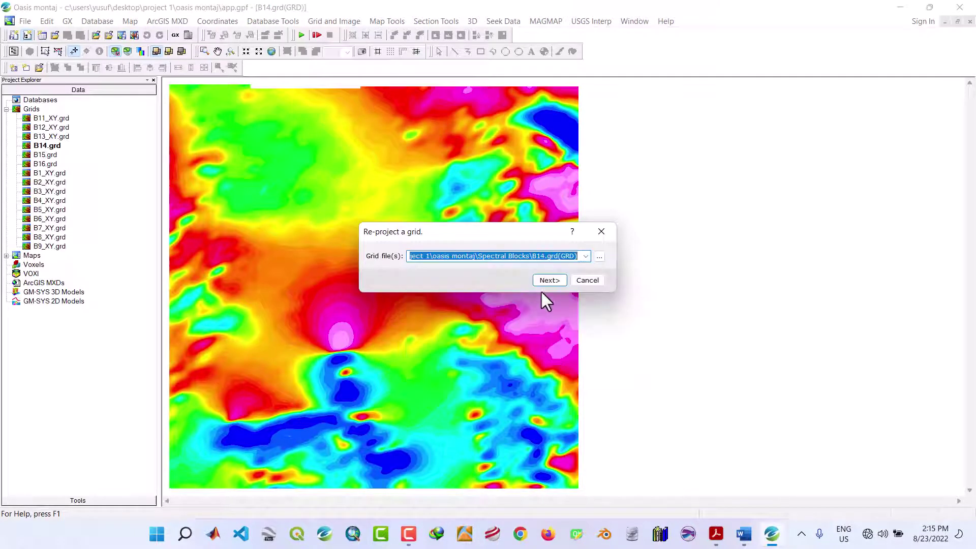
pyautogui.click(546, 280)
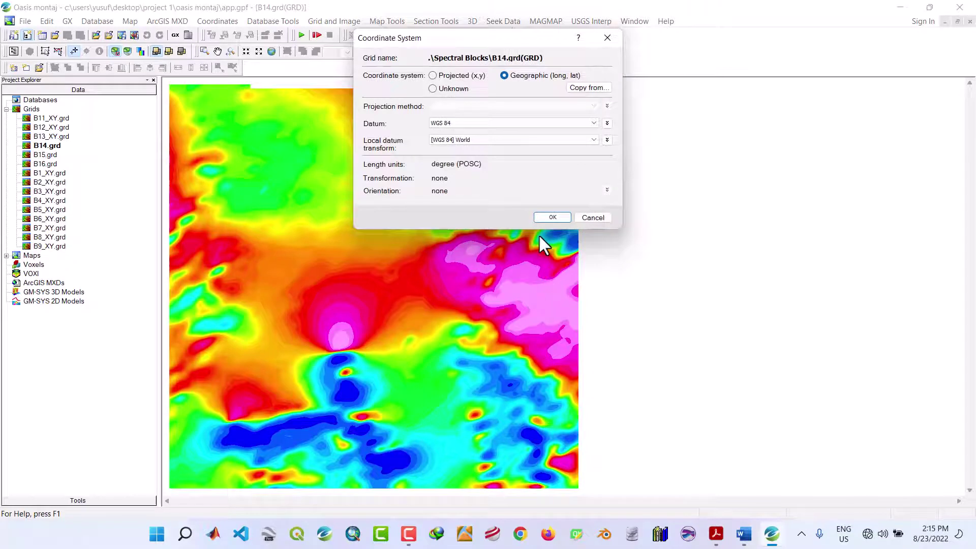
pyautogui.click(553, 218)
# Name the reprojected output B14_XY.grd, set it to projected (x,y) coordinates in WGS 84, generate the grid and fit it in view.
pyautogui.click(483, 260)
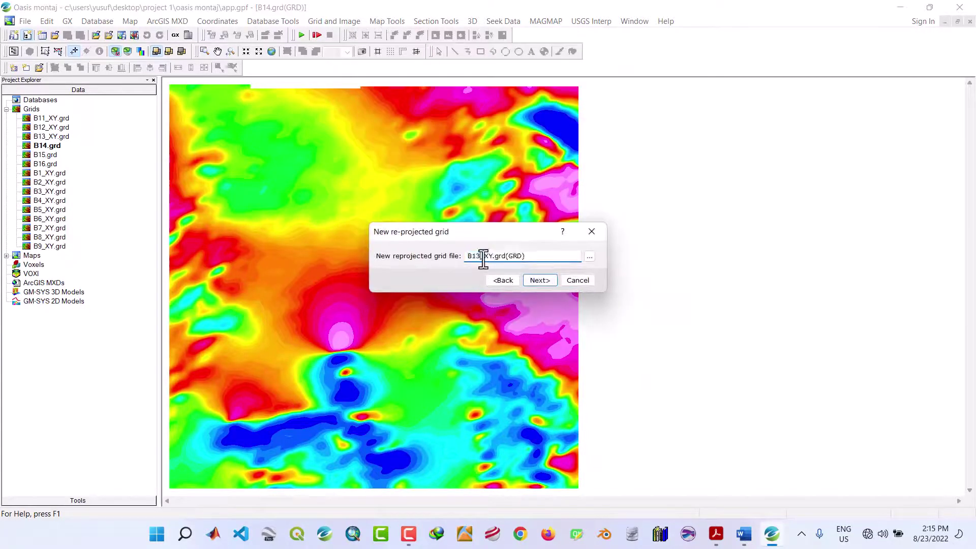
pyautogui.press('BackSpace')
pyautogui.write('4')
pyautogui.click(540, 280)
pyautogui.click(432, 76)
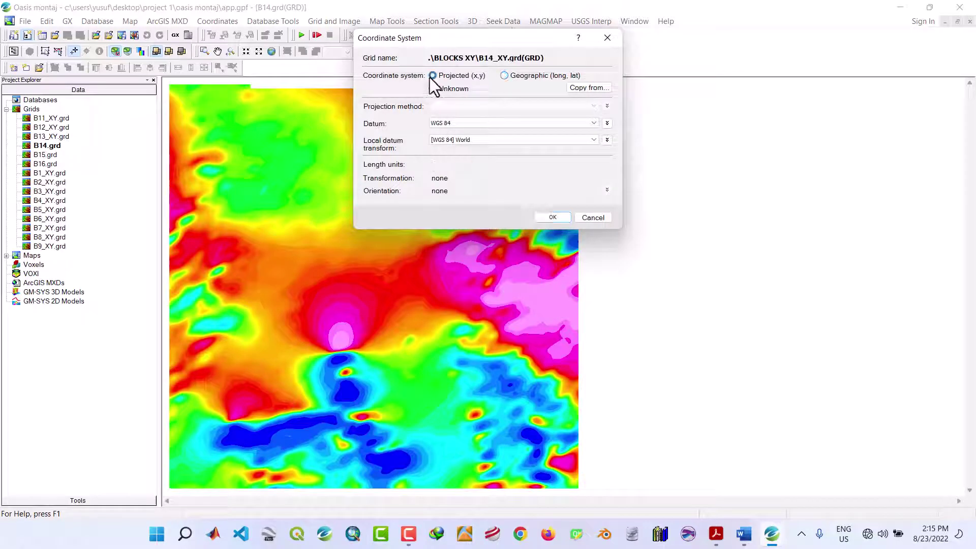
pyautogui.click(553, 217)
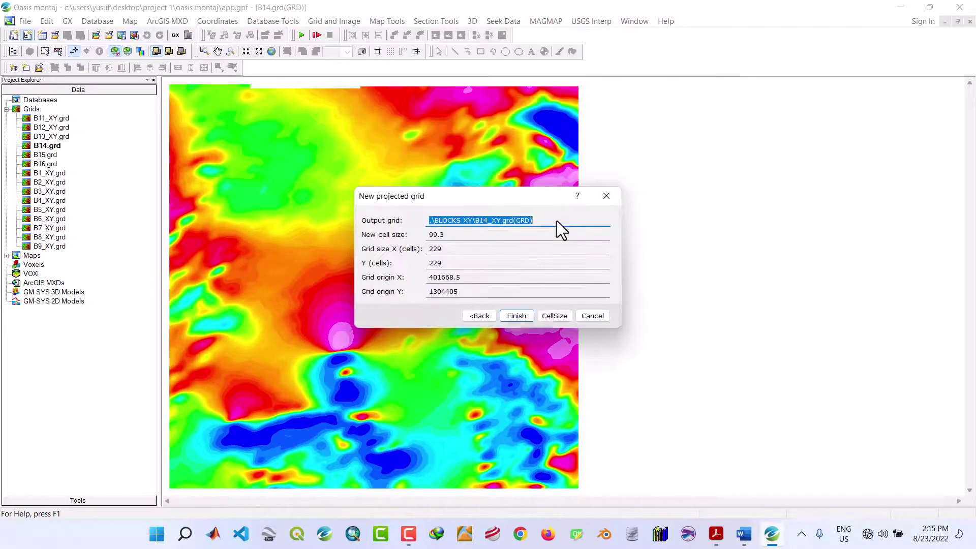
pyautogui.click(530, 315)
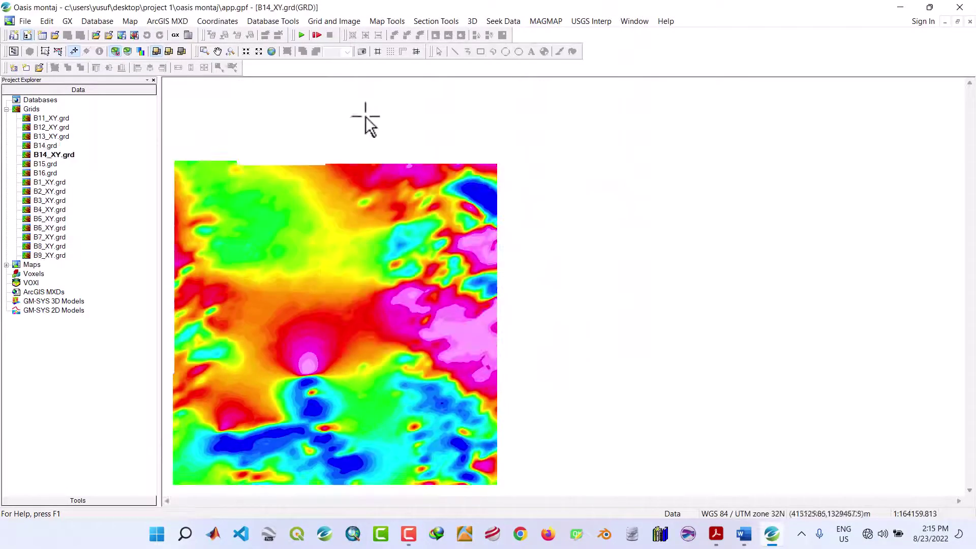
pyautogui.click(272, 53)
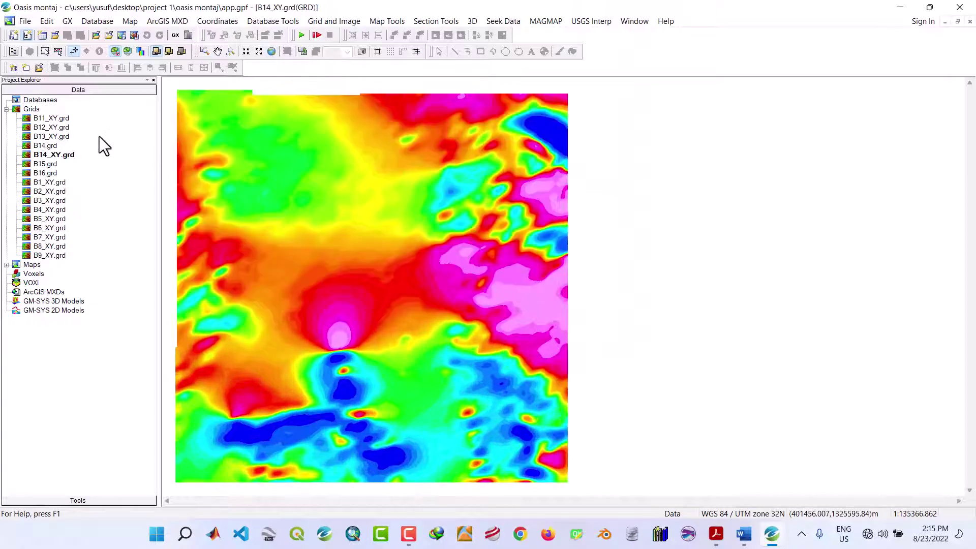
# Remove the original B14.grd from the project's grids.
pyautogui.click(56, 147)
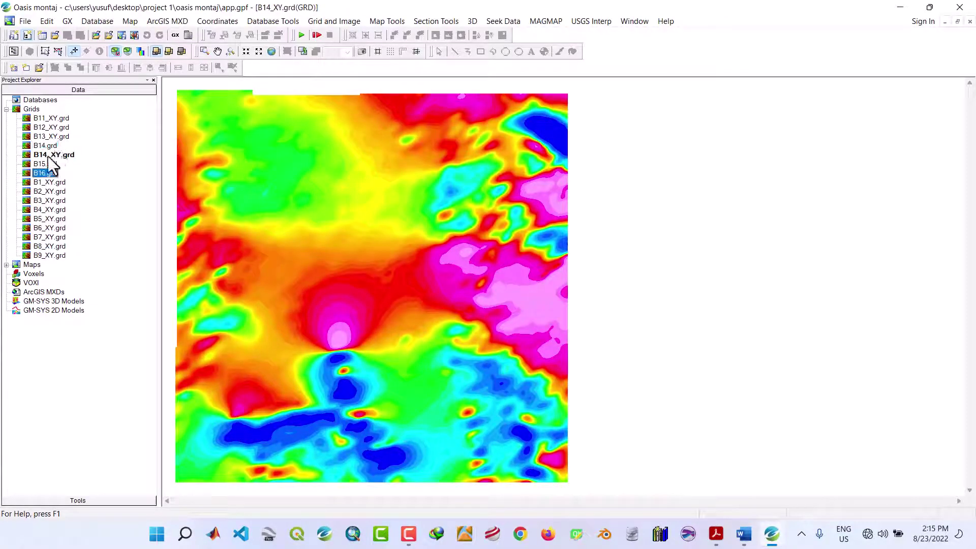
pyautogui.rightClick(43, 146)
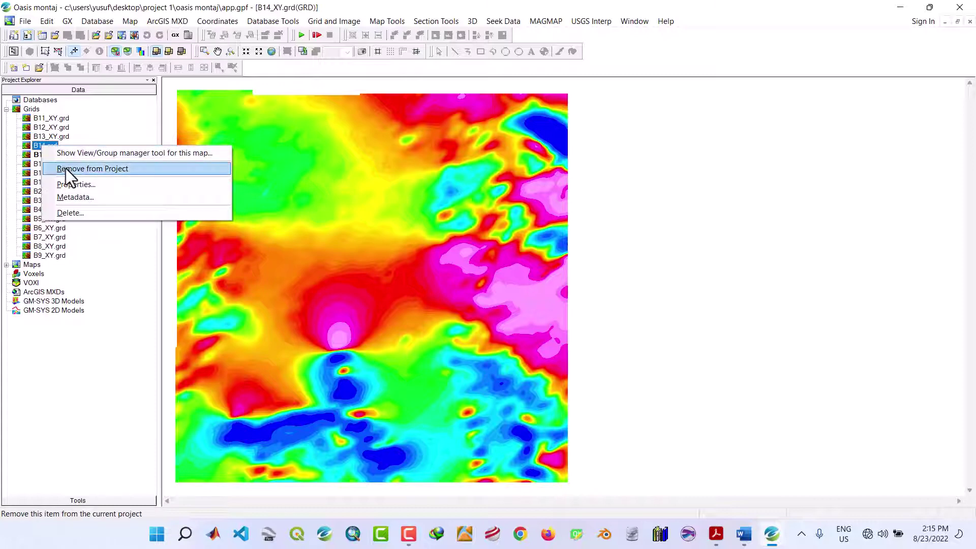
pyautogui.click(66, 169)
# Open B15.grd and start reprojecting the Spectral Blocks B15.grd file, accepting its geographic WGS 84 source coordinate system.
pyautogui.doubleClick(42, 154)
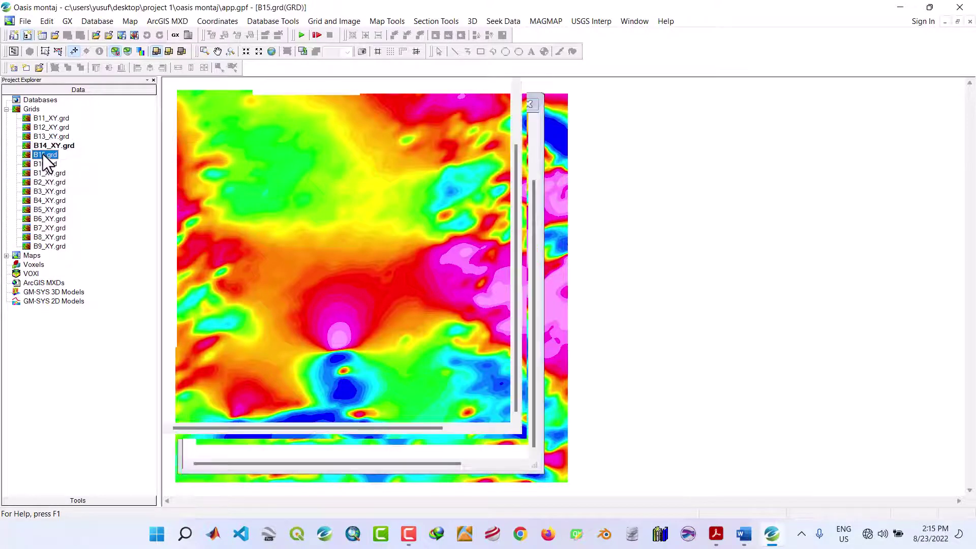
pyautogui.click(337, 21)
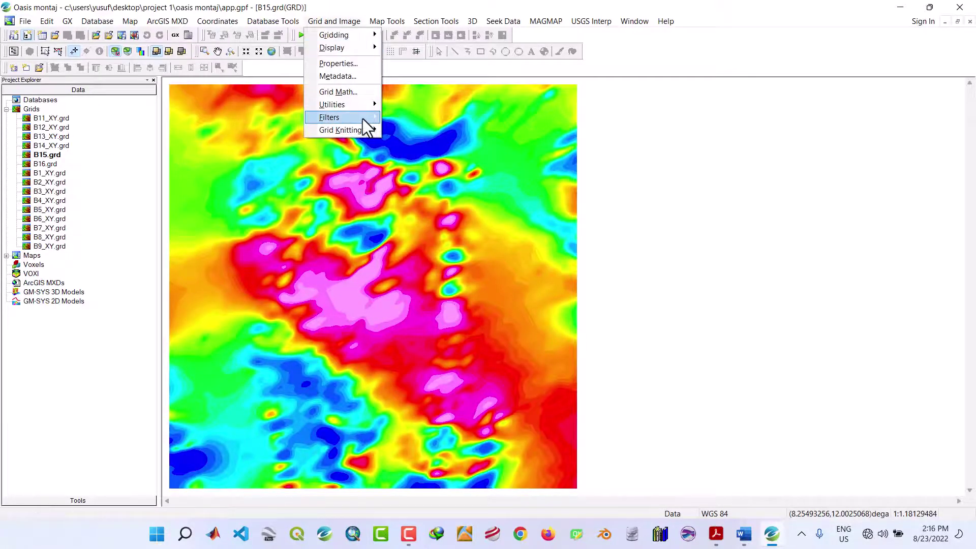
pyautogui.moveTo(366, 104)
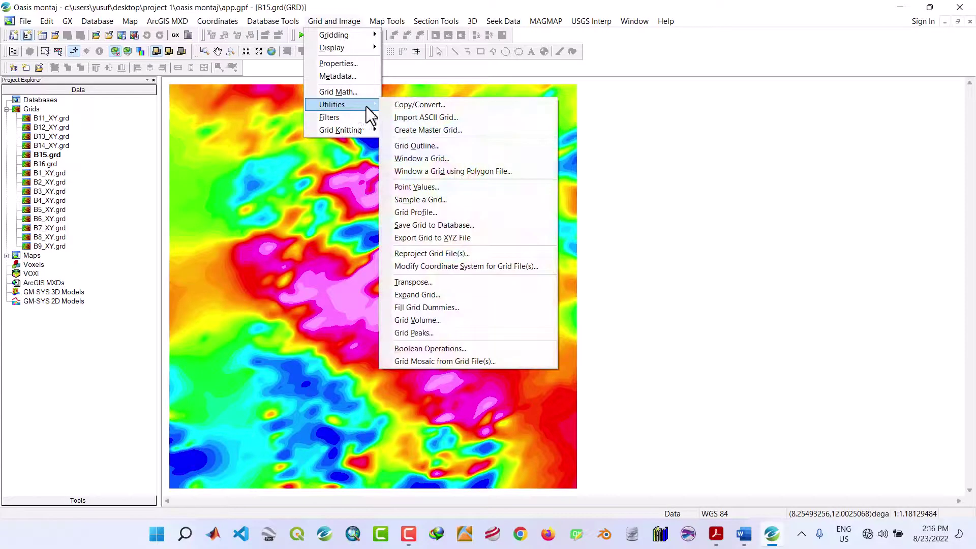
pyautogui.click(439, 253)
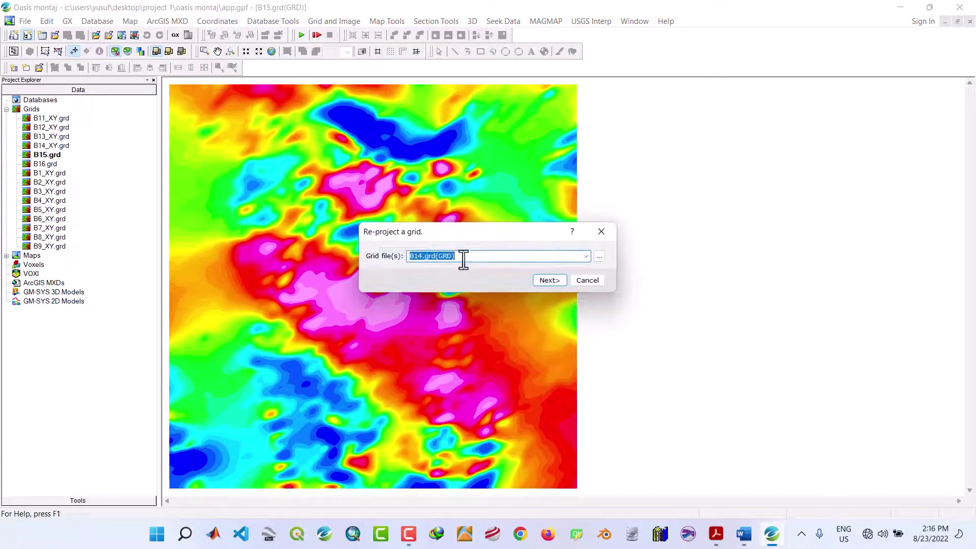
pyautogui.click(586, 257)
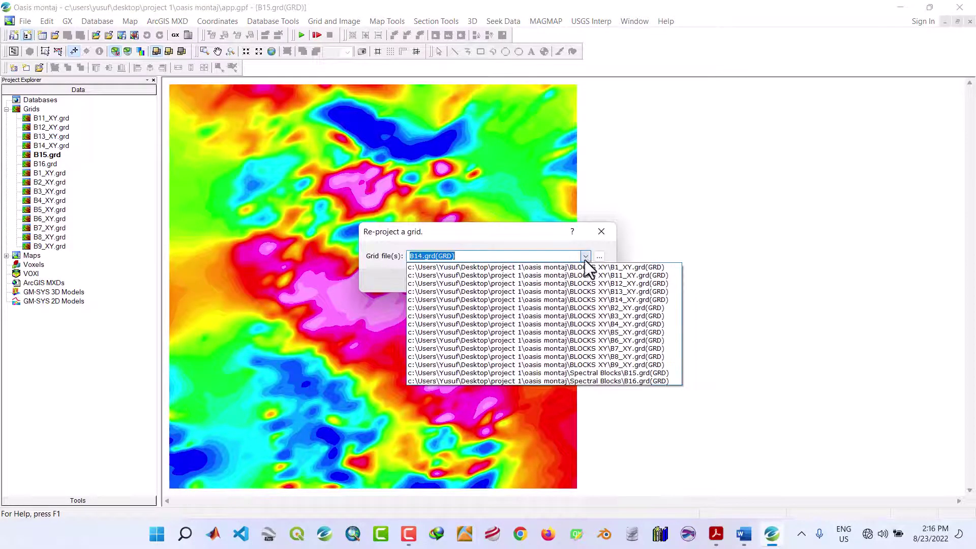
pyautogui.click(533, 373)
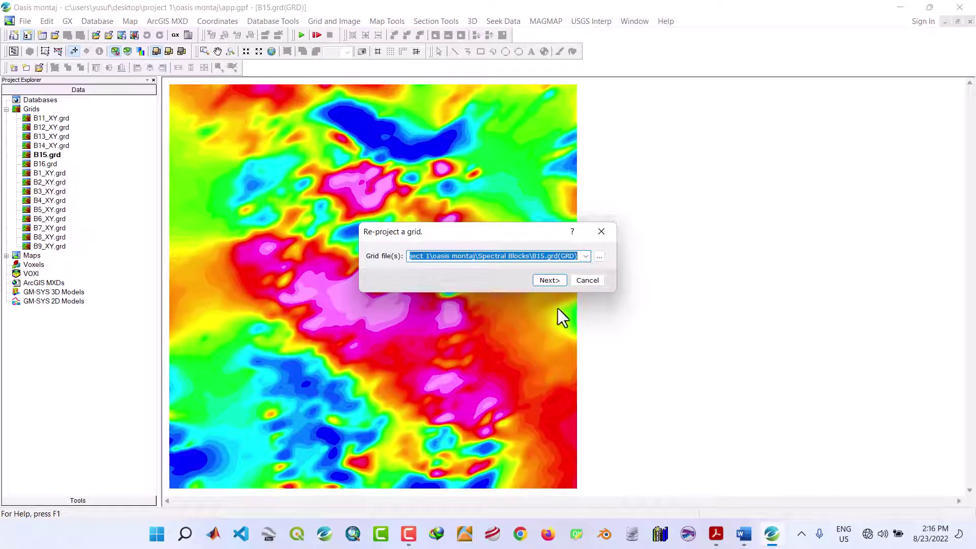
pyautogui.click(549, 281)
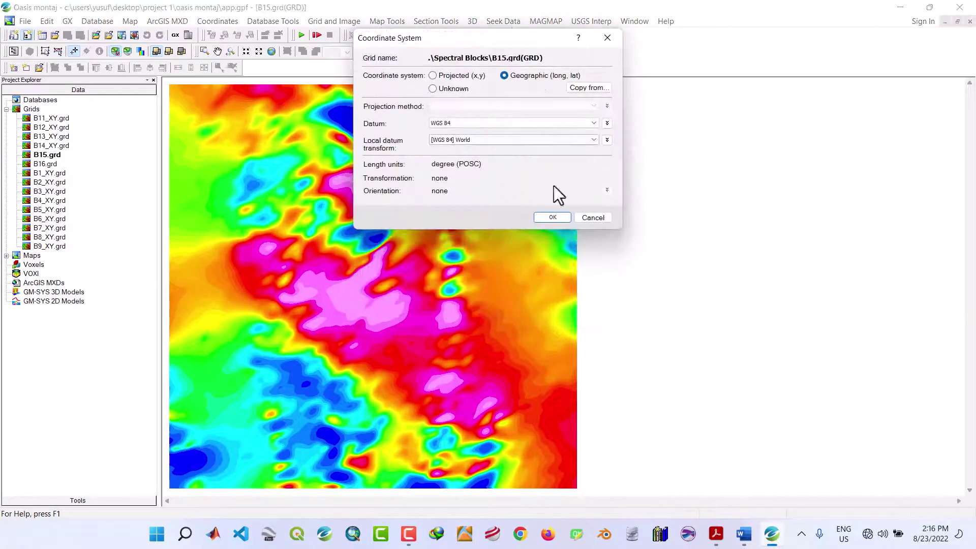
pyautogui.click(553, 217)
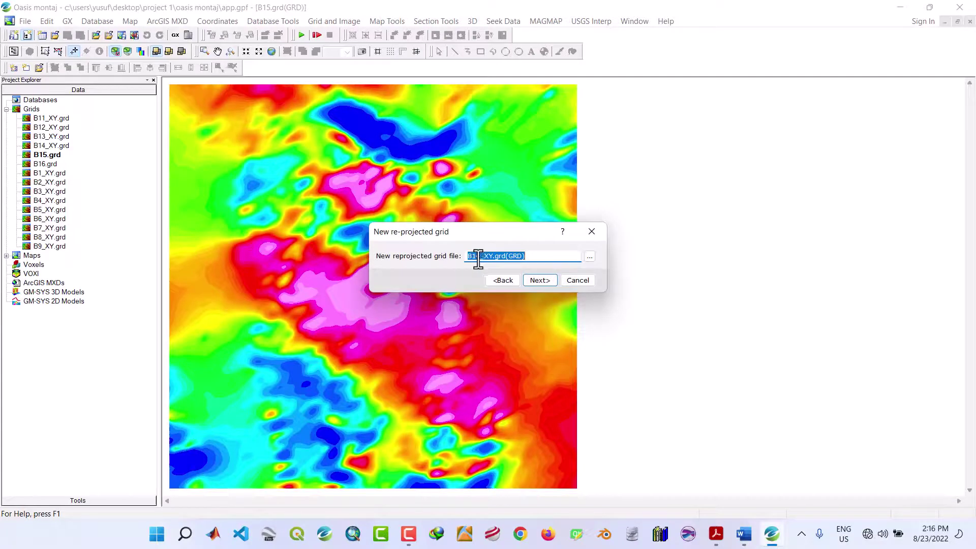
# Name the reprojected output B15_XY.grd, set it to projected (x,y) coordinates in WGS 84, generate the grid and fit it in view.
pyautogui.click(481, 259)
pyautogui.press('BackSpace')
pyautogui.write('5')
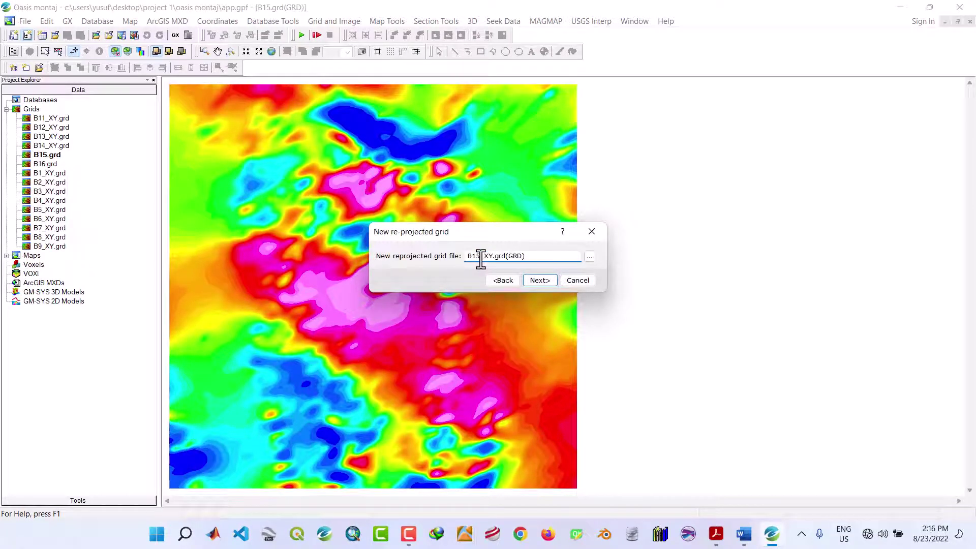
pyautogui.click(532, 279)
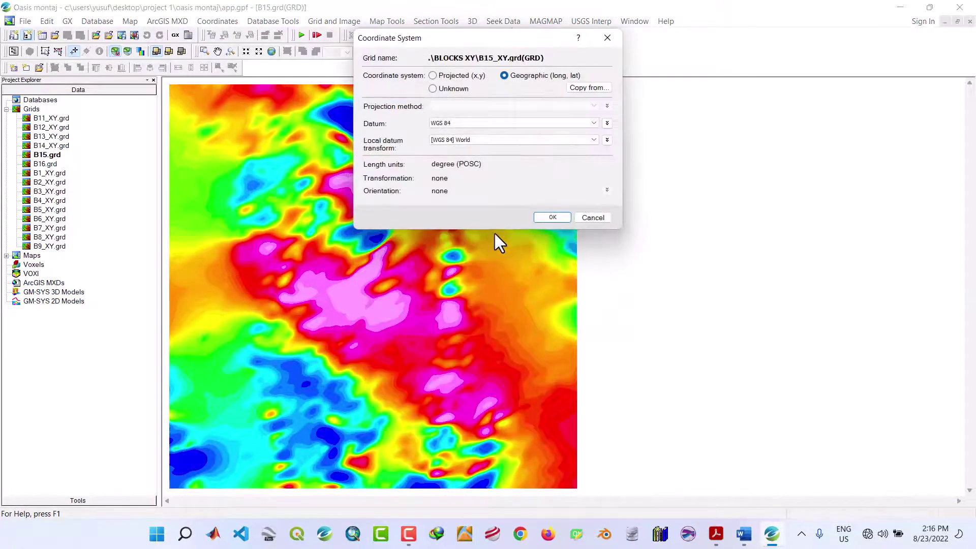
pyautogui.click(436, 77)
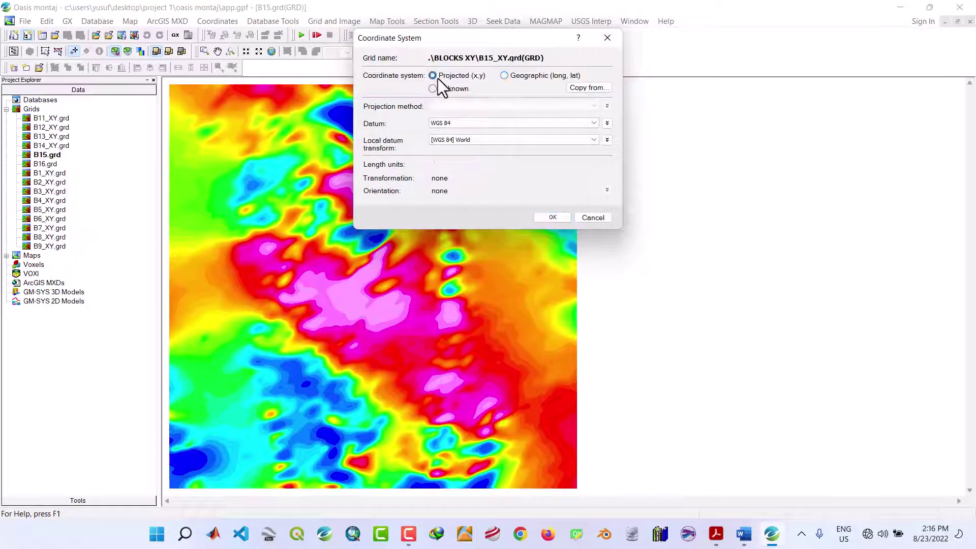
pyautogui.click(552, 217)
pyautogui.click(523, 317)
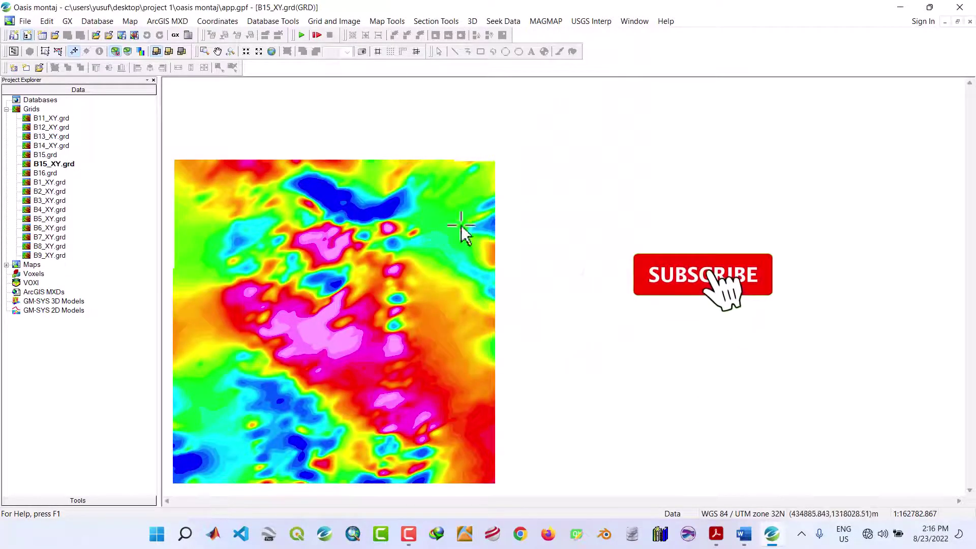
pyautogui.click(270, 52)
# Remove the original B15.grd from the project's grids.
pyautogui.click(49, 157)
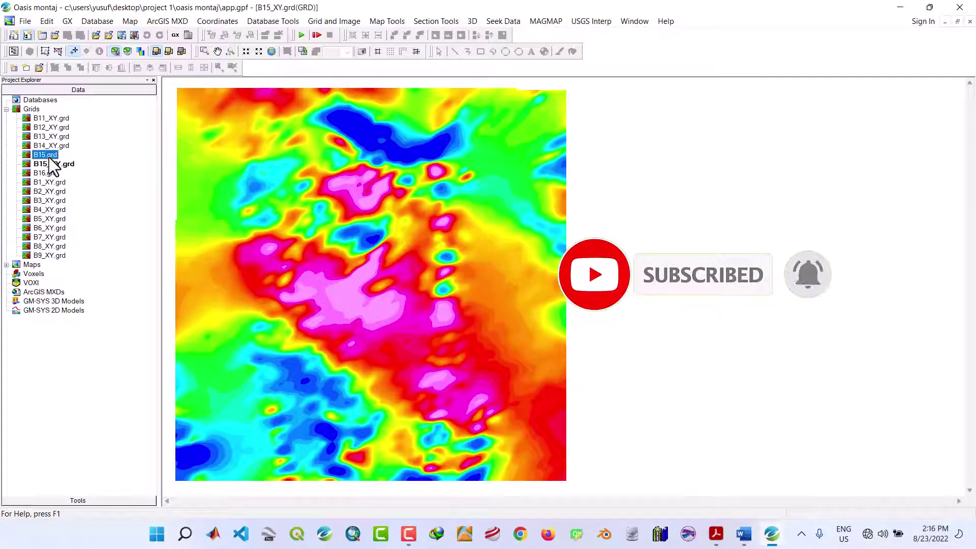
pyautogui.rightClick(50, 159)
pyautogui.press('Escape')
pyautogui.rightClick(52, 158)
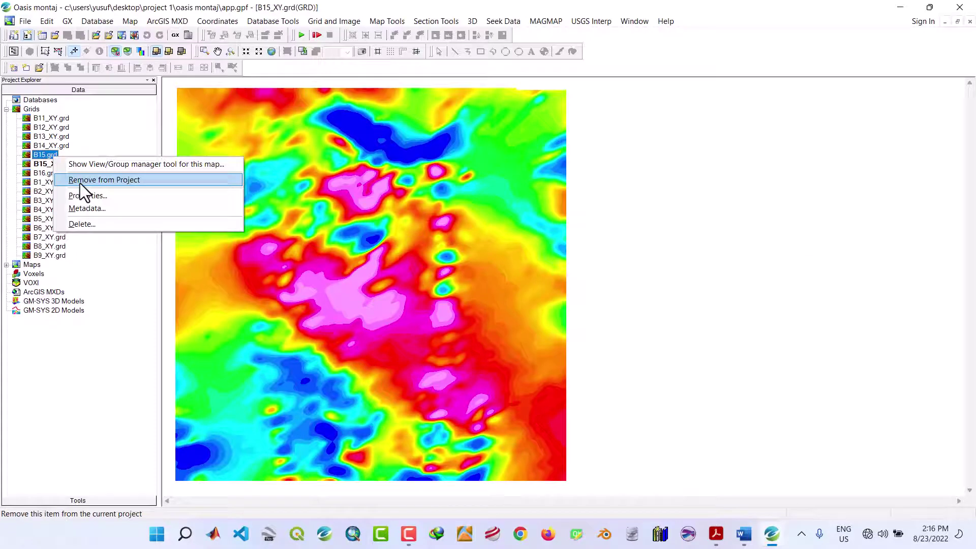
pyautogui.click(80, 183)
# Open B16.grd and start reprojecting the Spectral Blocks B16.grd file, accepting its geographic WGS 84 source coordinate system.
pyautogui.doubleClick(43, 164)
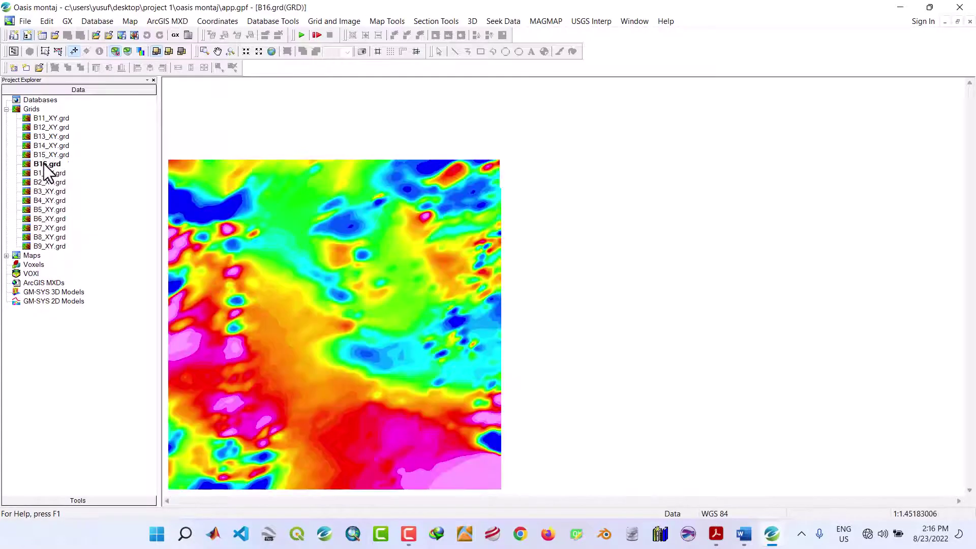
pyautogui.click(319, 20)
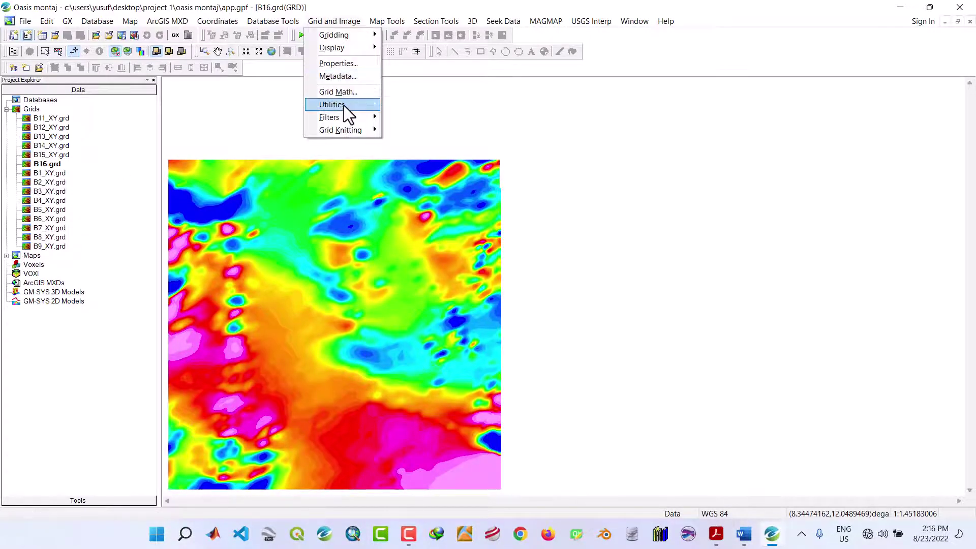
pyautogui.moveTo(343, 105)
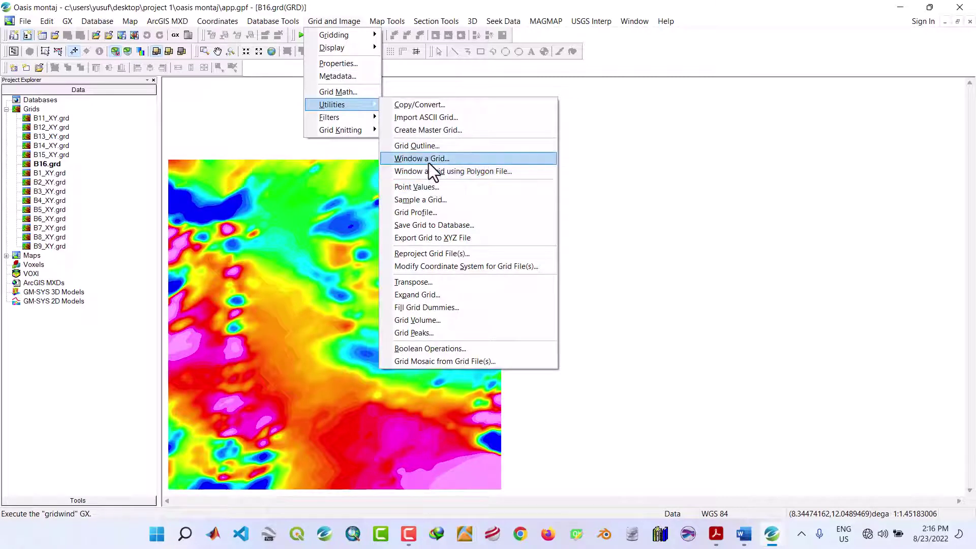
pyautogui.click(431, 252)
pyautogui.click(585, 257)
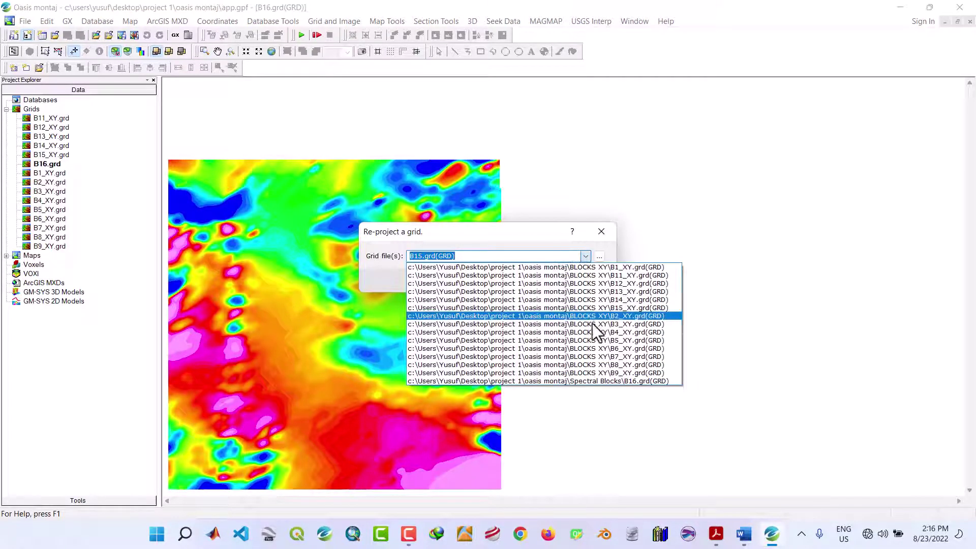
pyautogui.click(598, 380)
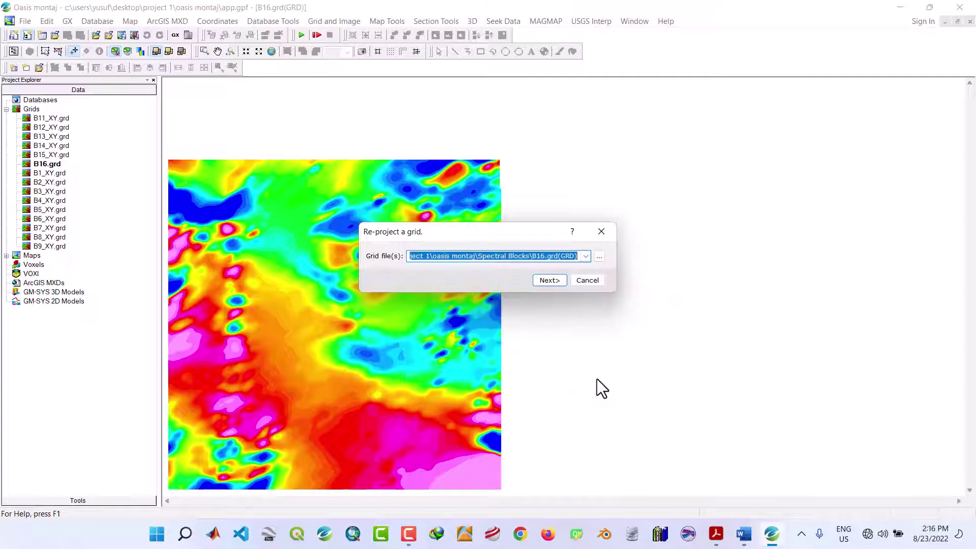
pyautogui.click(550, 279)
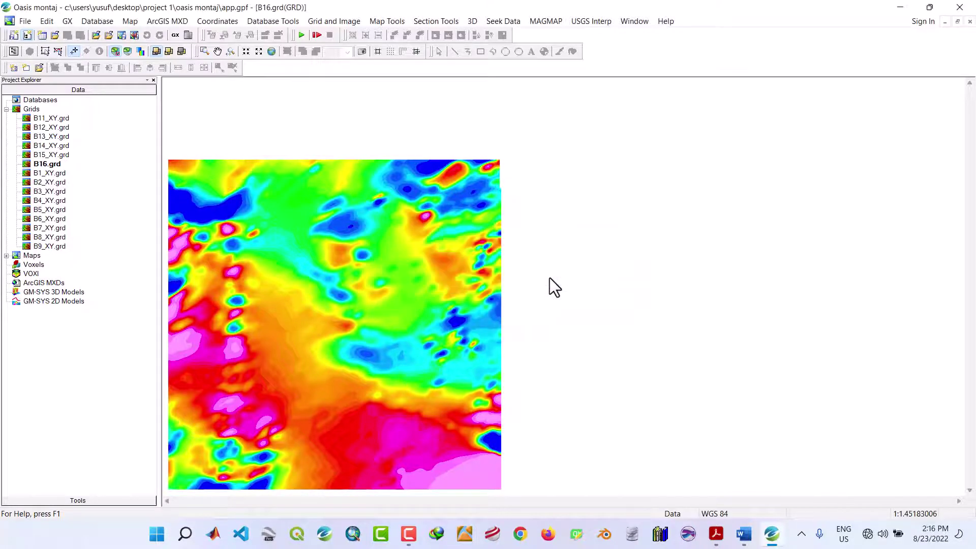
pyautogui.click(557, 218)
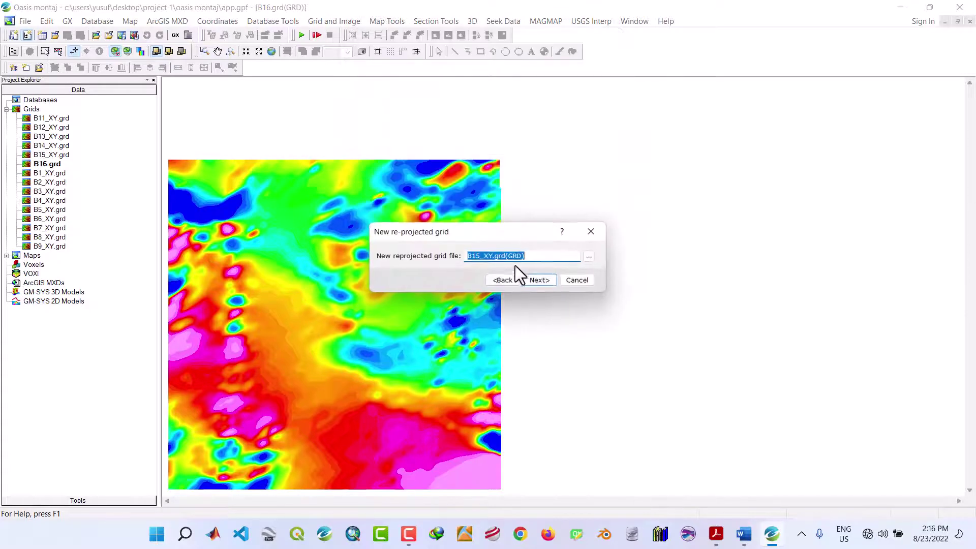
# Name the reprojected output B16_XY.grd, set it to projected (x,y) coordinates in WGS 84, generate the grid and fit it in view.
pyautogui.click(484, 257)
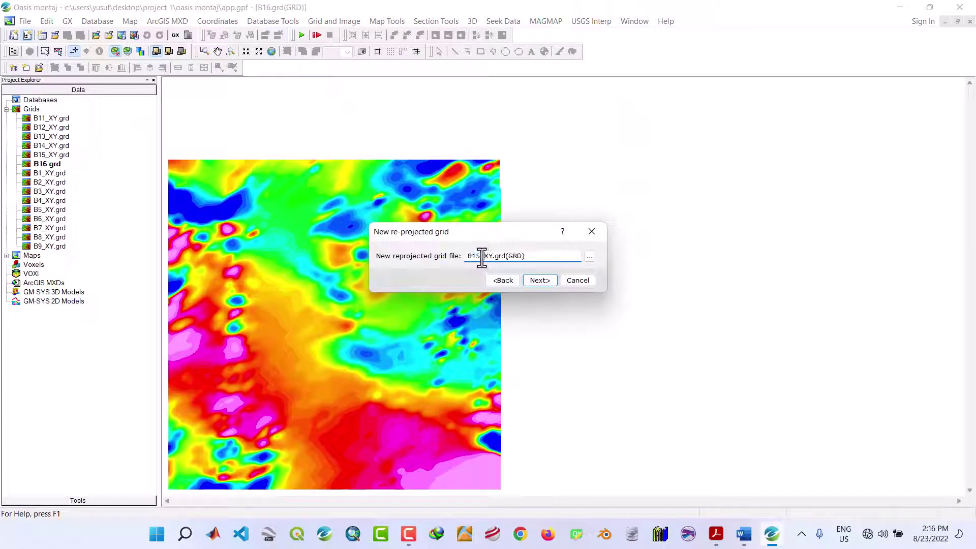
pyautogui.press('BackSpace')
pyautogui.write('6')
pyautogui.click(530, 280)
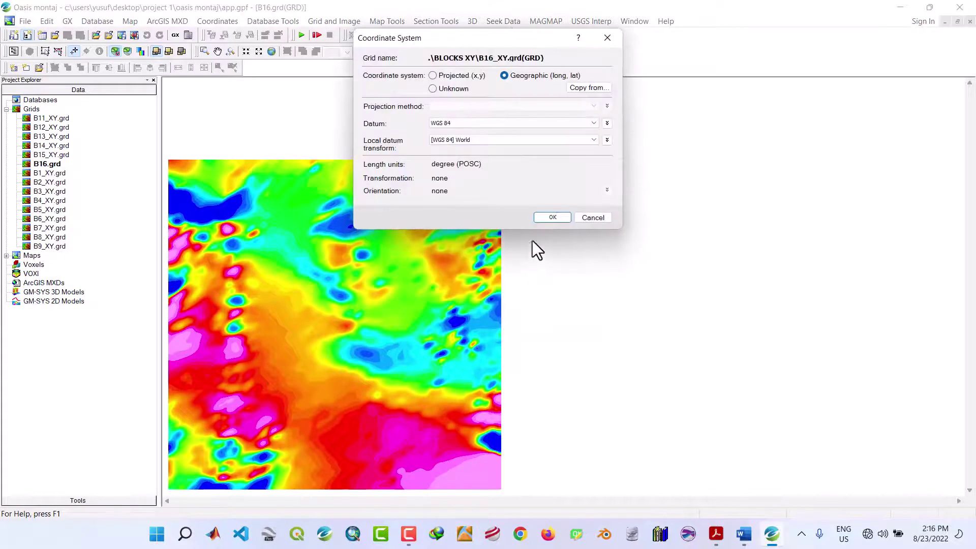
pyautogui.click(545, 218)
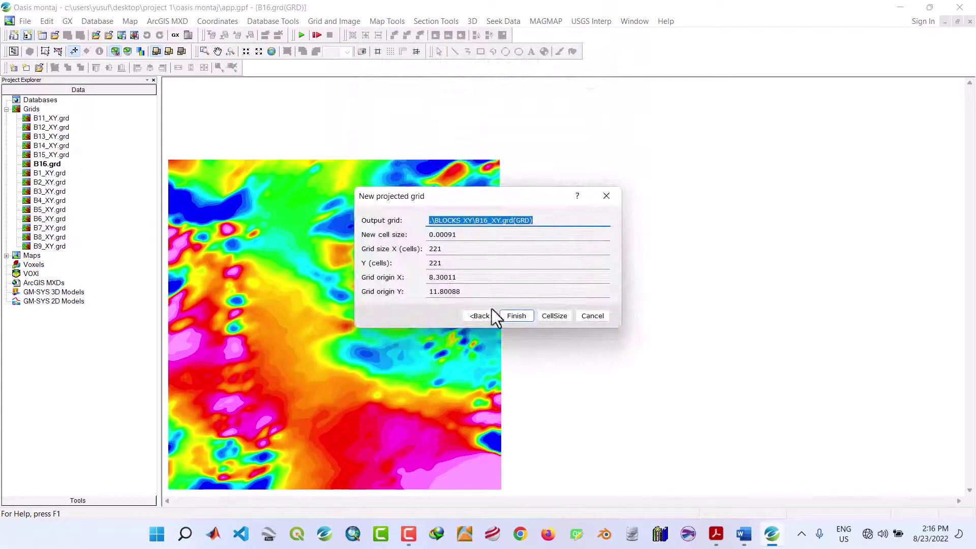
pyautogui.click(472, 315)
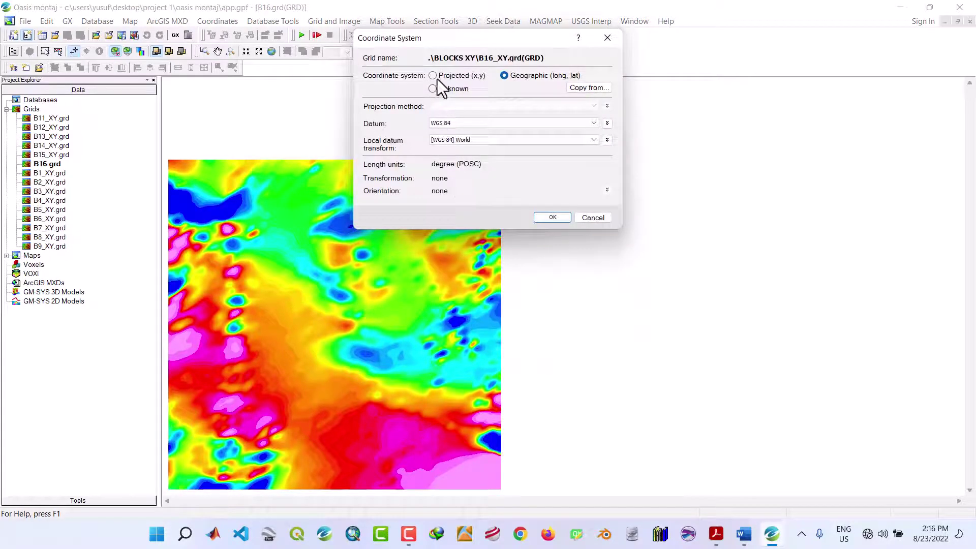
pyautogui.click(434, 76)
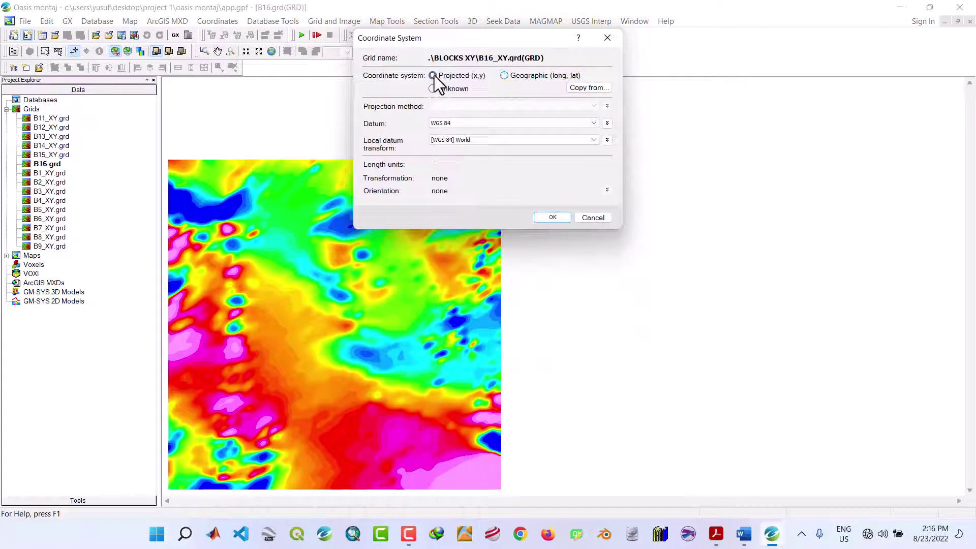
pyautogui.click(553, 218)
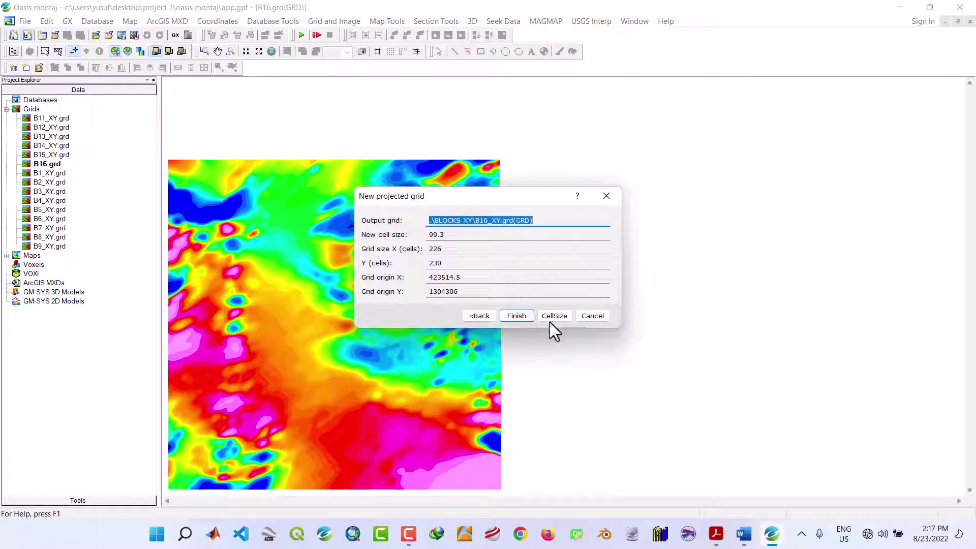
pyautogui.click(526, 318)
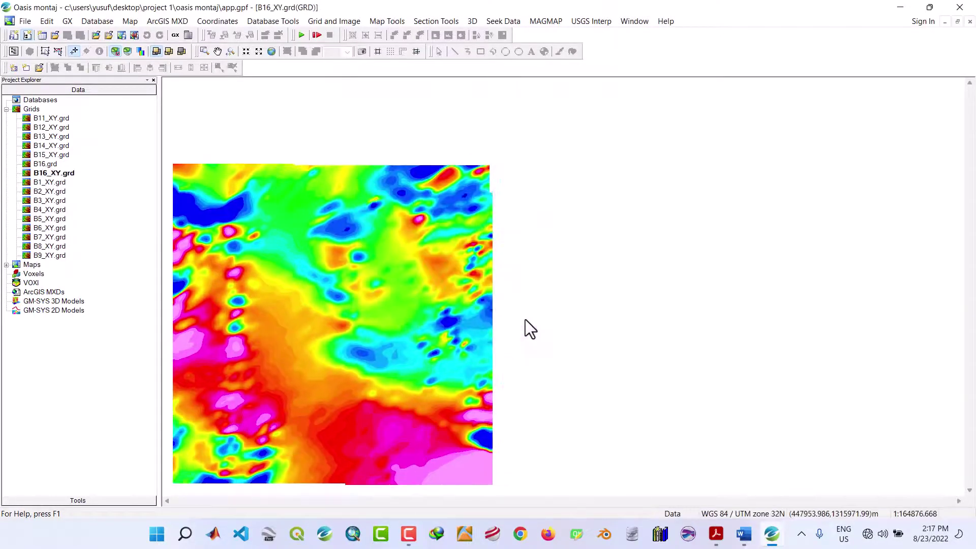
pyautogui.click(275, 53)
# Remove the original B16.grd from the project's grids.
pyautogui.rightClick(48, 166)
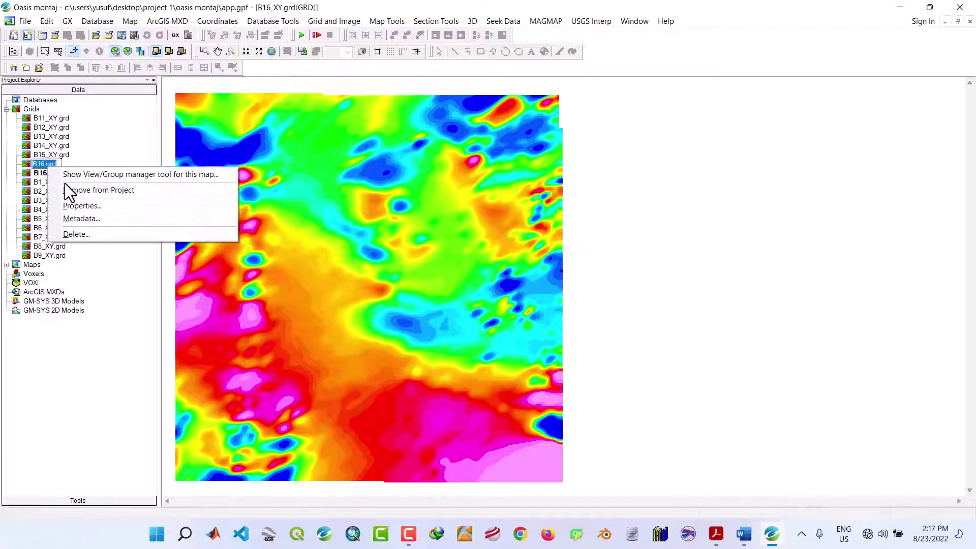
pyautogui.click(99, 141)
pyautogui.rightClick(47, 162)
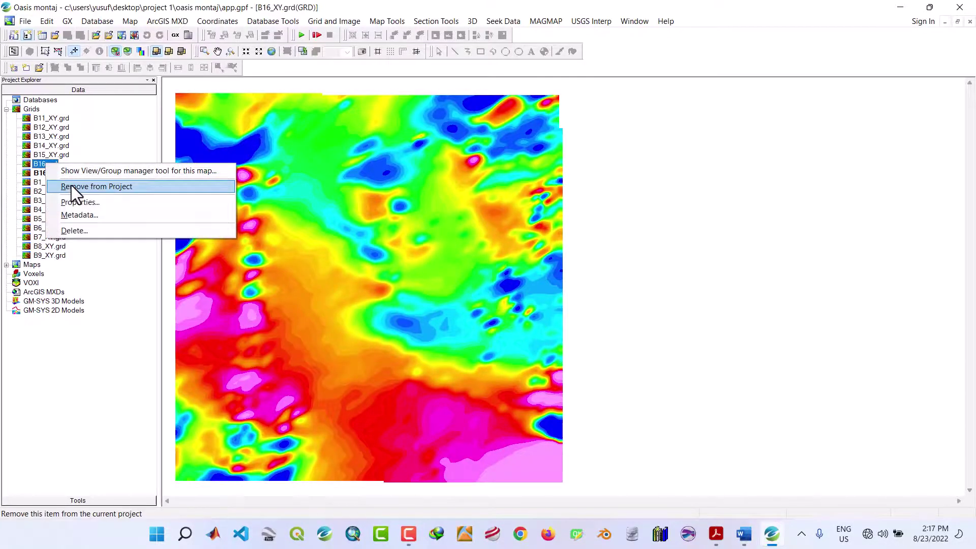
pyautogui.click(70, 186)
# Add the B10 grid from the Spectral Blocks folder to the project's grids.
pyautogui.click(31, 109)
pyautogui.rightClick(43, 108)
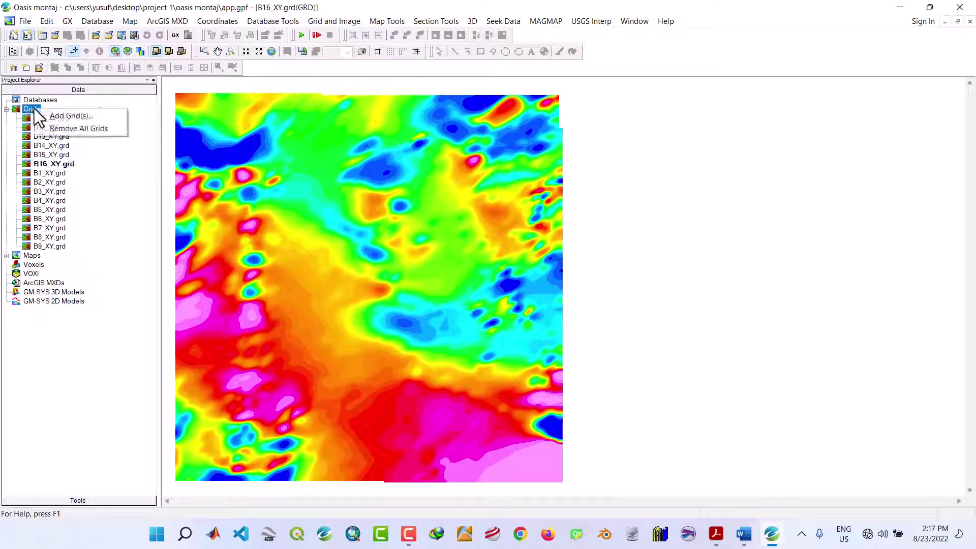
pyautogui.click(51, 113)
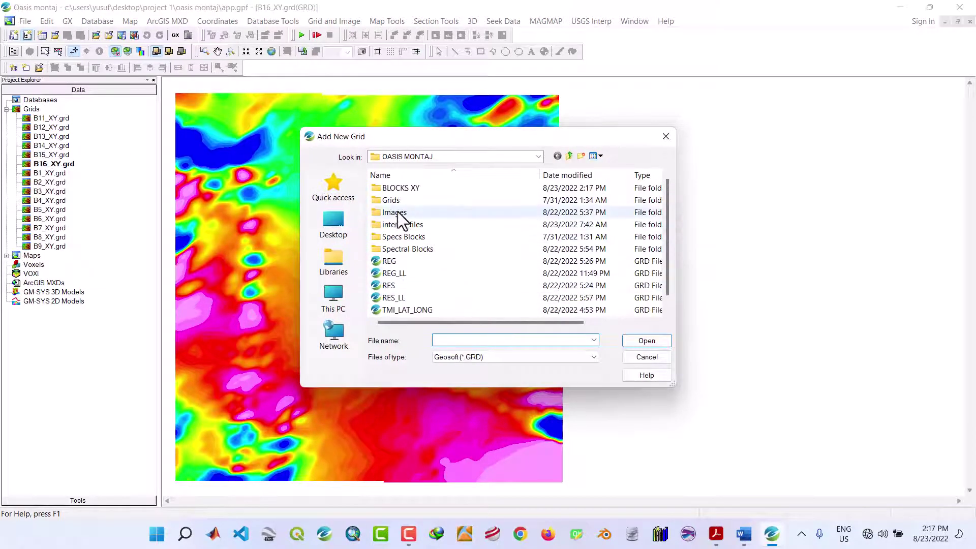
pyautogui.doubleClick(394, 250)
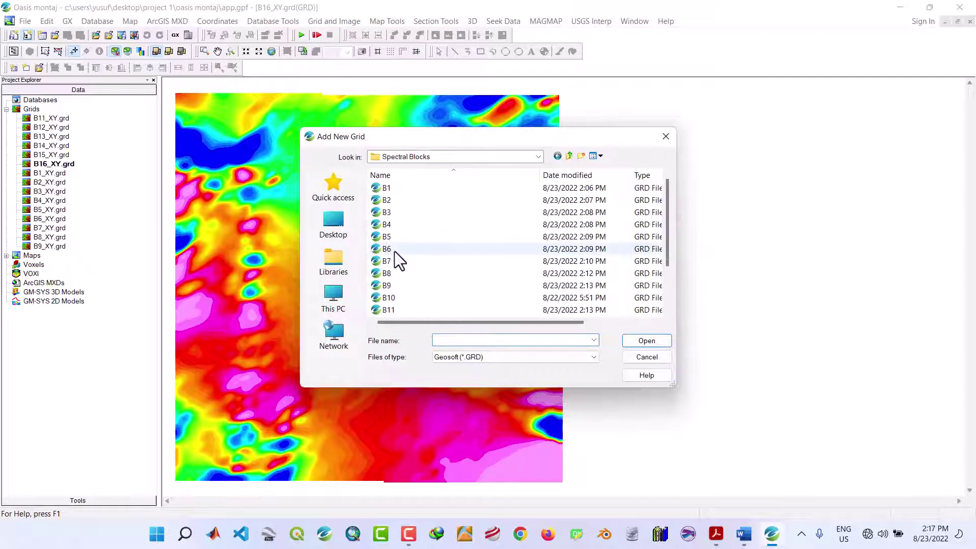
pyautogui.scroll(-2, 394, 251)
pyautogui.click(396, 273)
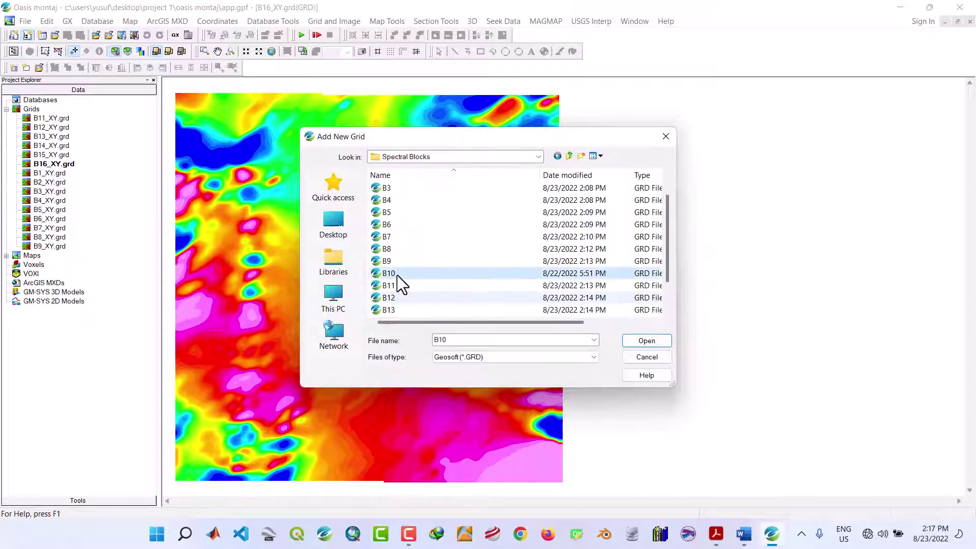
pyautogui.click(645, 341)
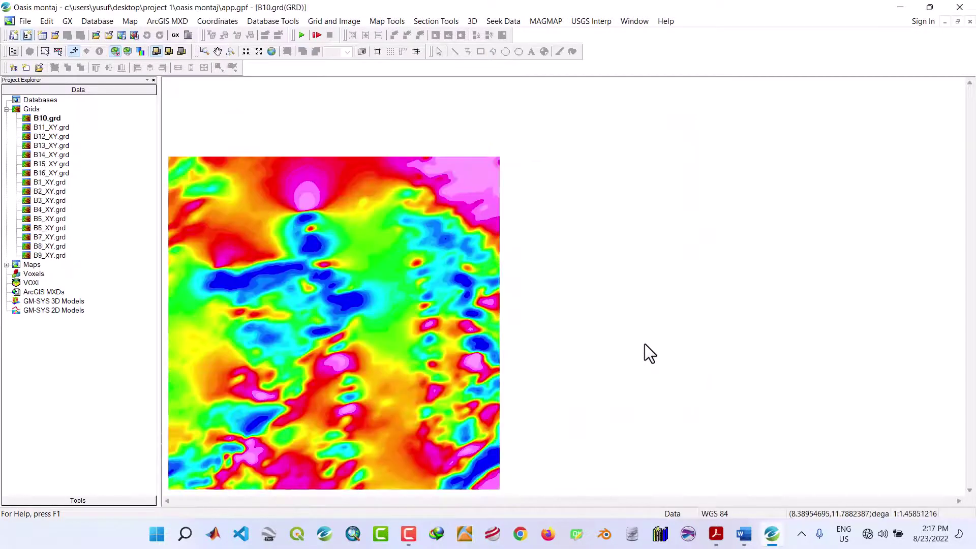
pyautogui.click(271, 51)
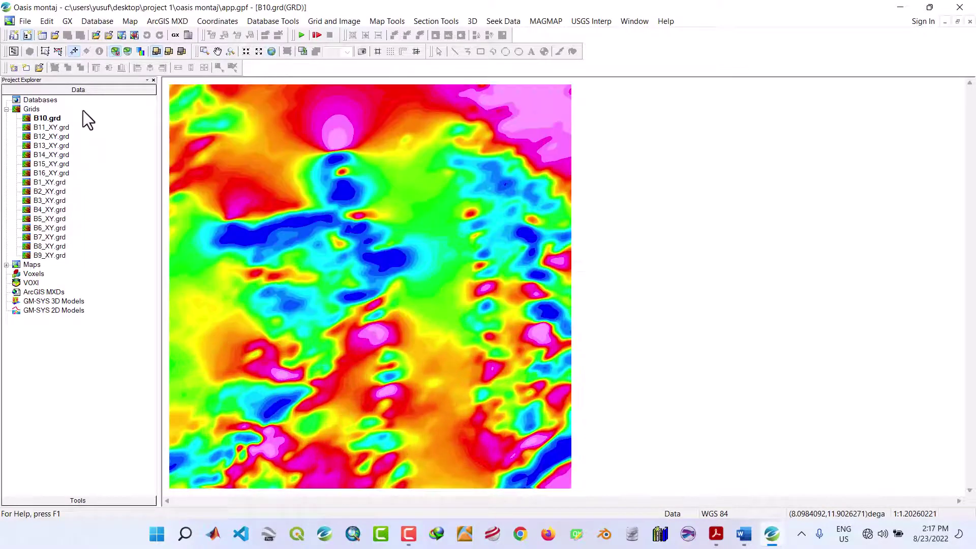
pyautogui.rightClick(42, 118)
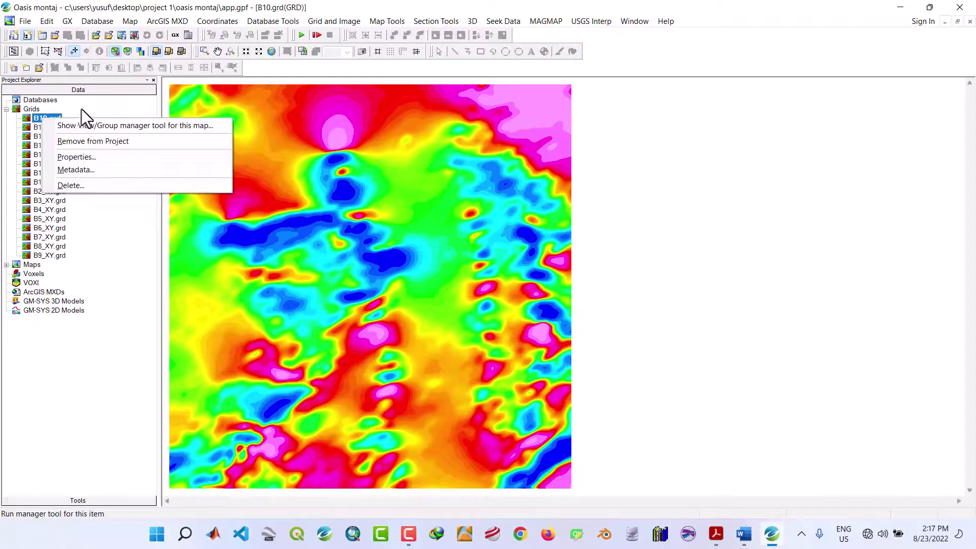
pyautogui.click(47, 114)
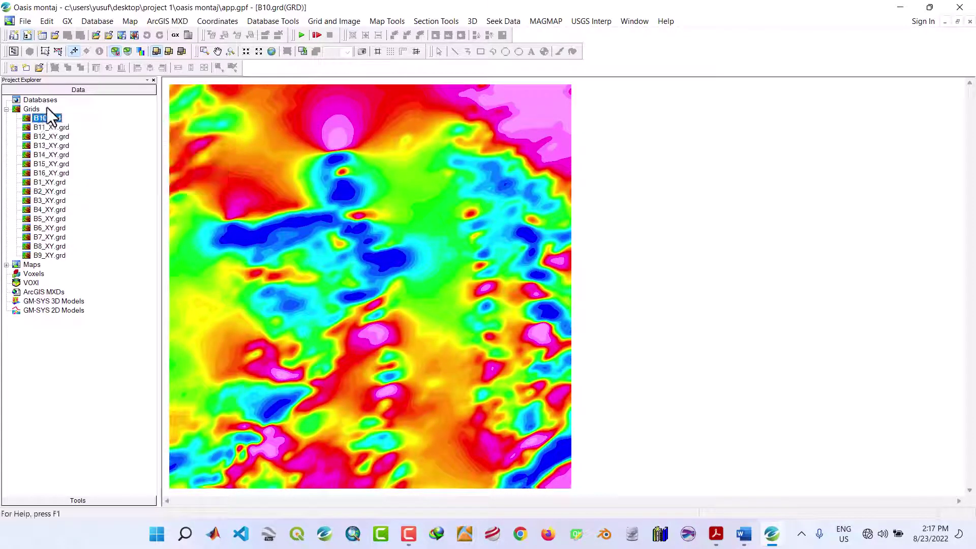
pyautogui.rightClick(48, 118)
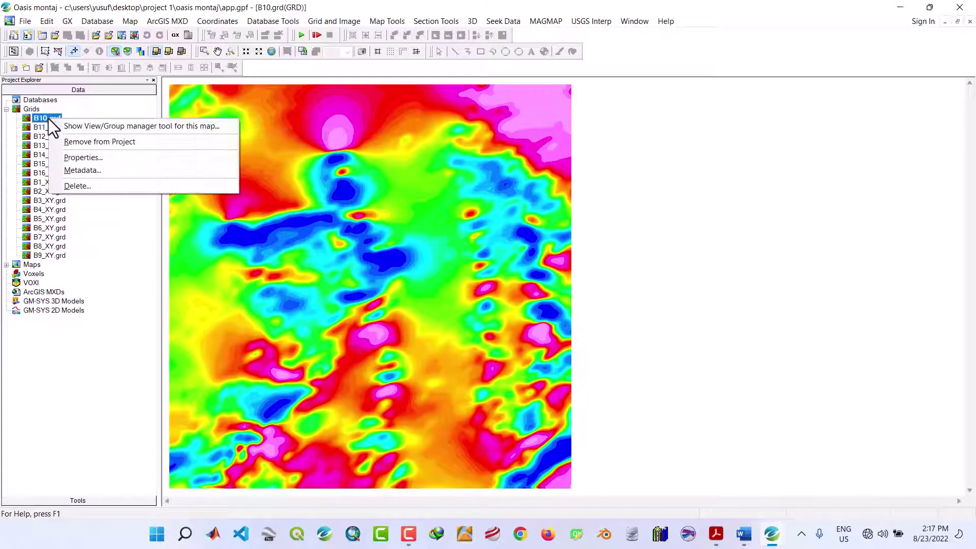
pyautogui.click(721, 258)
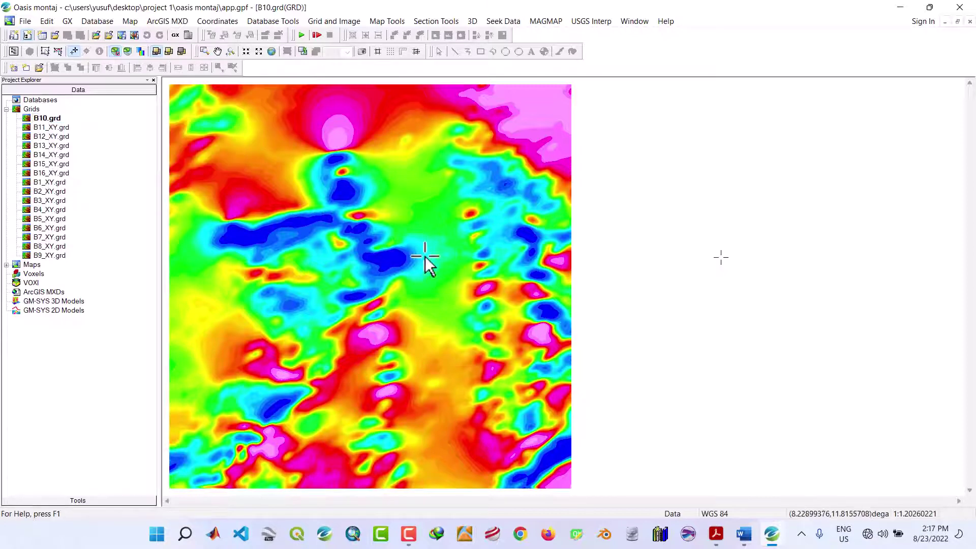
# Start reprojecting the Spectral Blocks B10.grd file, accepting its geographic WGS 84 source coordinate system.
pyautogui.click(337, 22)
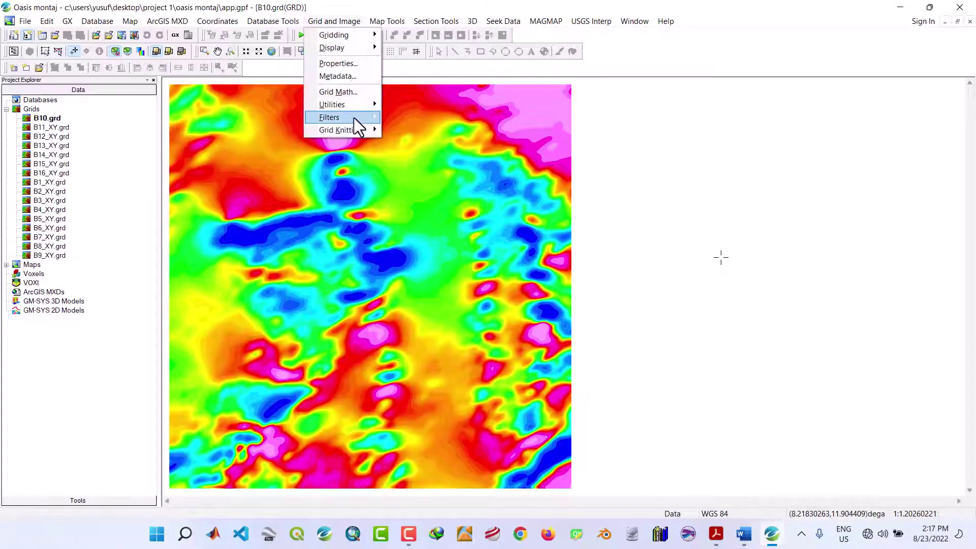
pyautogui.moveTo(356, 105)
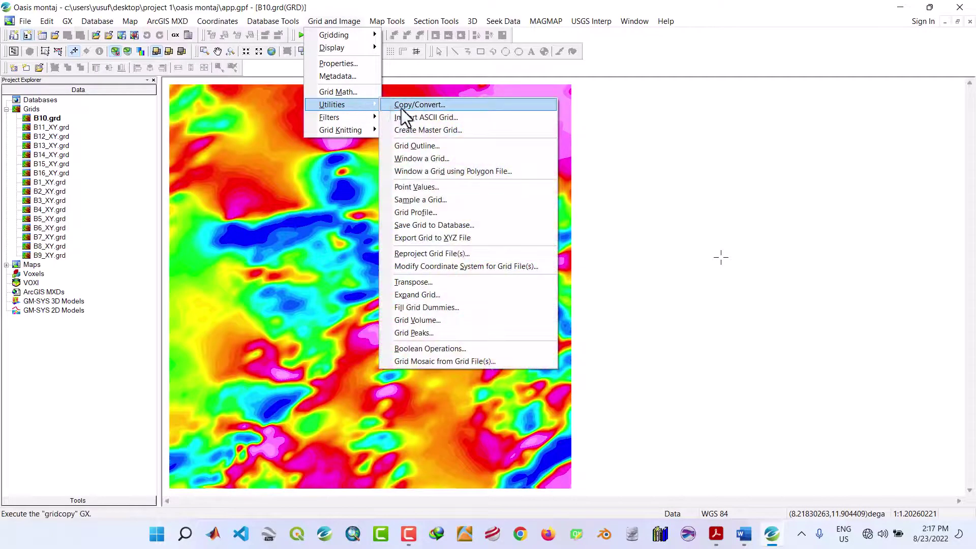
pyautogui.click(423, 253)
pyautogui.click(585, 256)
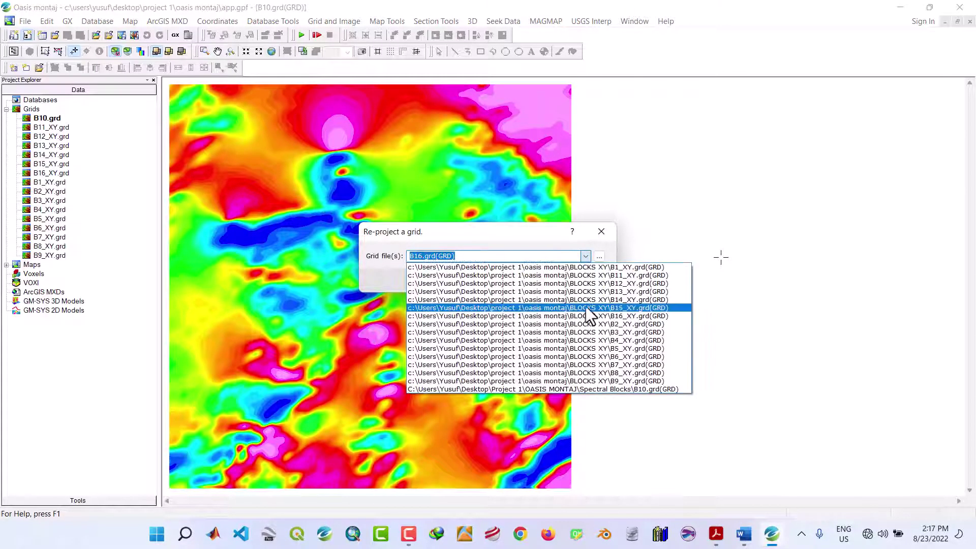
pyautogui.click(605, 387)
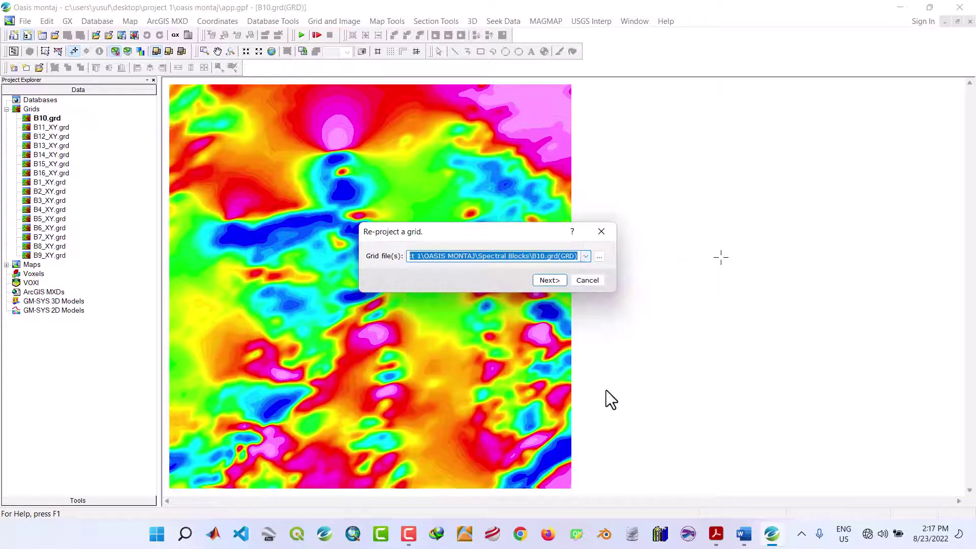
pyautogui.click(553, 282)
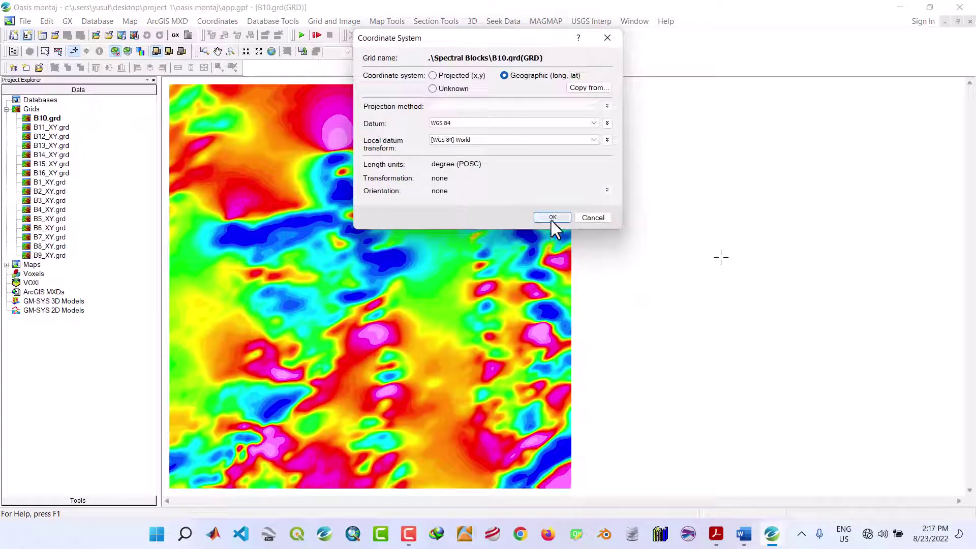
pyautogui.click(553, 217)
# Name the reprojected output B10_XY.grd, set it to projected (x,y) coordinates in WGS 84, and generate the grid.
pyautogui.click(481, 256)
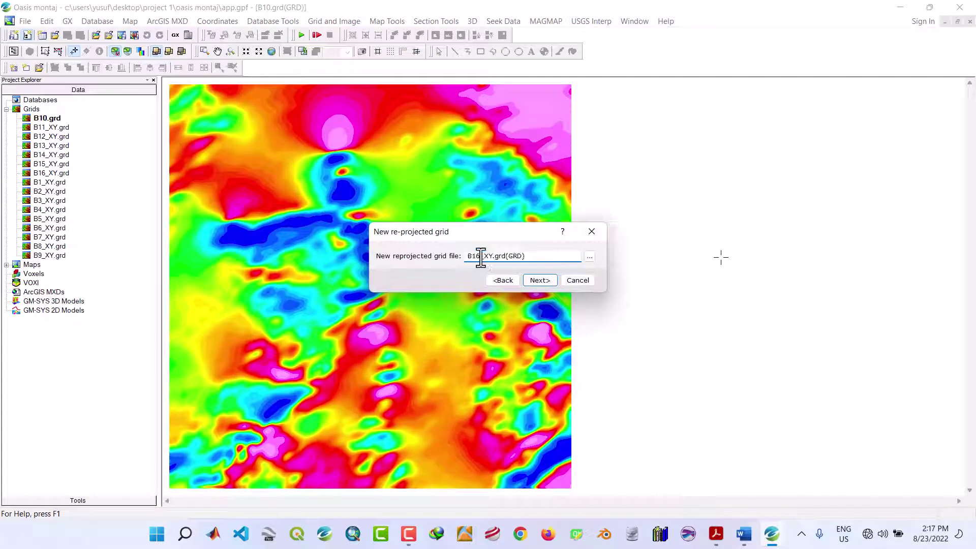
pyautogui.press('BackSpace')
pyautogui.write('0')
pyautogui.click(532, 283)
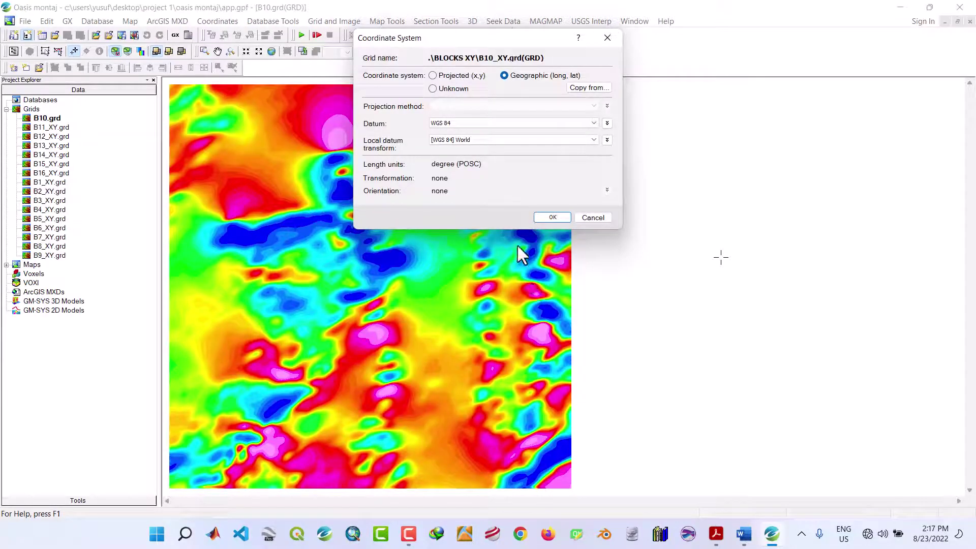
pyautogui.click(434, 76)
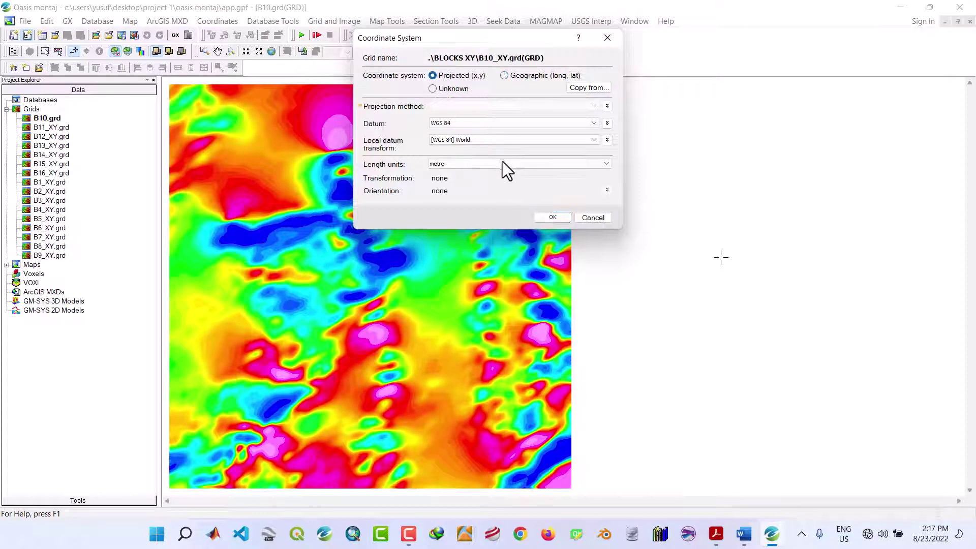
pyautogui.click(551, 218)
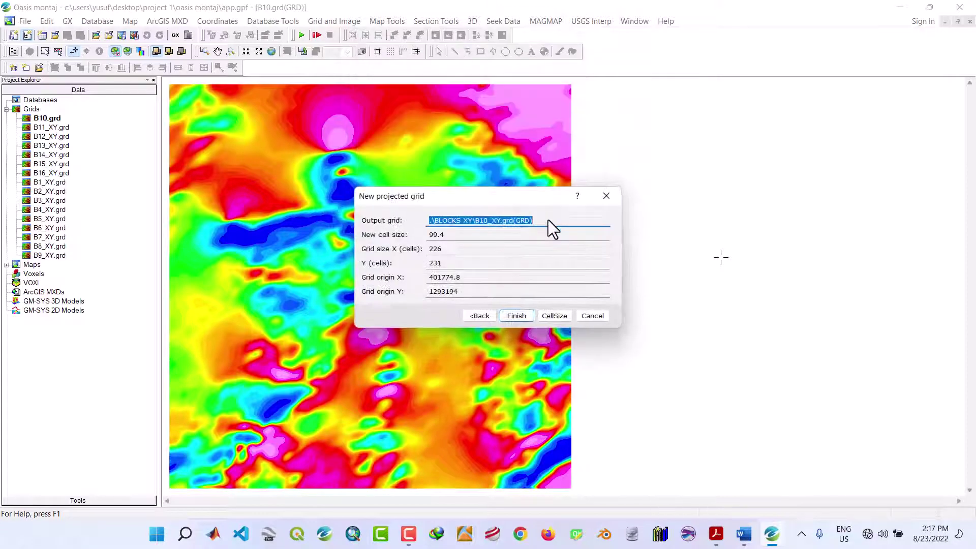
pyautogui.click(522, 313)
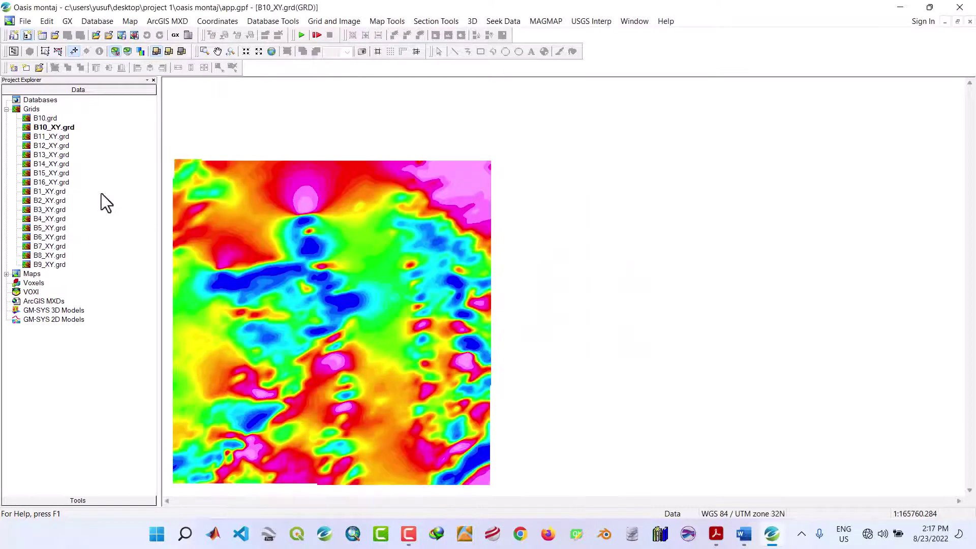
# Remove the original B10.grd from the project's grids and fit the reprojected B10_XY grid in view.
pyautogui.click(39, 119)
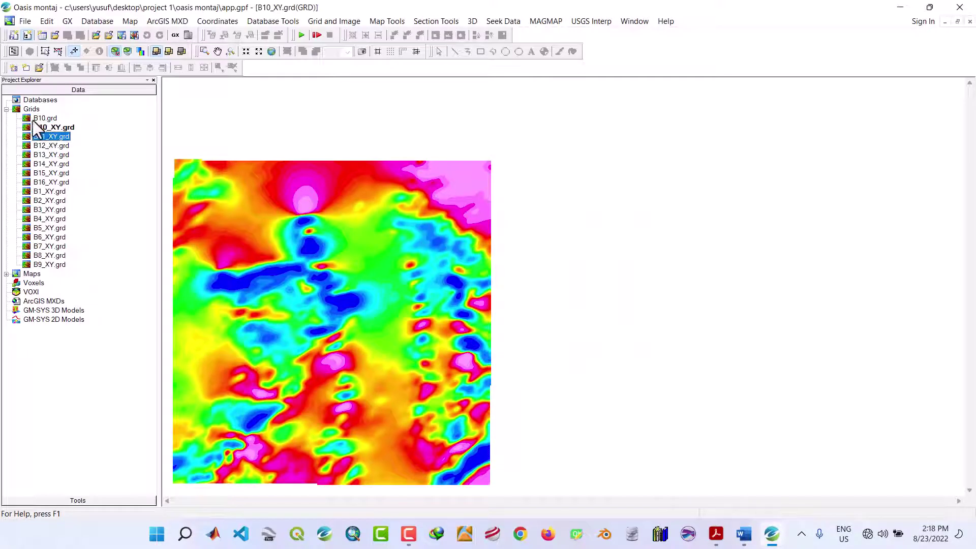
pyautogui.rightClick(44, 118)
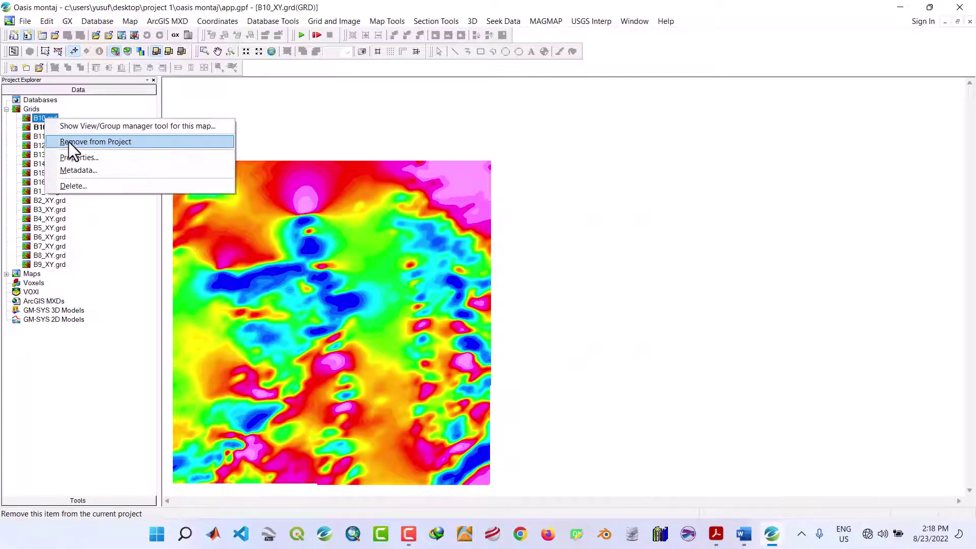
pyautogui.click(69, 142)
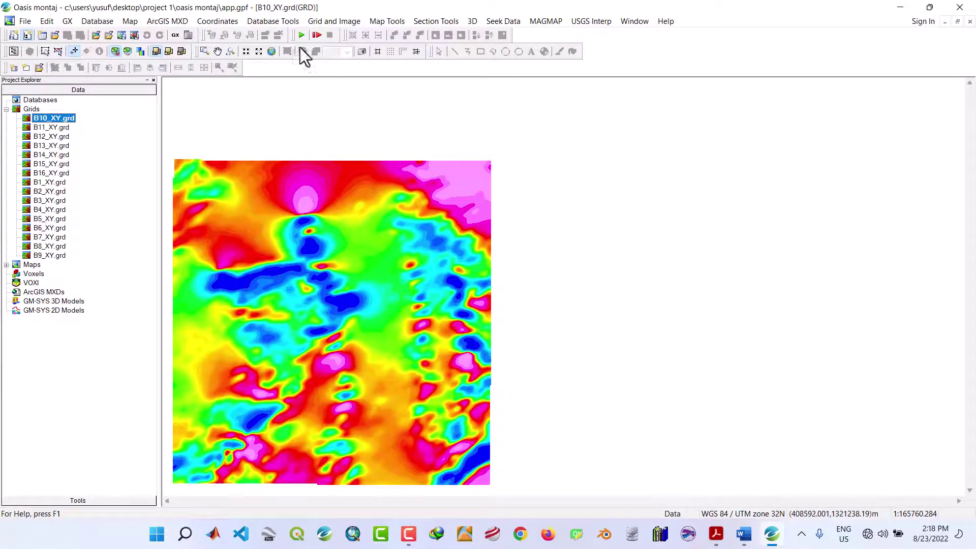
pyautogui.click(272, 51)
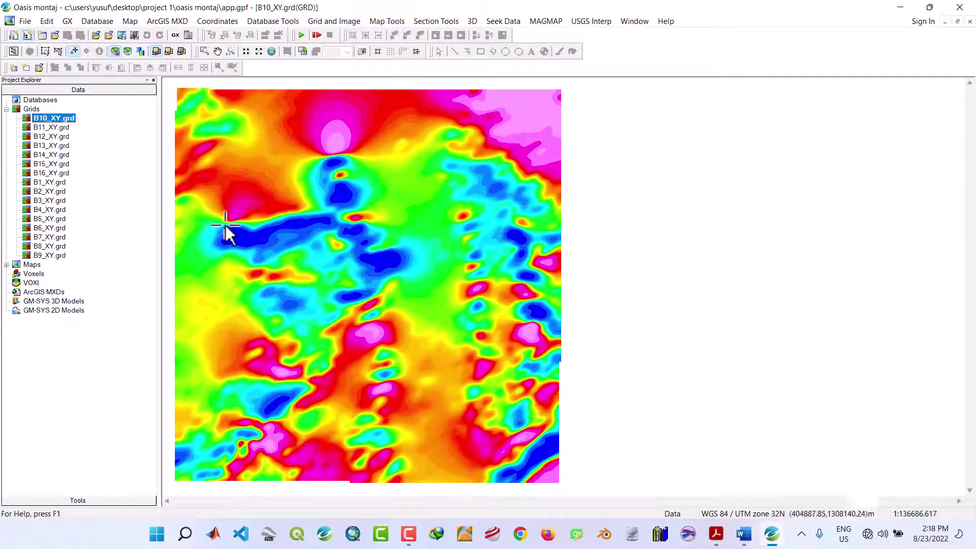
# Save the project and close all open grid windows.
pyautogui.click(23, 21)
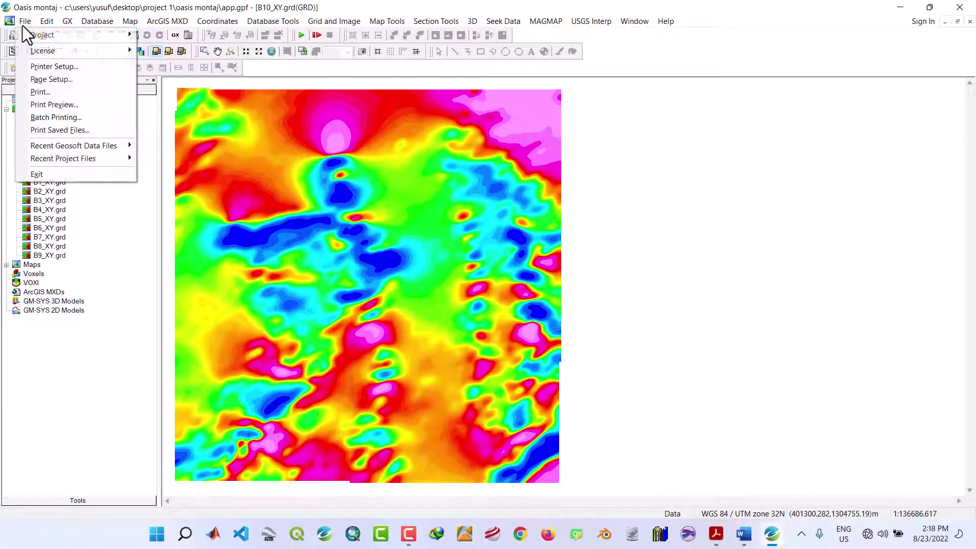
pyautogui.moveTo(26, 35)
pyautogui.click(173, 62)
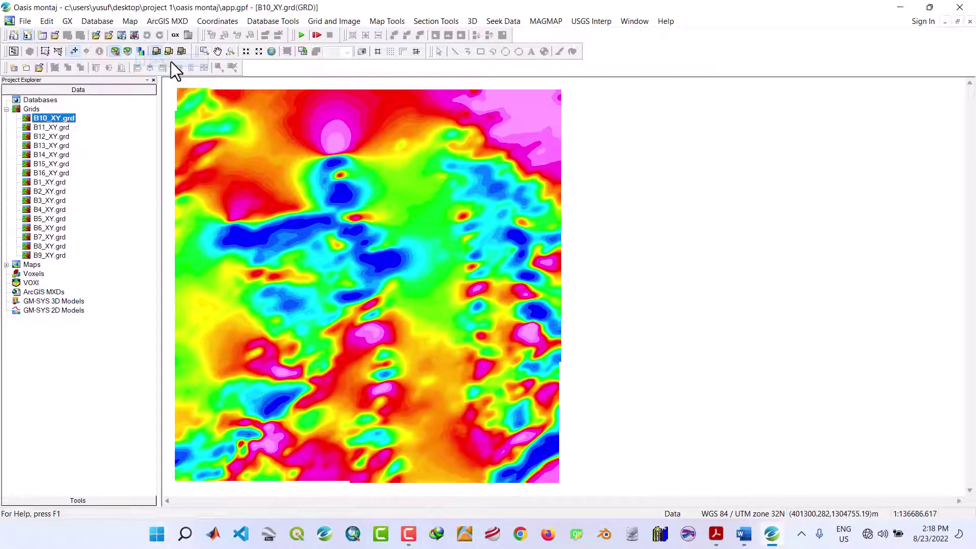
pyautogui.click(620, 21)
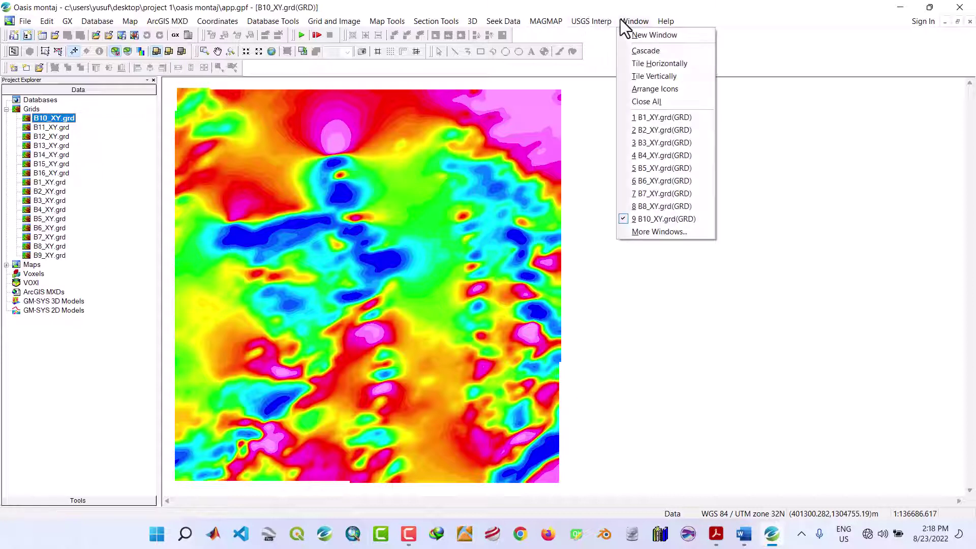
pyautogui.click(656, 102)
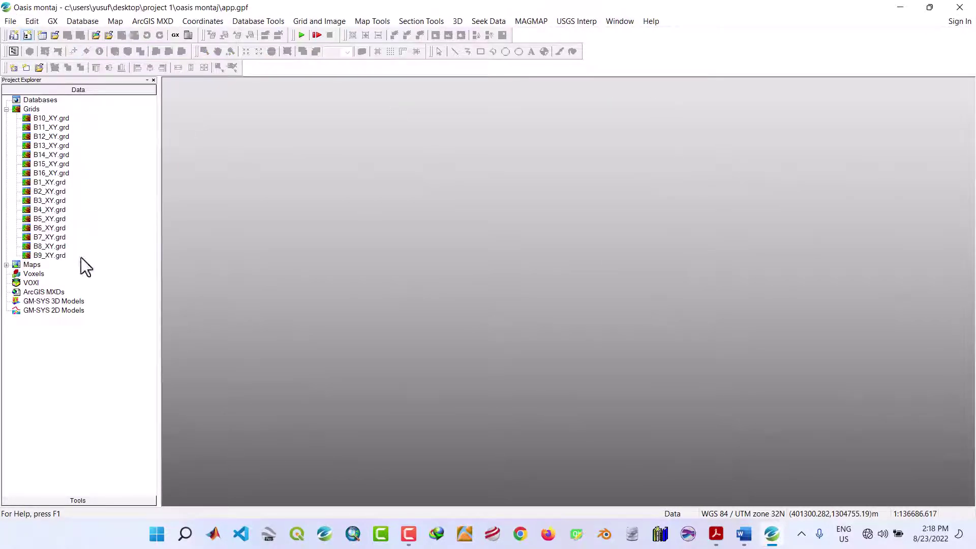
# Open SPECTRAL BLOCKS MAP.map, remove it from the project's maps, and save the project.
pyautogui.click(6, 264)
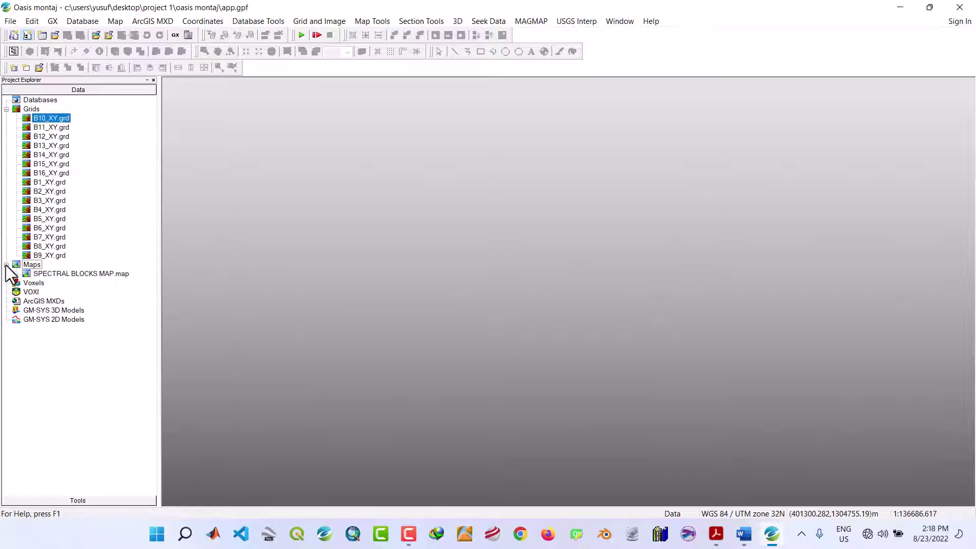
pyautogui.doubleClick(68, 273)
pyautogui.click(105, 295)
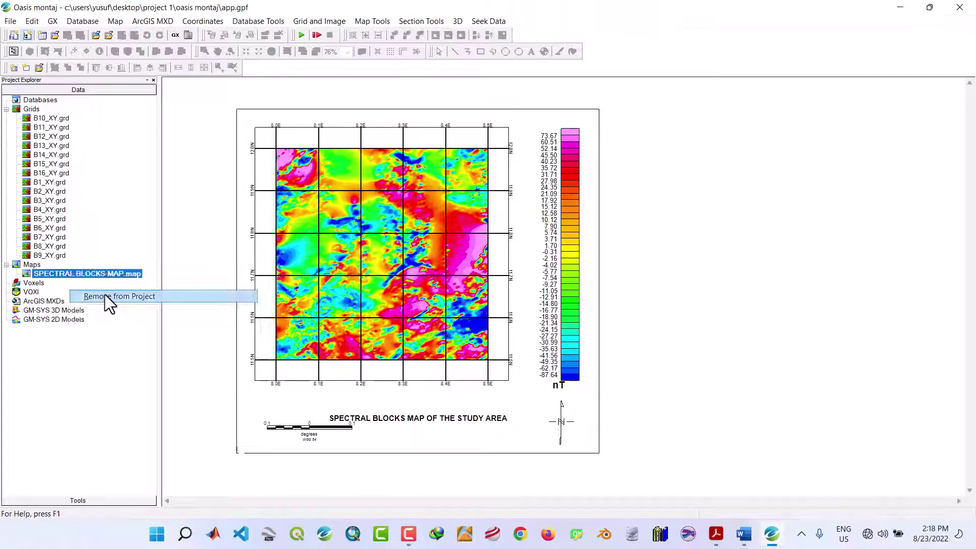
pyautogui.click(11, 23)
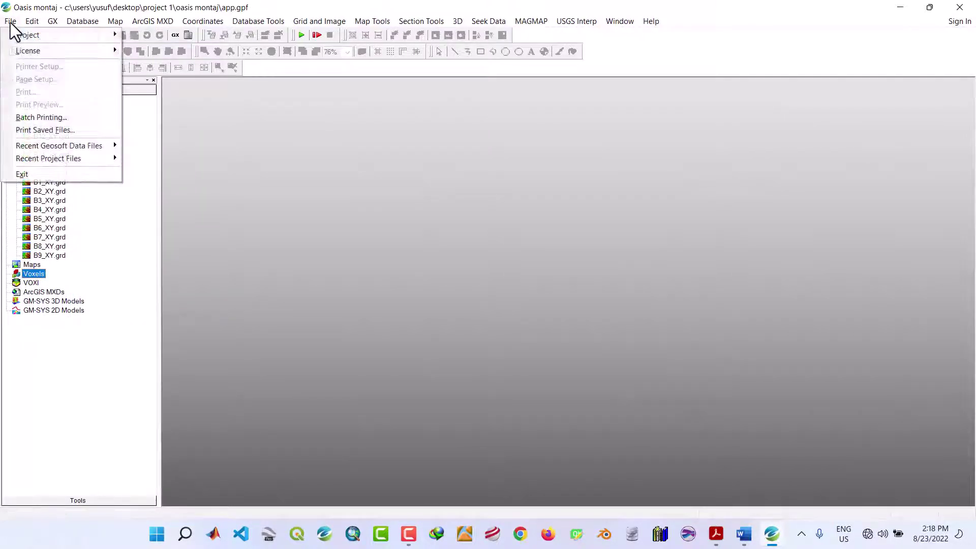
pyautogui.moveTo(23, 33)
pyautogui.click(161, 60)
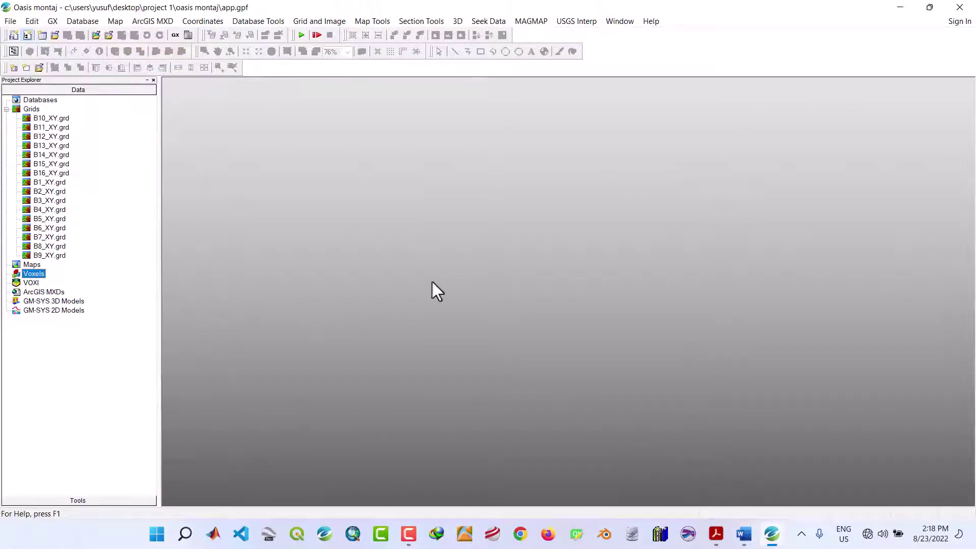
# Switch to the SP document in Word and examine the block longitude and latitude columns of Table 1.
pyautogui.click(744, 533)
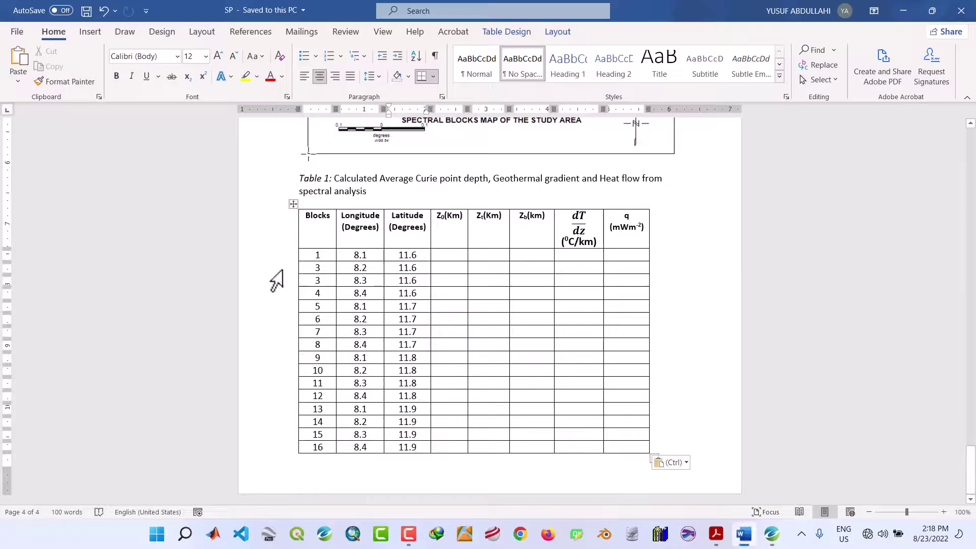
pyautogui.moveTo(333, 262); pyautogui.dragTo(403, 447)
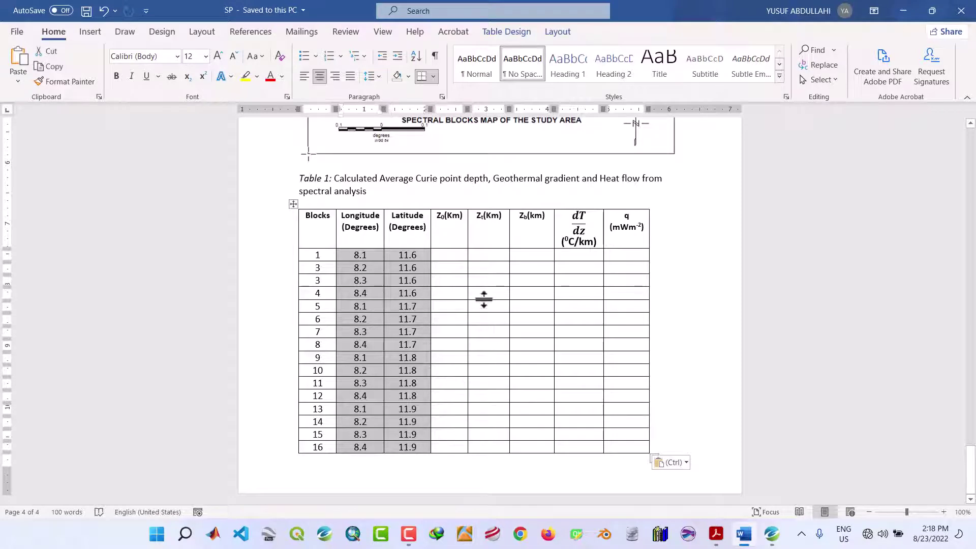
pyautogui.click(421, 255)
# Go back through the spectral blocks map and regional map pages to examine the X and Y terms of the REG equation.
pyautogui.scroll(10, 407, 244)
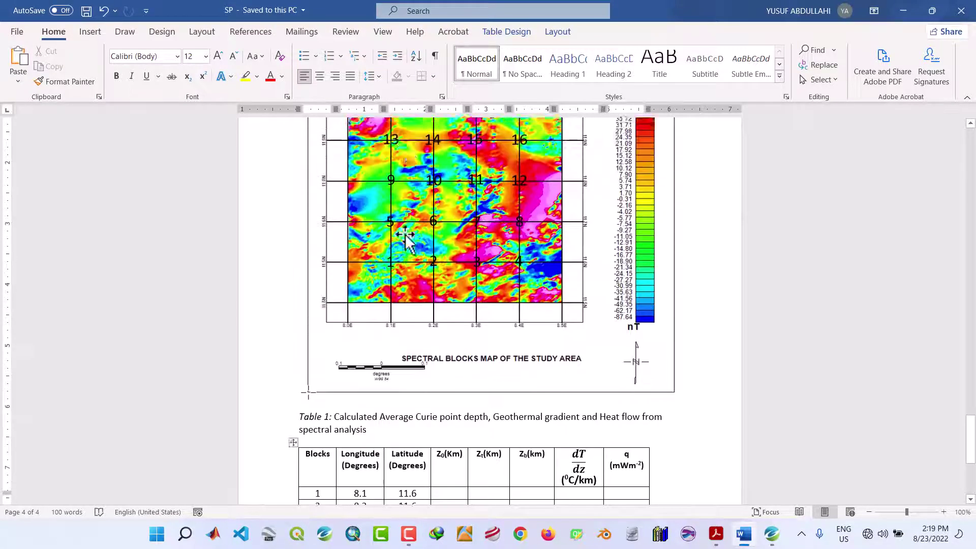
pyautogui.scroll(8, 407, 235)
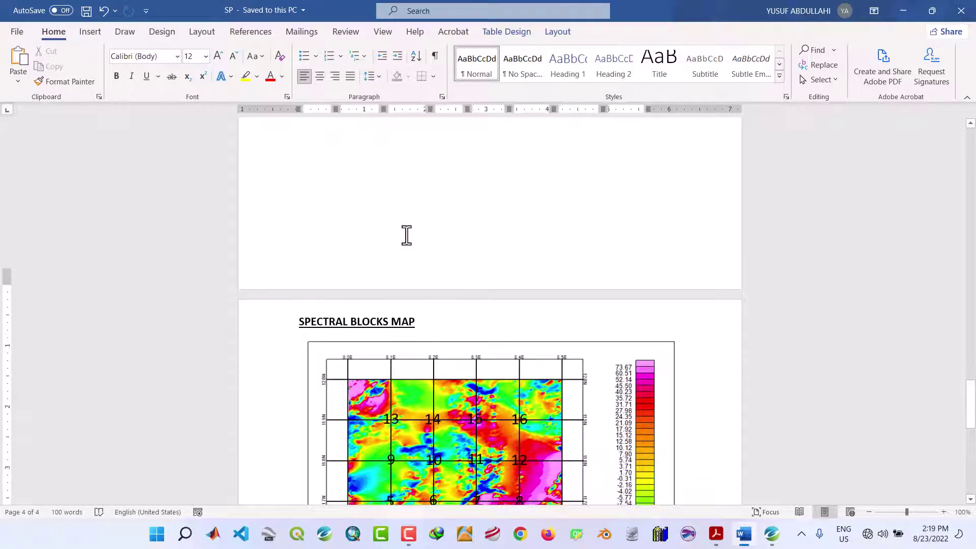
pyautogui.scroll(14, 407, 235)
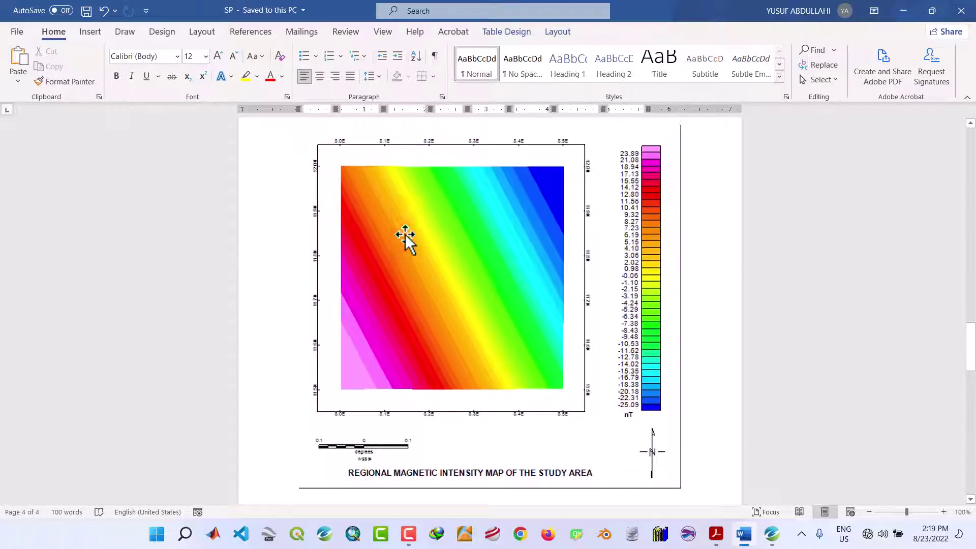
pyautogui.scroll(11, 406, 234)
pyautogui.scroll(-5, 405, 234)
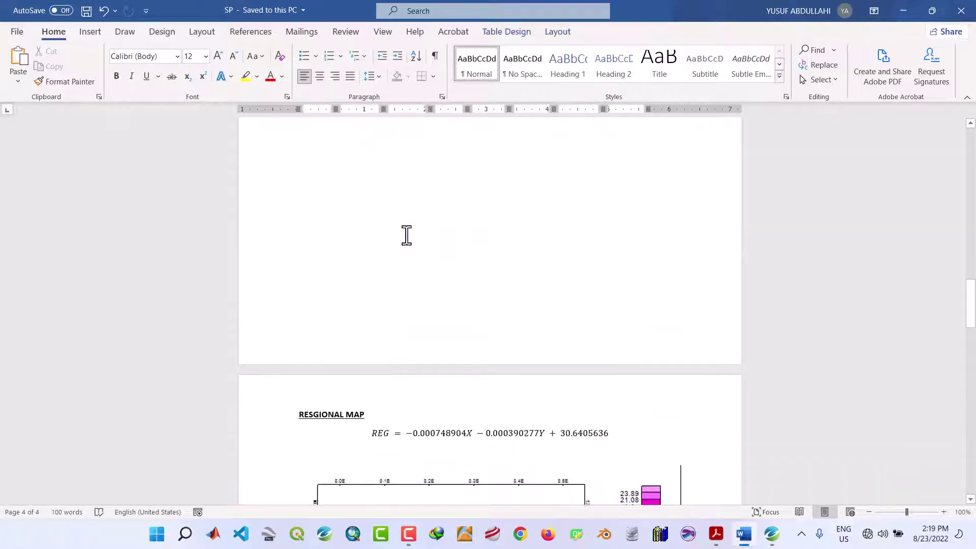
pyautogui.click(379, 345)
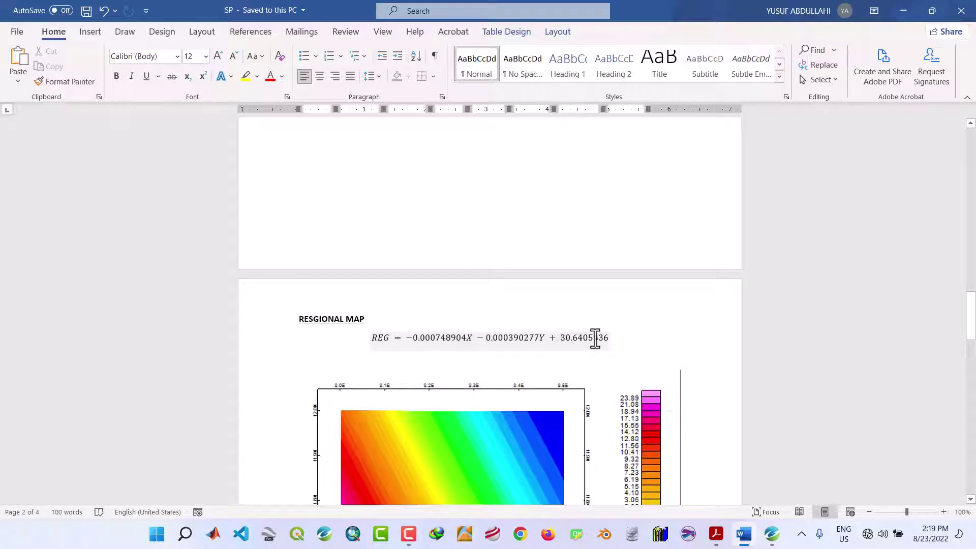
pyautogui.click(525, 318)
pyautogui.click(432, 341)
pyautogui.click(468, 339)
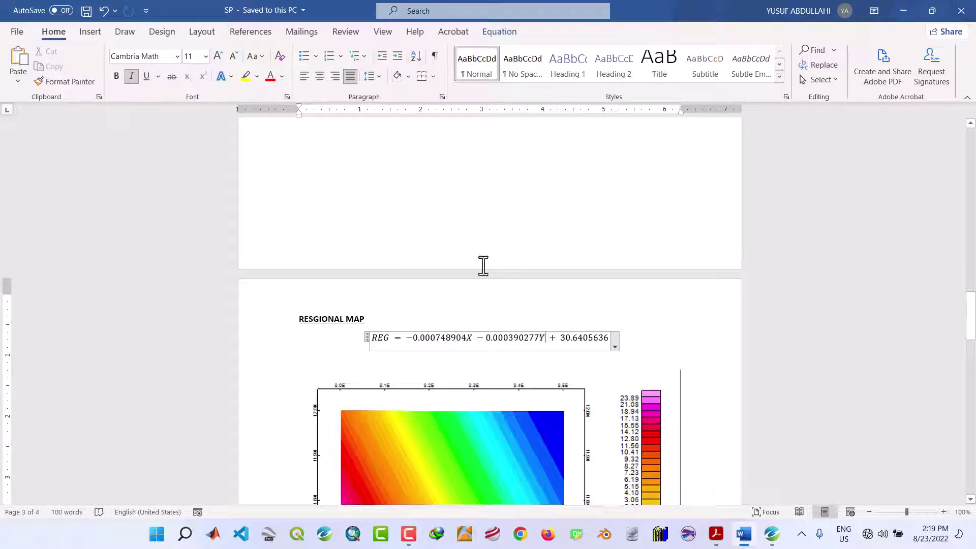
# Review the report's TMI, residual and spectral blocks maps and the depth, geothermal gradient and heat flow columns of Table 1.
pyautogui.scroll(-15, 419, 211)
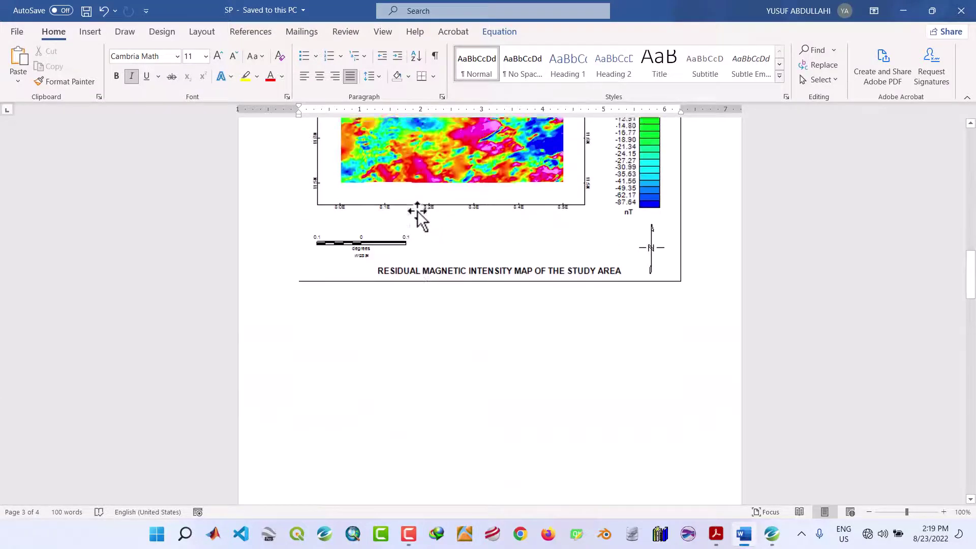
pyautogui.scroll(-5, 418, 212)
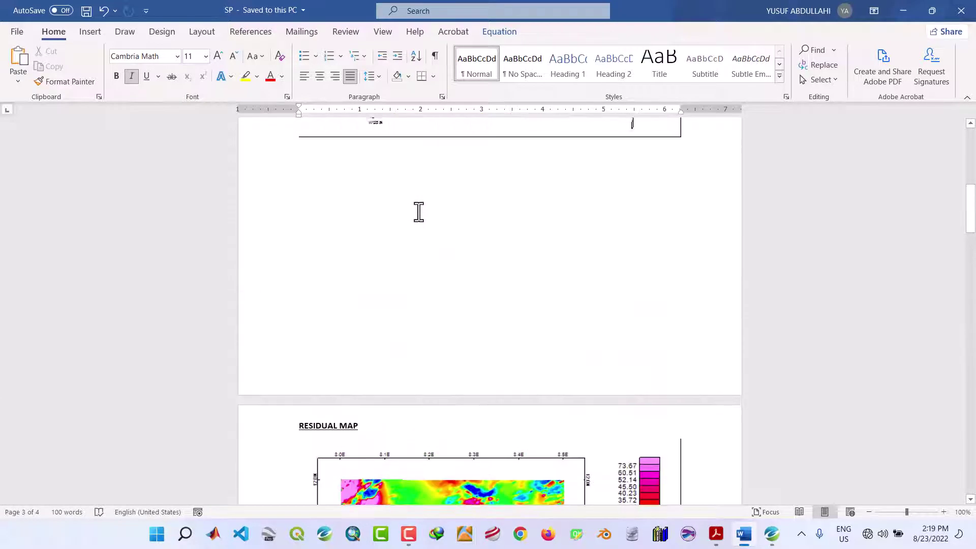
pyautogui.scroll(20, 418, 212)
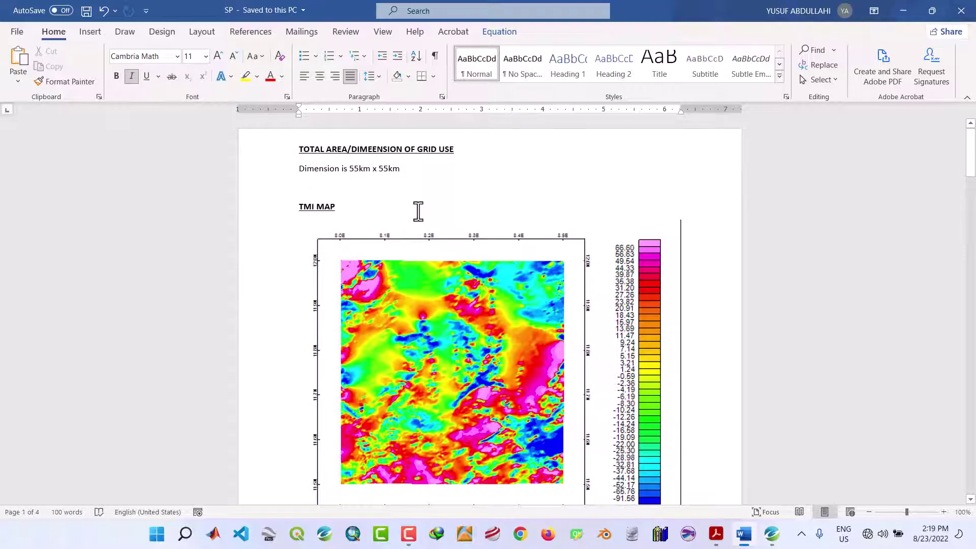
pyautogui.scroll(-20, 381, 229)
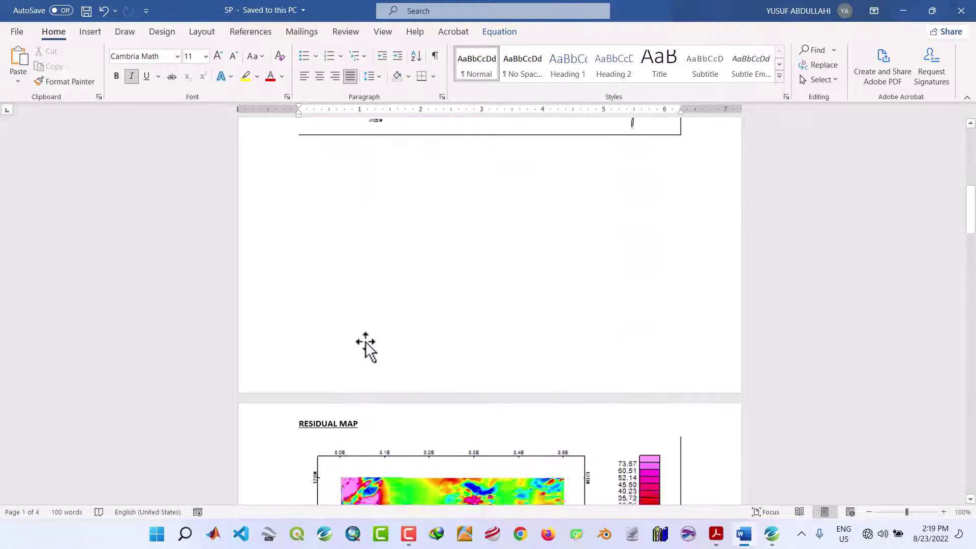
pyautogui.moveTo(971, 233); pyautogui.dragTo(972, 415)
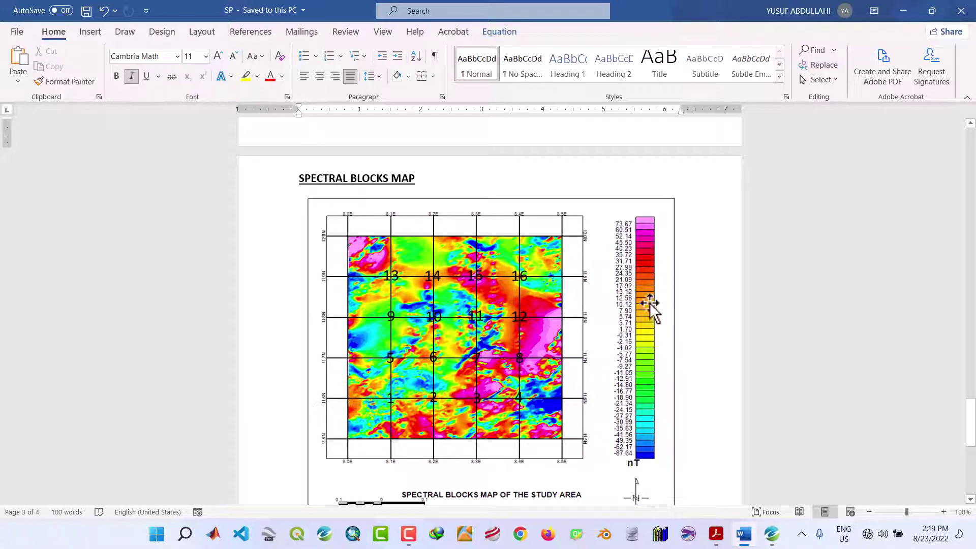
pyautogui.scroll(-12, 508, 293)
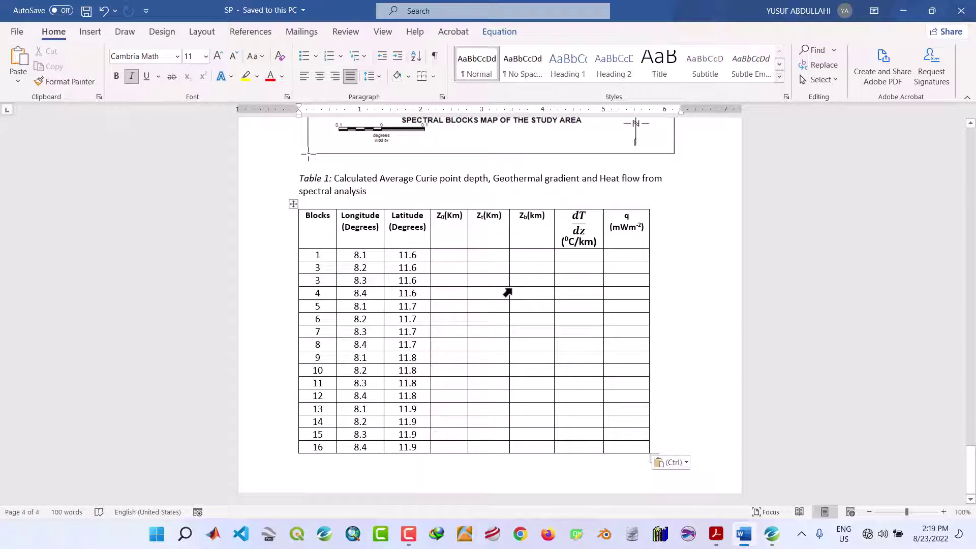